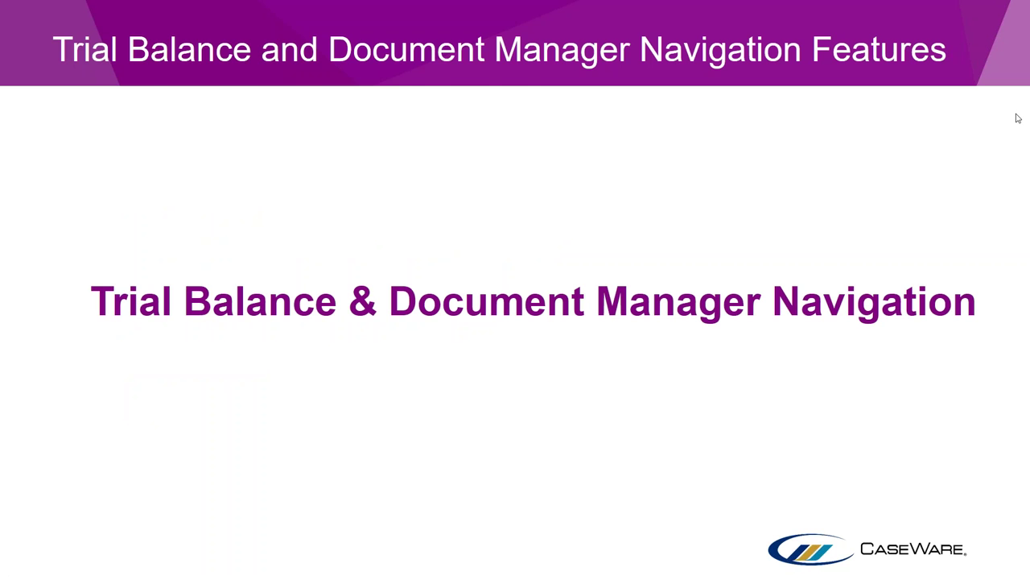
Step: Switch to CaseWare Working Papers and open the Working Trial Balance
key("alt+Tab")
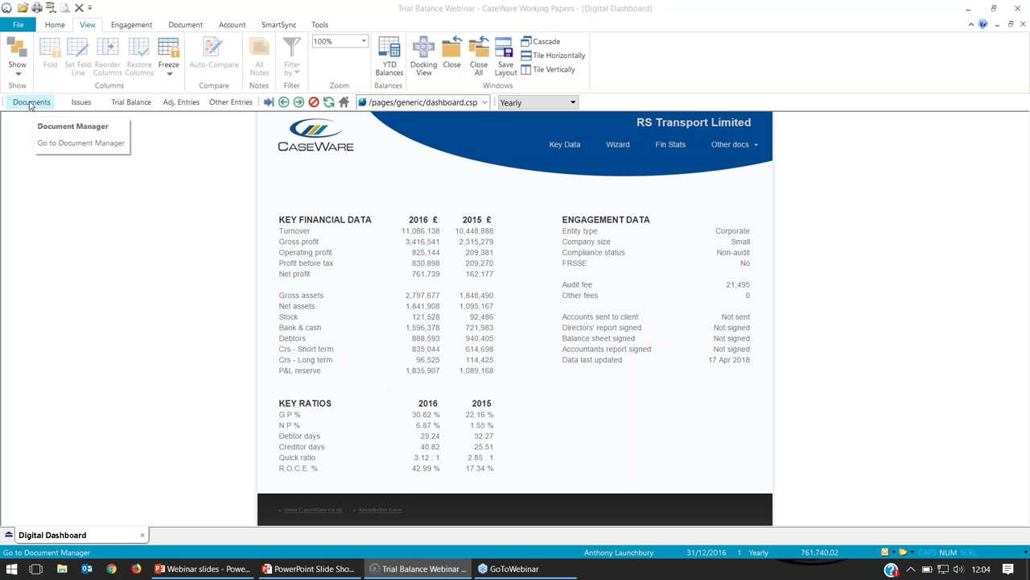
left_click(140, 107)
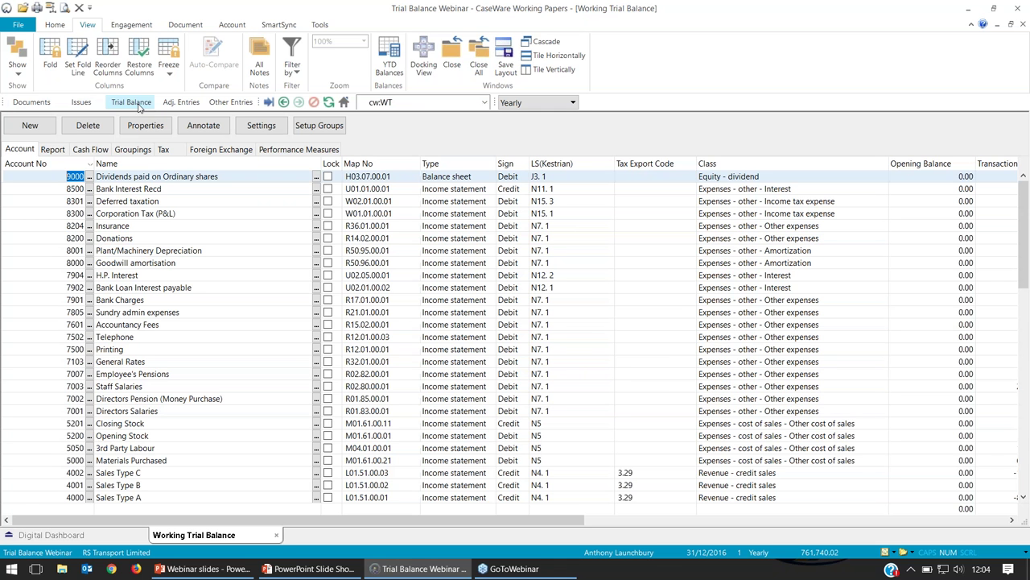
Step: Examine the trial balance's columns from account number through the 2016 budget, and its accounts from ordinary dividends to Goodwill Cost
left_click_drag(353, 519, 371, 519)
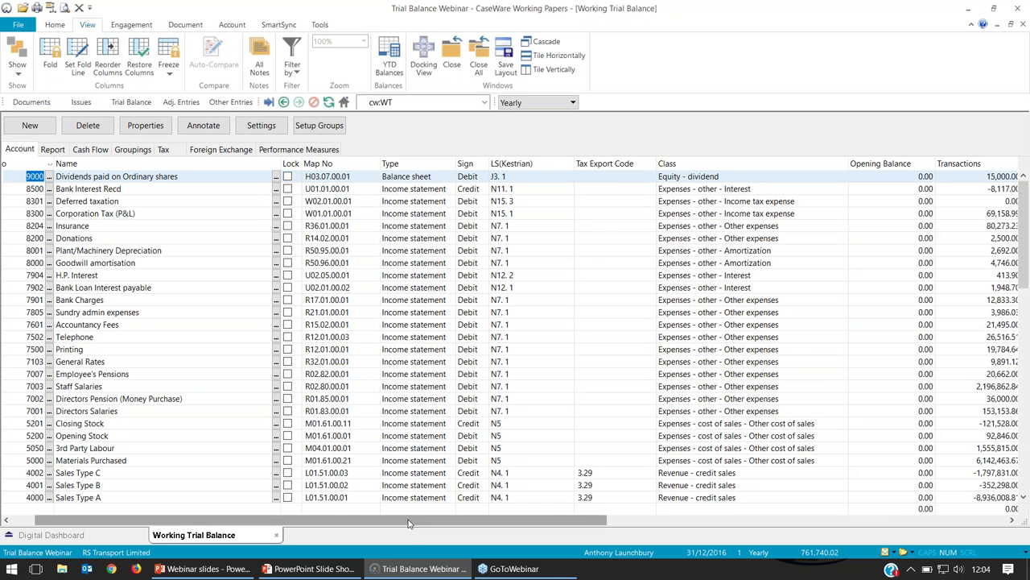
left_click_drag(405, 522, 438, 521)
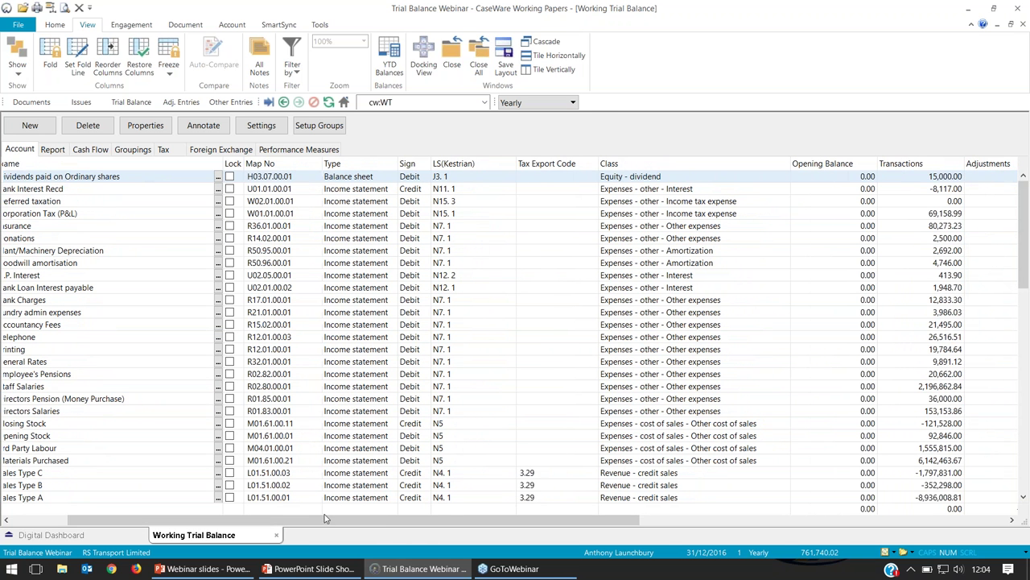
left_click_drag(272, 519, 590, 515)
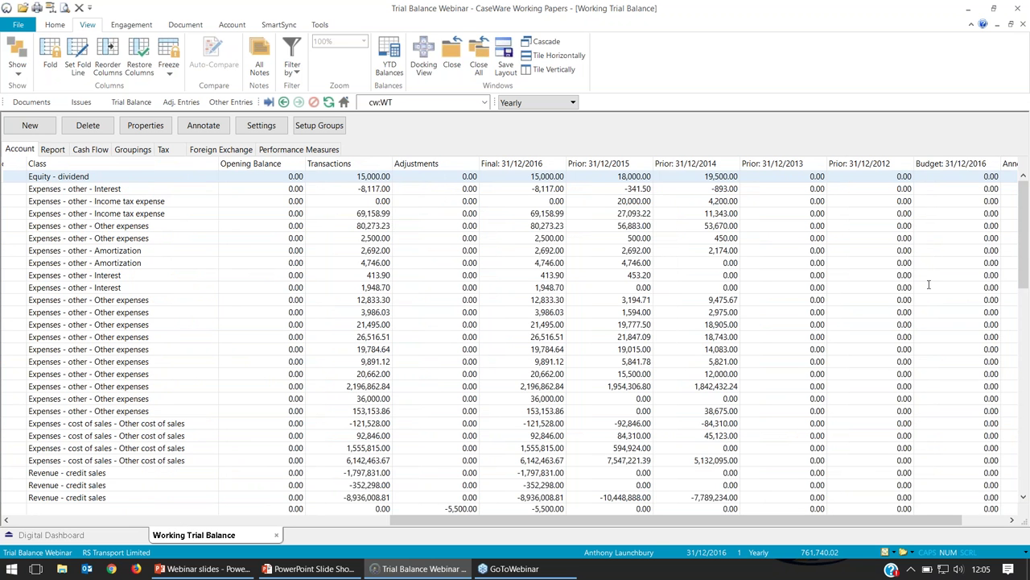
left_click_drag(1025, 272, 1026, 242)
left_click_drag(742, 519, 392, 554)
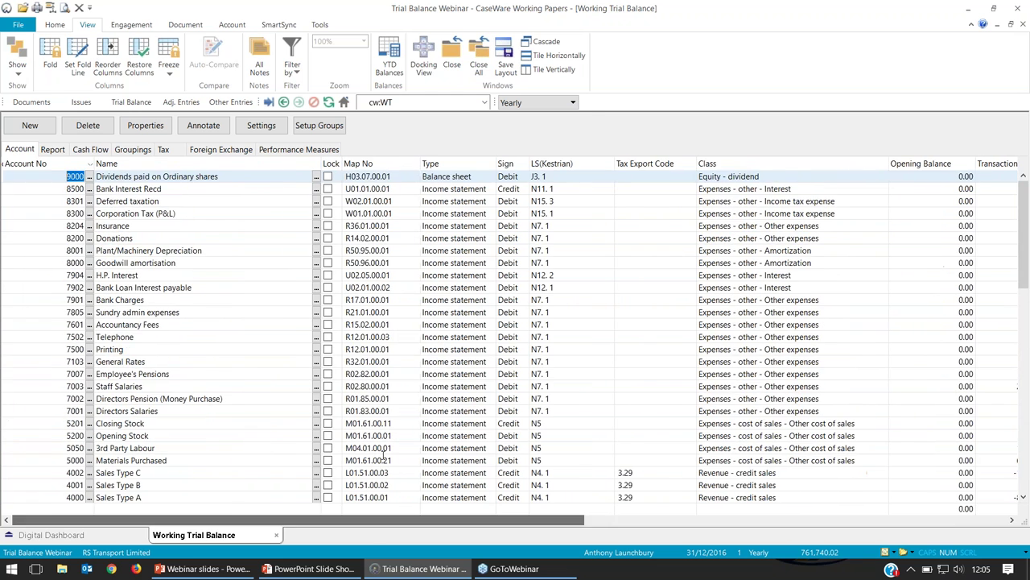
scroll(412, 388, "down", 4)
scroll(414, 393, "down", 2)
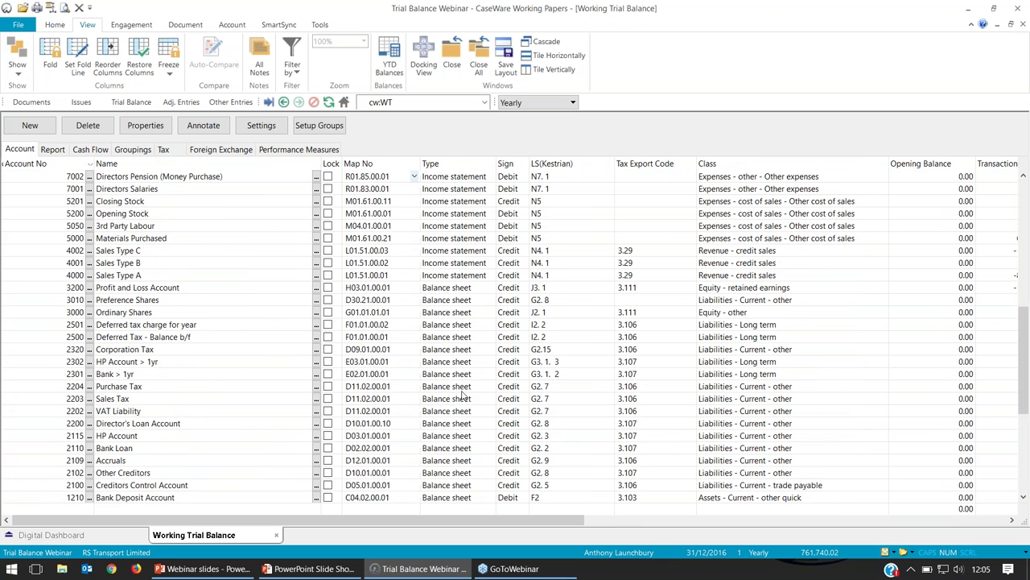
scroll(466, 396, "down", 2)
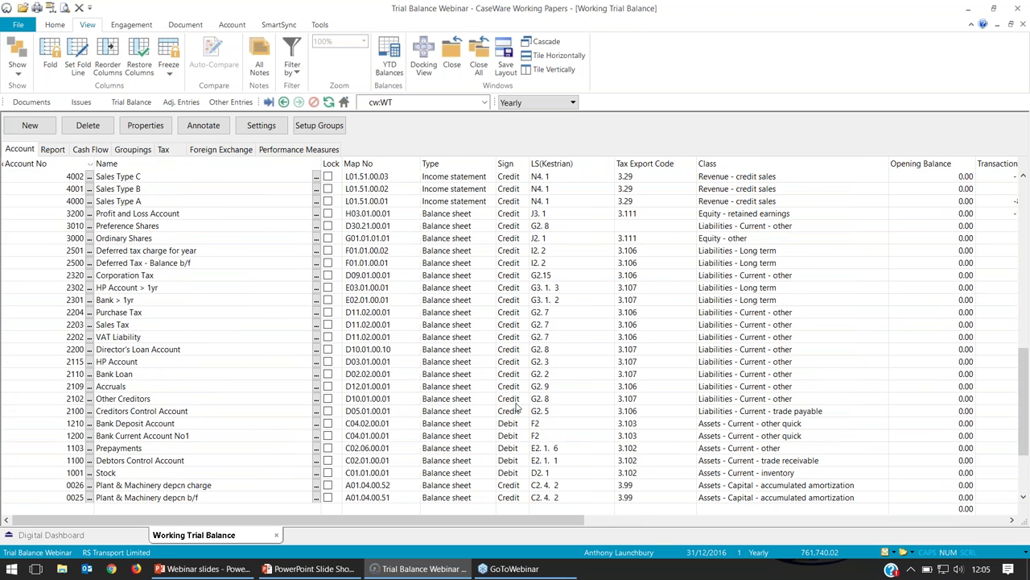
scroll(522, 403, "down", 2)
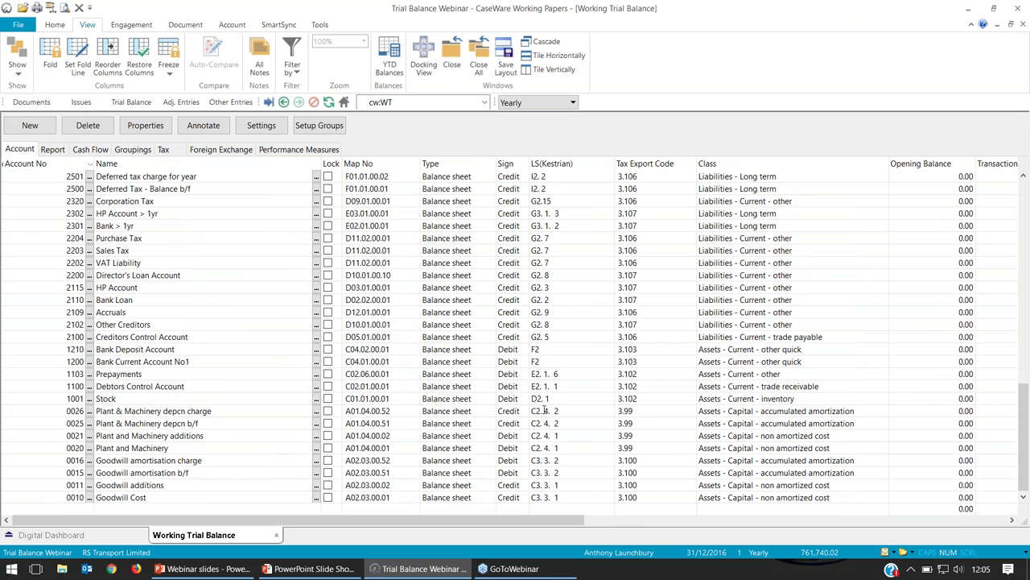
scroll(555, 412, "up", 9)
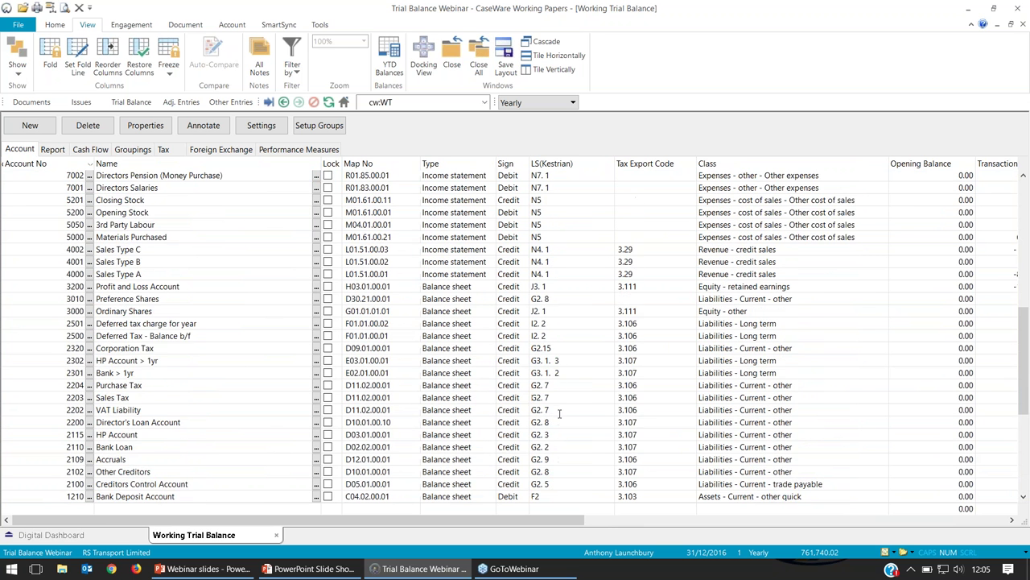
scroll(560, 413, "up", 2)
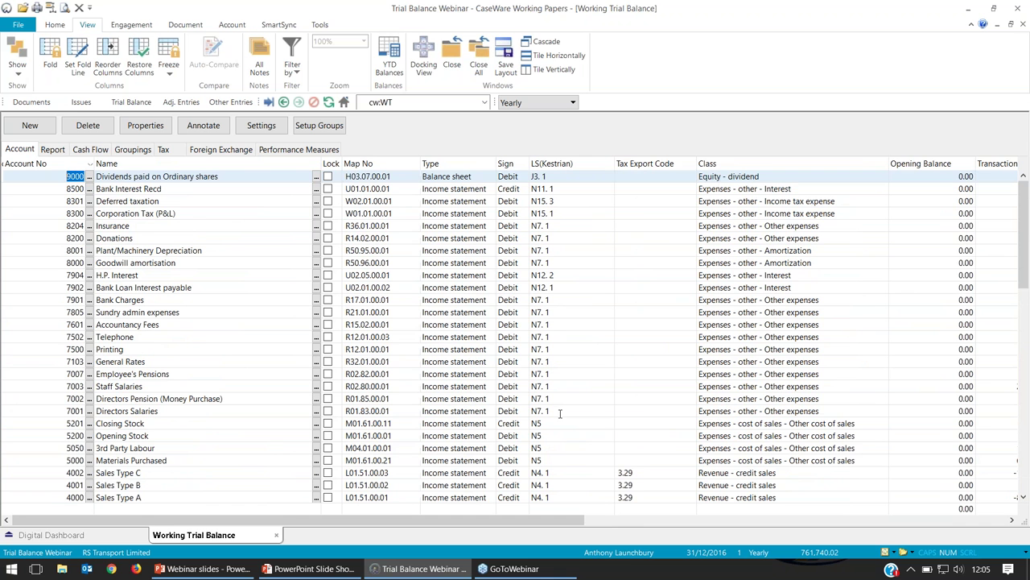
Step: Search the trial balance for "stock" anywhere, step through three matches and close the search
key("ctrl+f")
left_click_drag(837, 179, 652, 201)
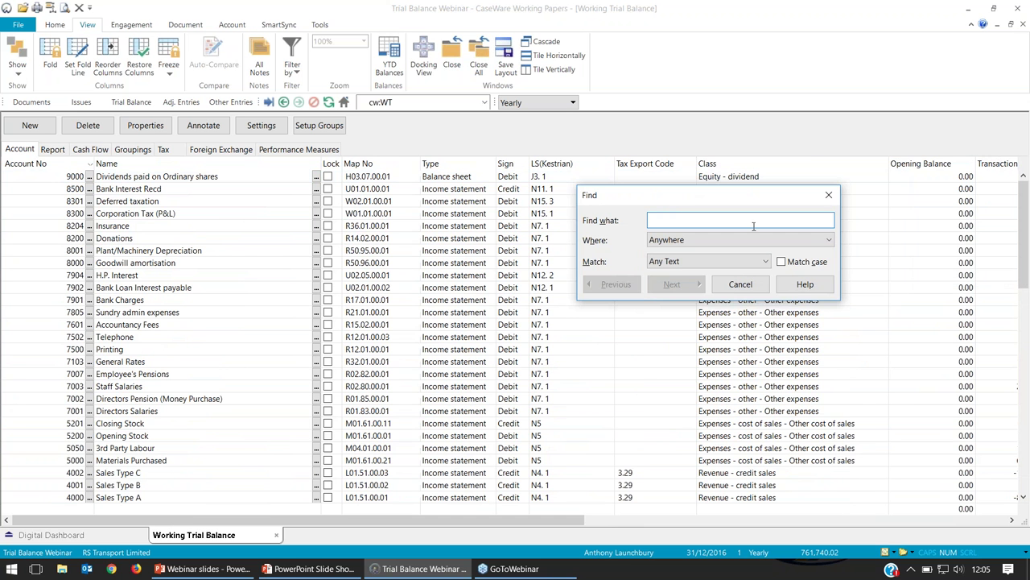
left_click(676, 245)
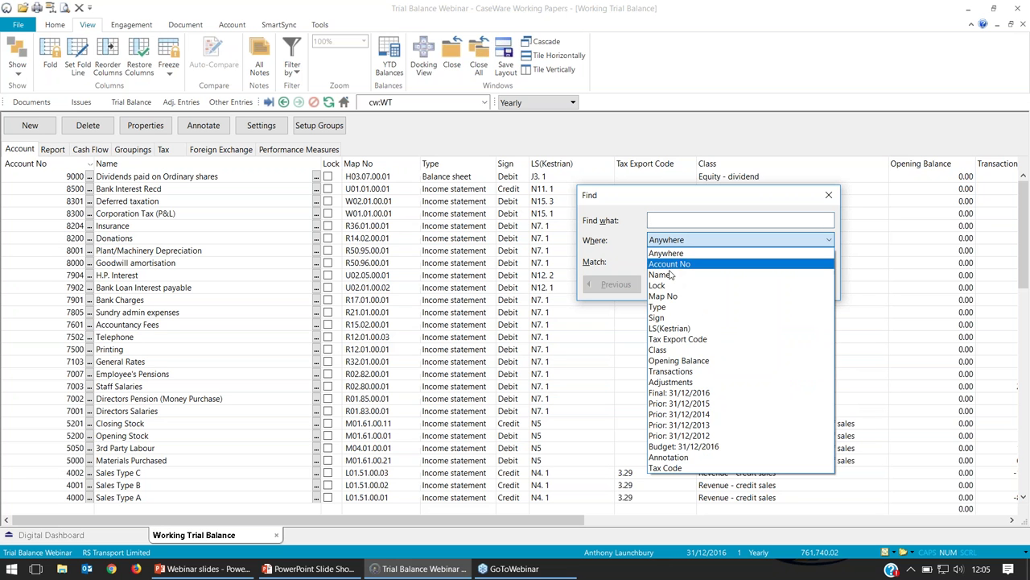
left_click(666, 253)
left_click(721, 220)
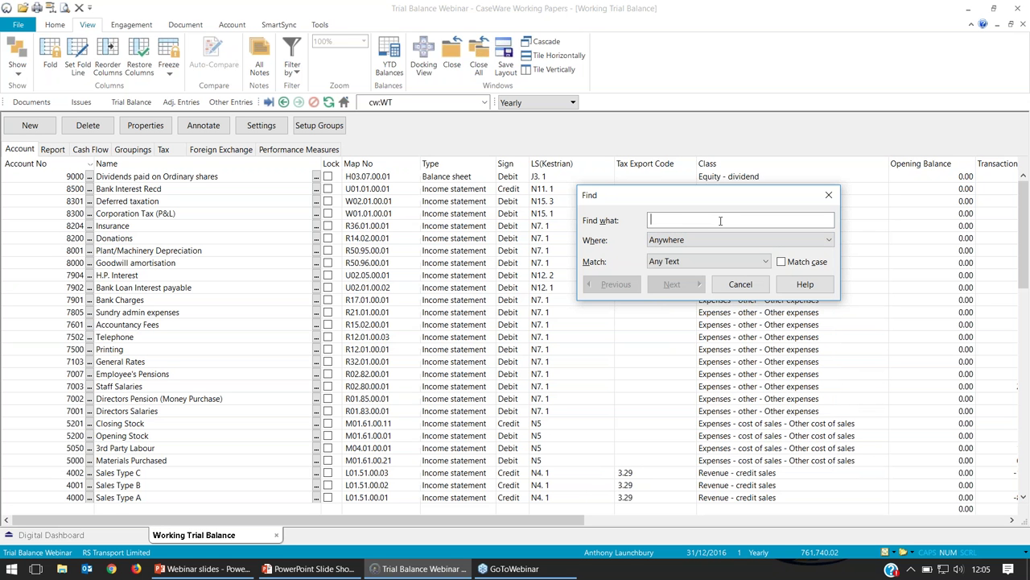
type("stock")
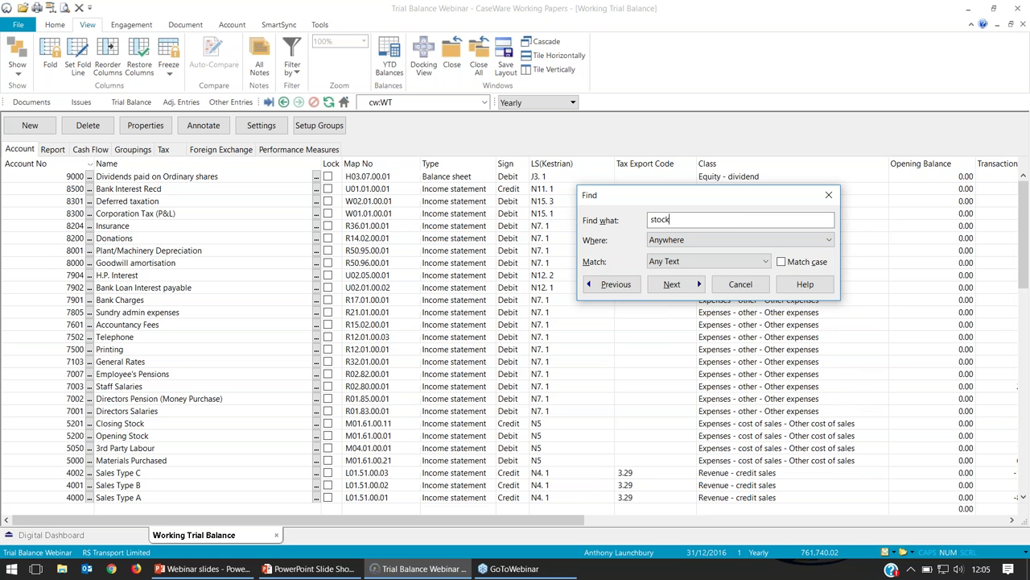
left_click(687, 288)
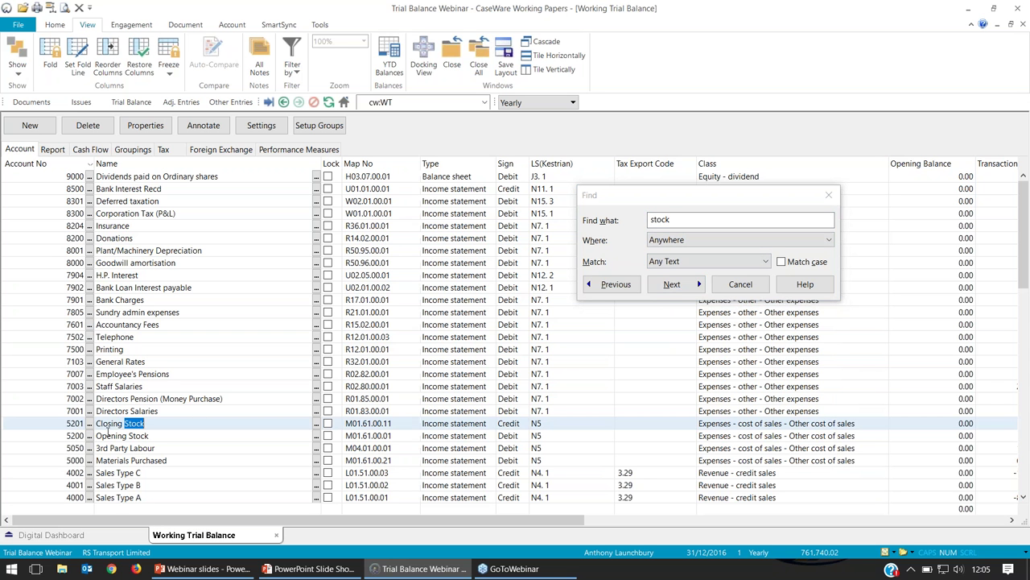
left_click(683, 288)
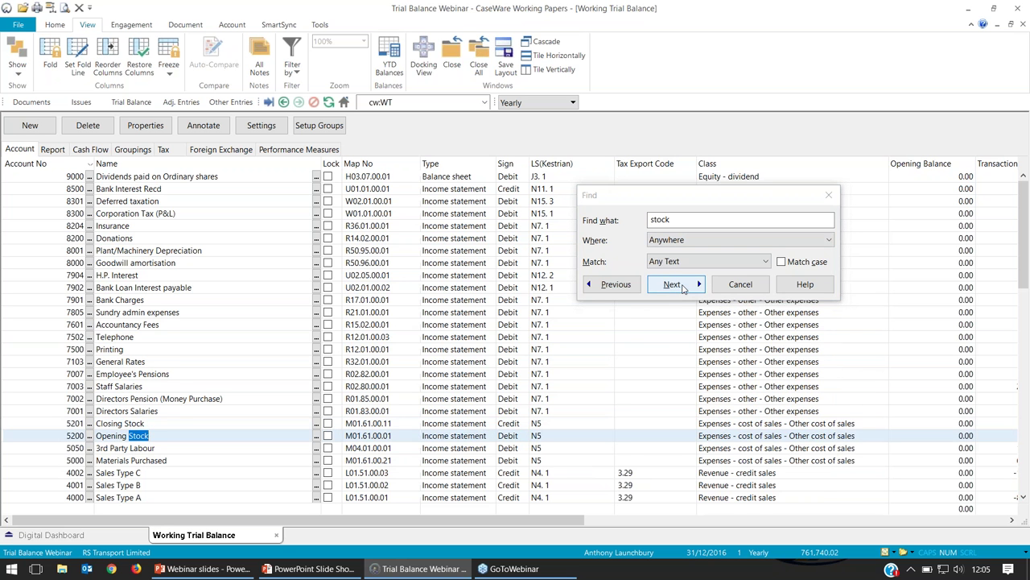
left_click(683, 288)
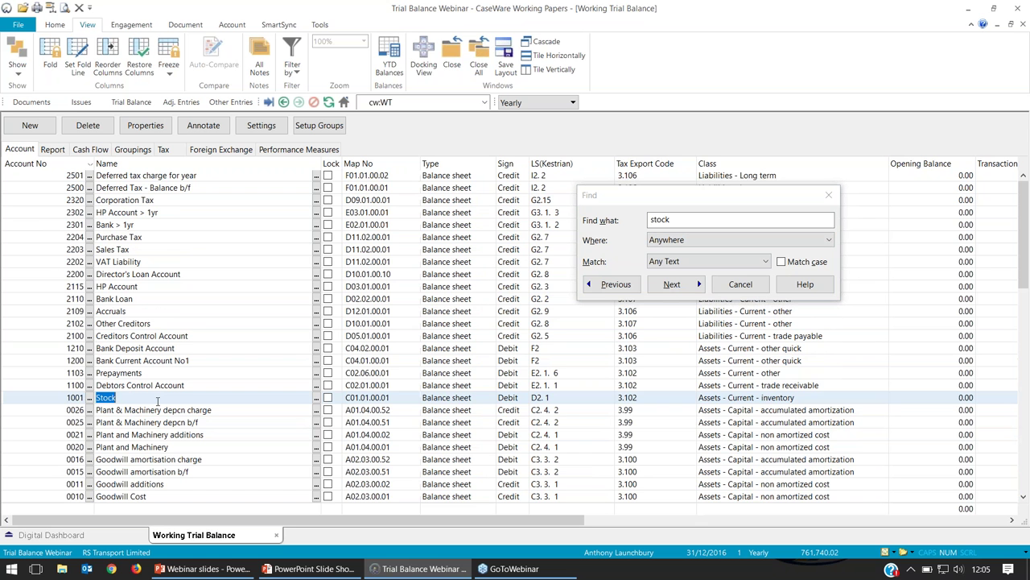
left_click(735, 286)
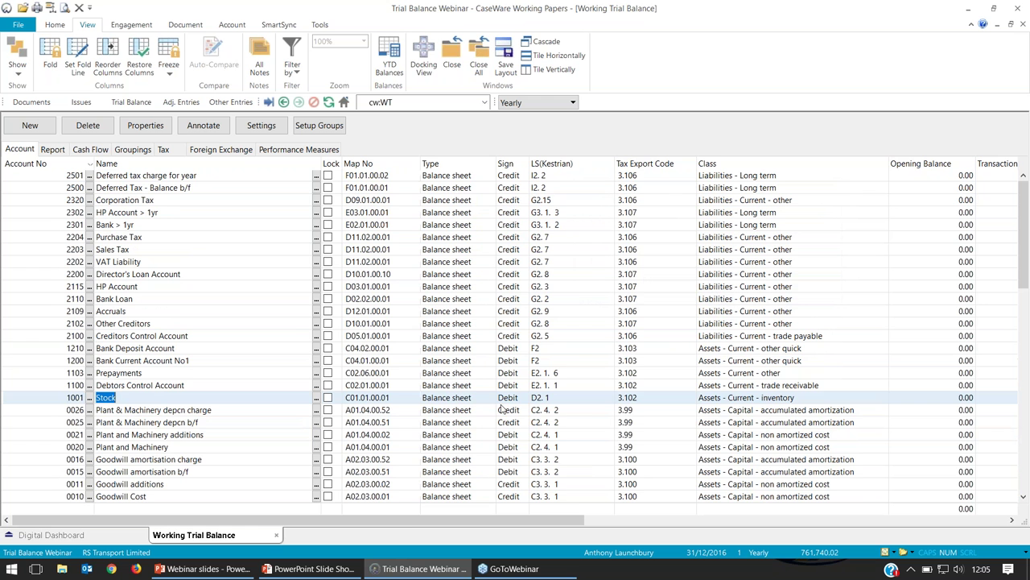
Step: Enter opening balances of 120 for 3rd Party Labour, 12 for Materials Purchased and -132 for Sales Type C
left_click_drag(381, 524, 713, 483)
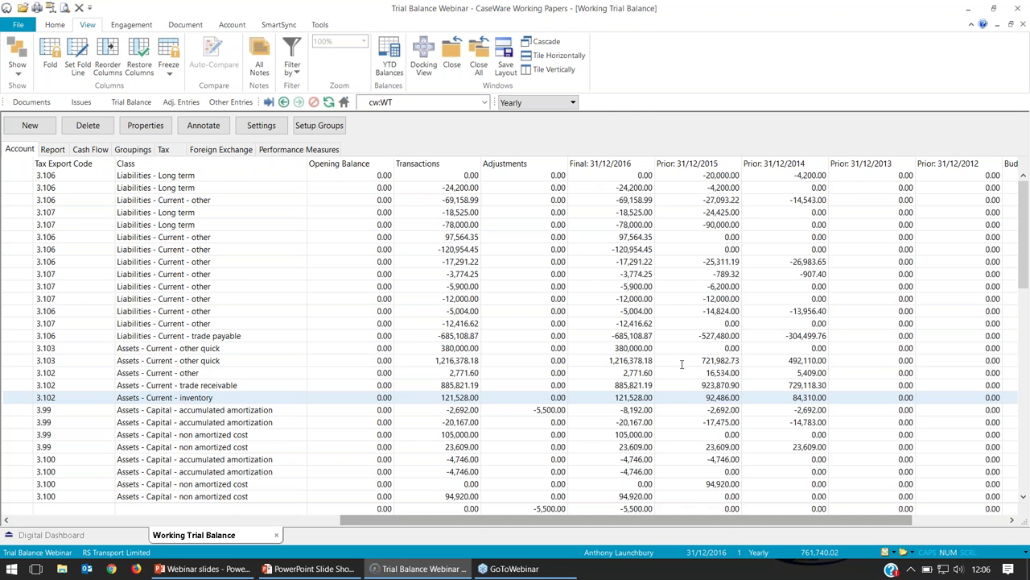
scroll(464, 354, "up", 3)
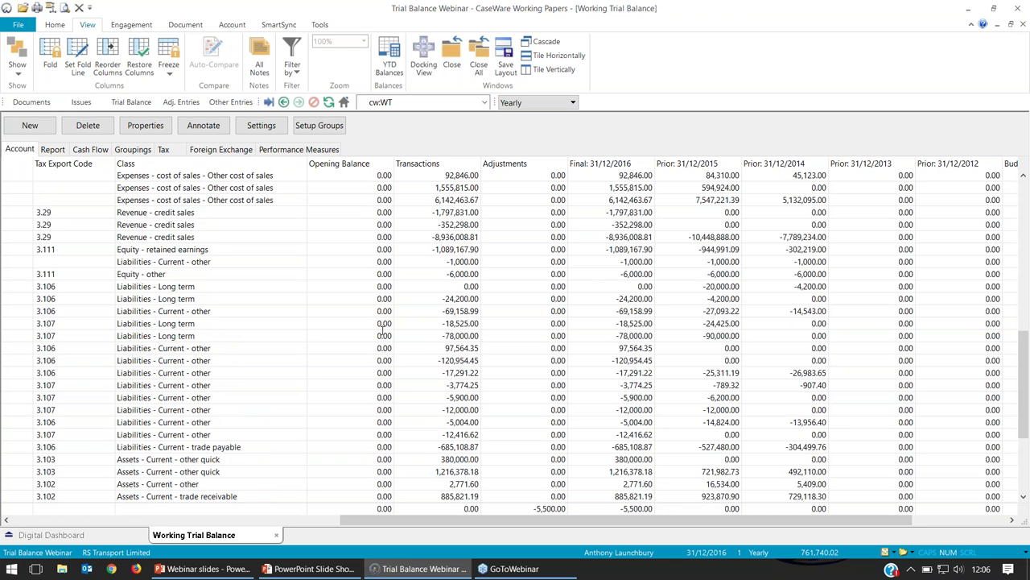
left_click(369, 187)
type("120")
key("Return")
type("12")
key("Return")
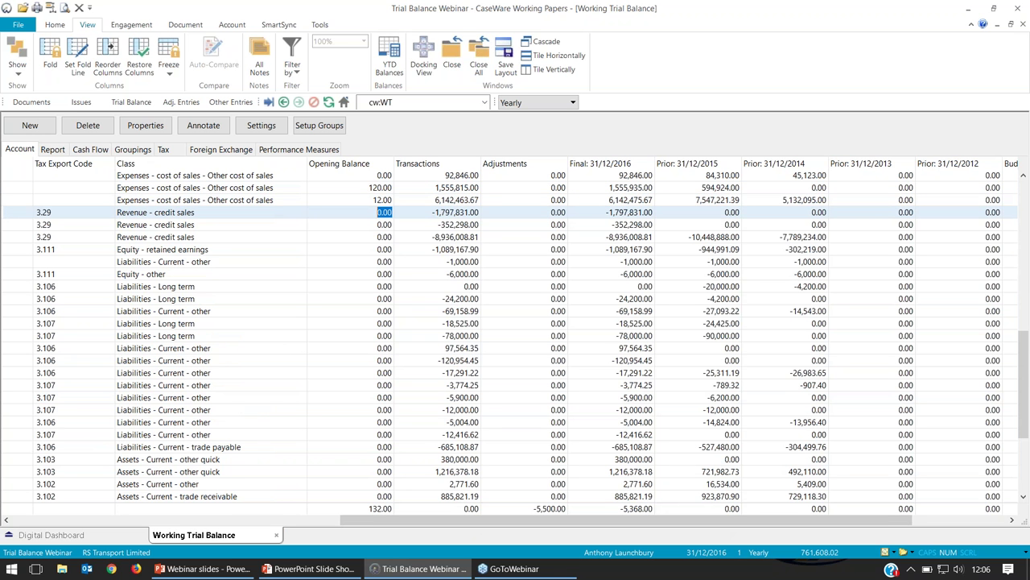
type("-132")
key("Tab")
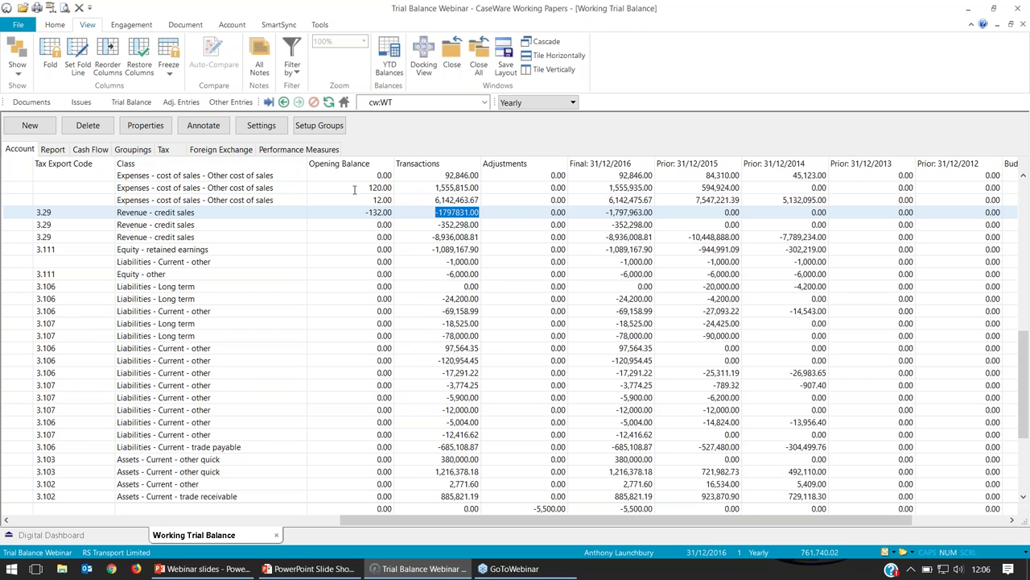
Step: Clear the opening balances from Closing Stock through Sales Type A in one block
scroll(367, 186, "up", 1)
left_click_drag(355, 200, 373, 274)
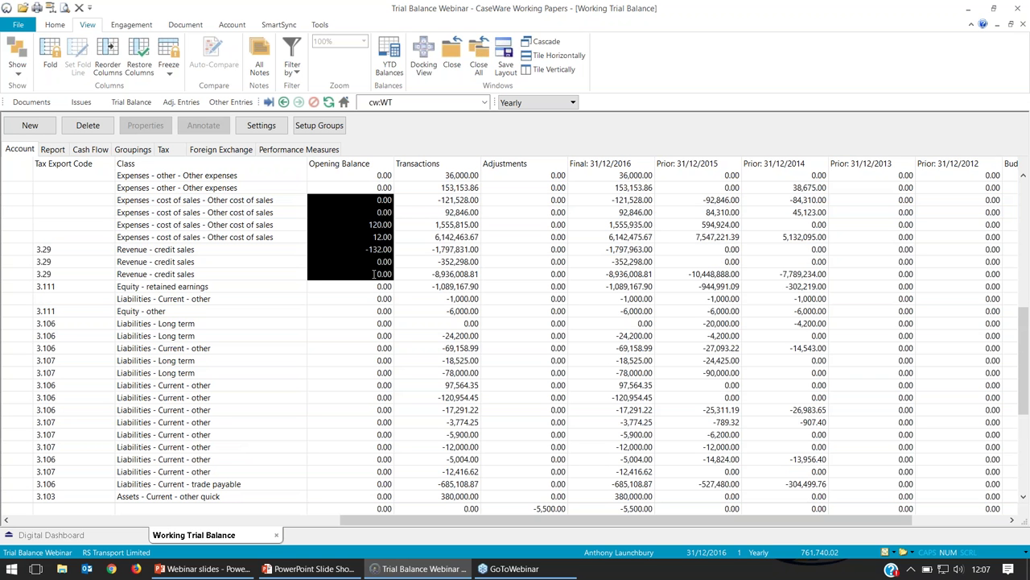
key("Delete")
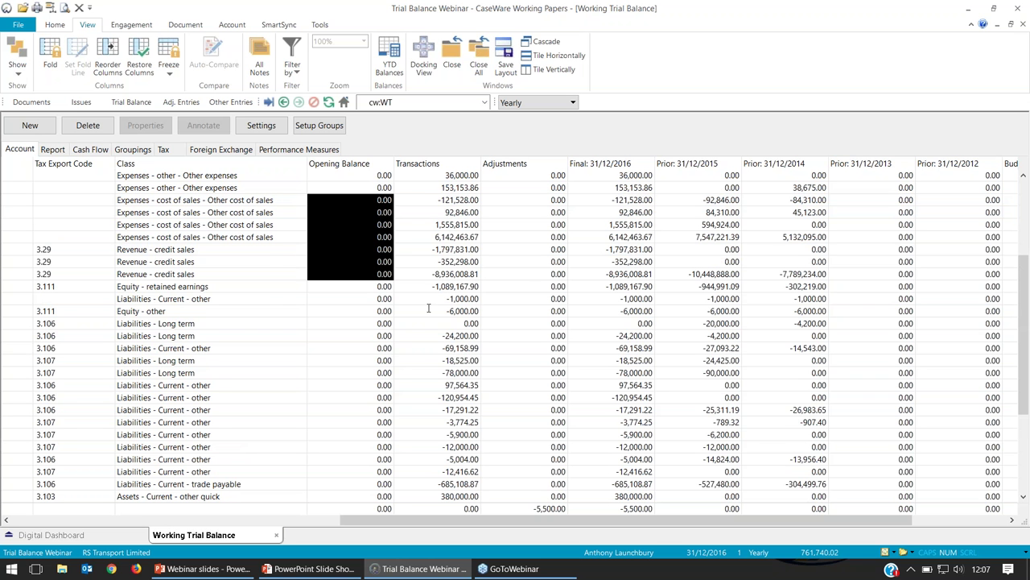
Step: Inspect the Transactions amounts of Employee's Pensions and Staff Salaries, and view the Period Balances entries in Other Journal Entries
scroll(368, 287, "up", 1)
scroll(367, 287, "up", 1)
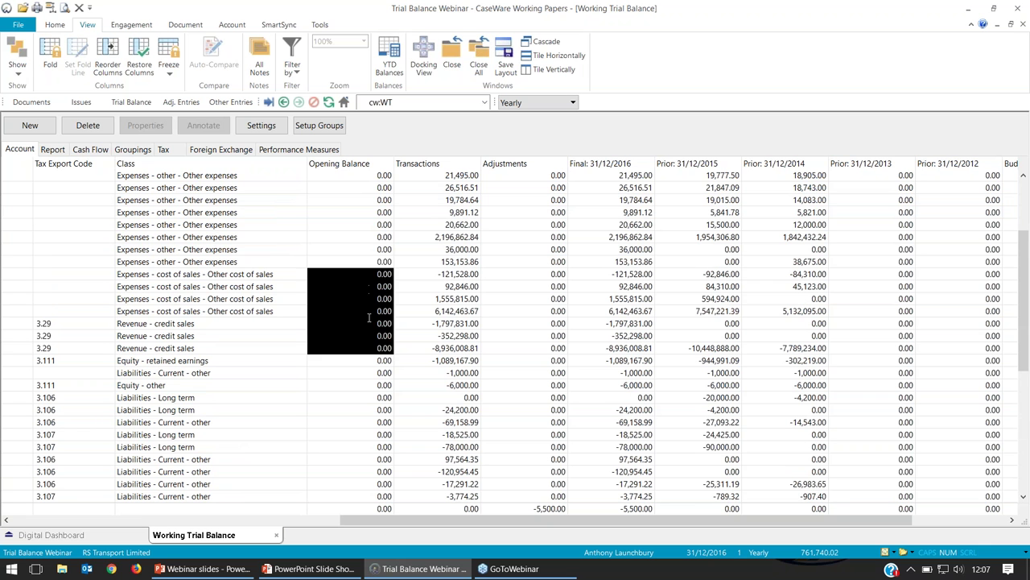
left_click(419, 228)
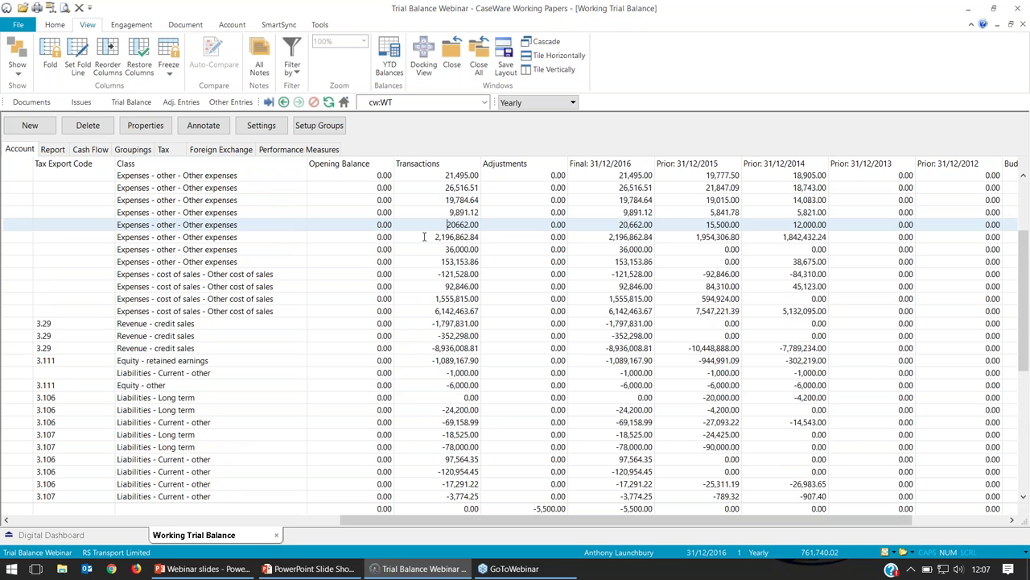
left_click(441, 236)
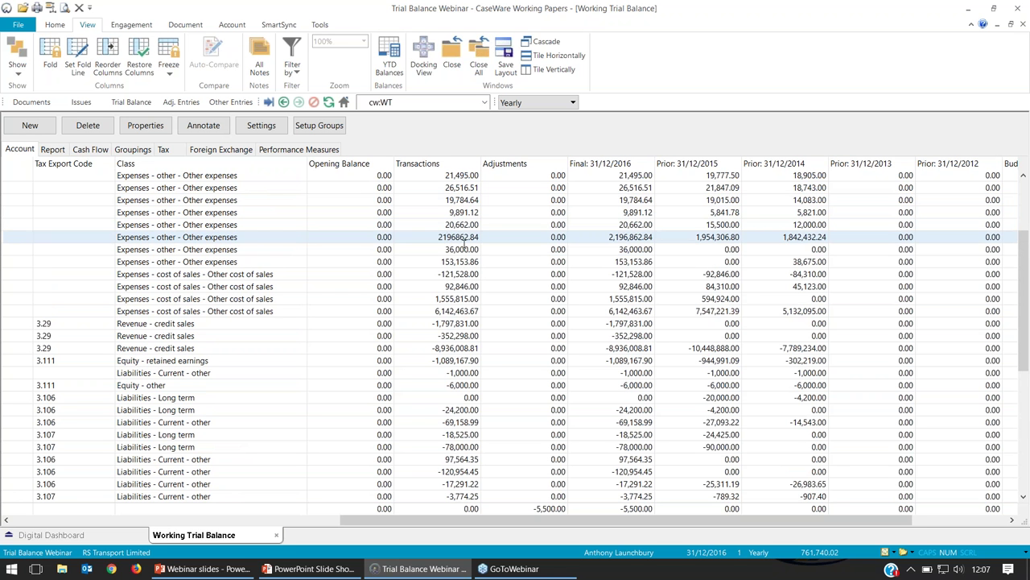
left_click_drag(463, 237, 439, 237)
scroll(435, 212, "up", 1)
scroll(435, 212, "up", 1)
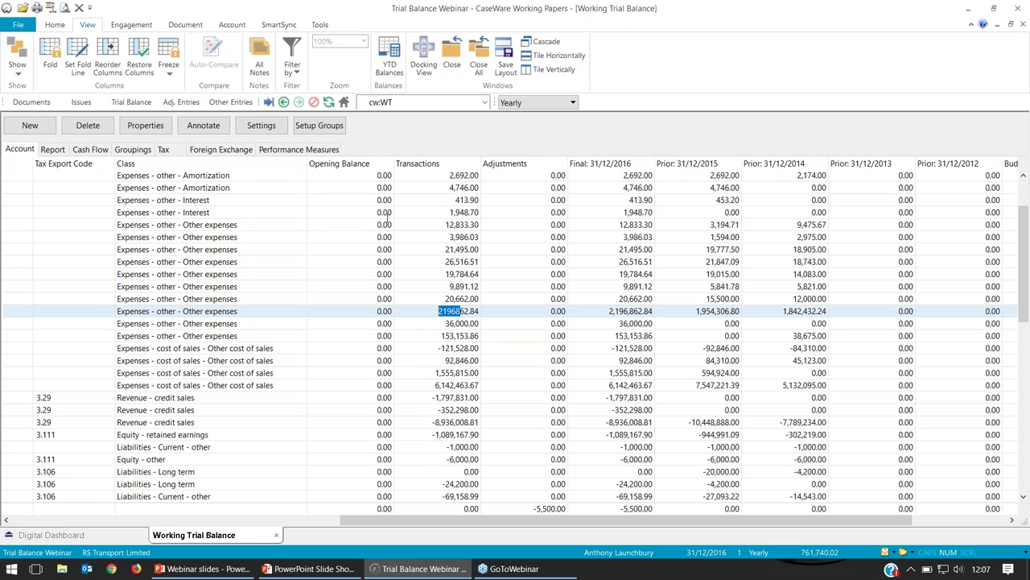
left_click(231, 102)
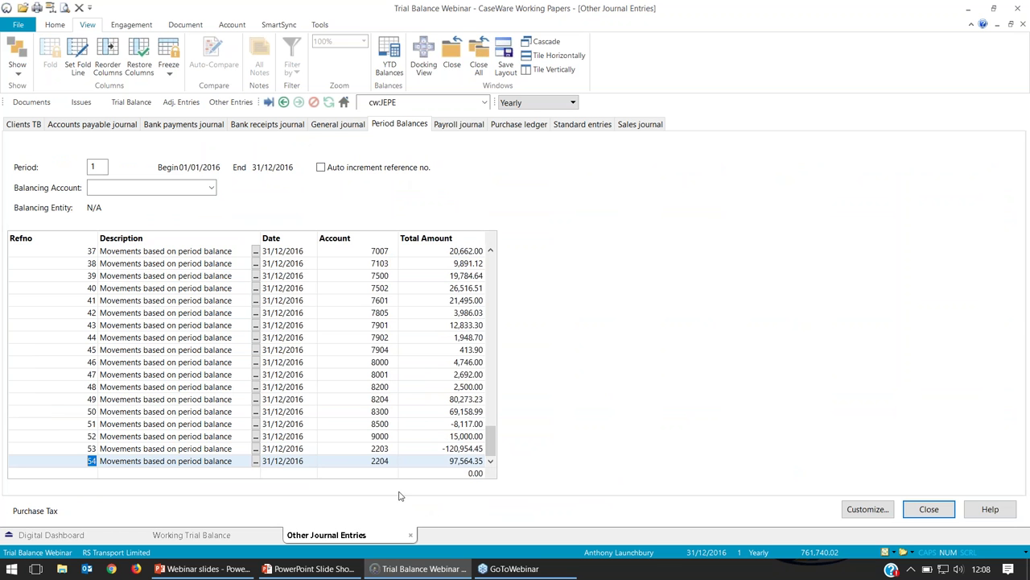
left_click(411, 535)
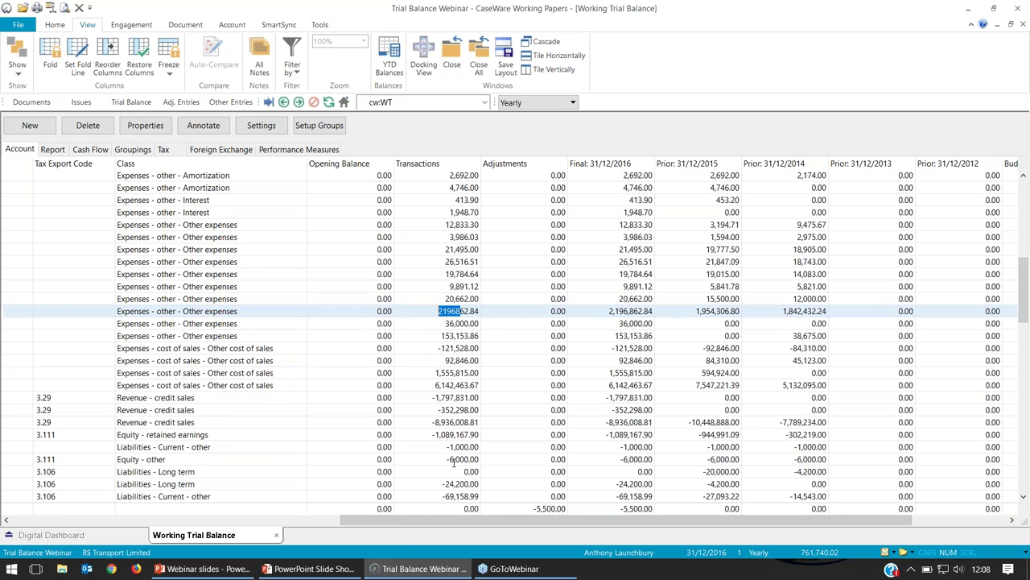
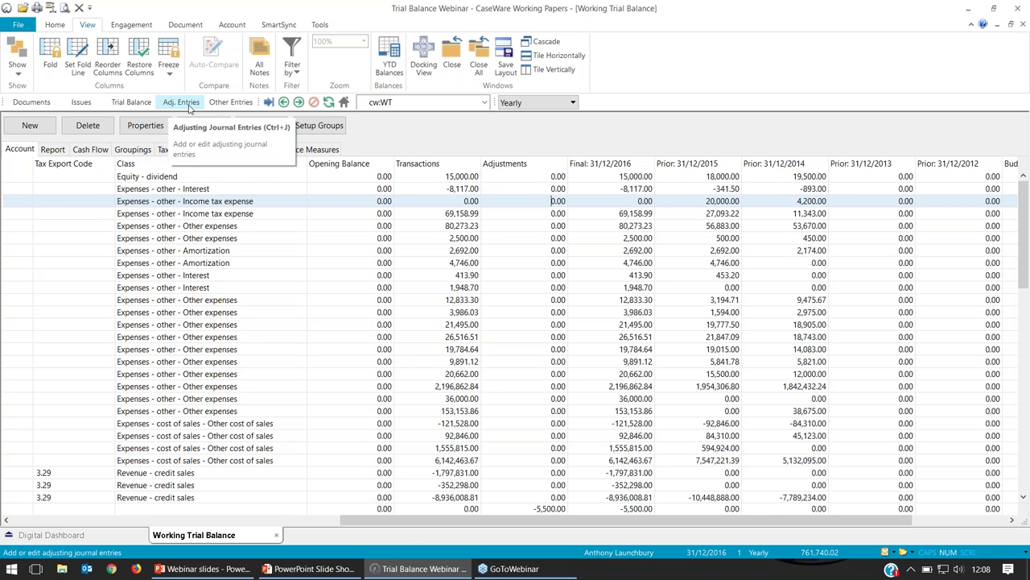
Step: Open Adjusting Journal Entries, look back at the Working Trial Balance, and return to the journal entries
left_click(188, 107)
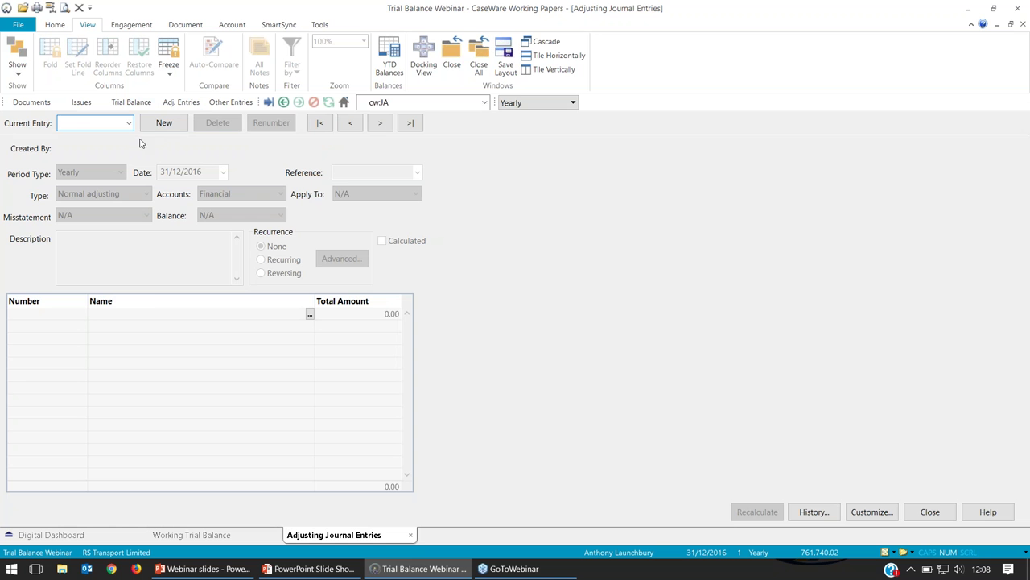
left_click(185, 535)
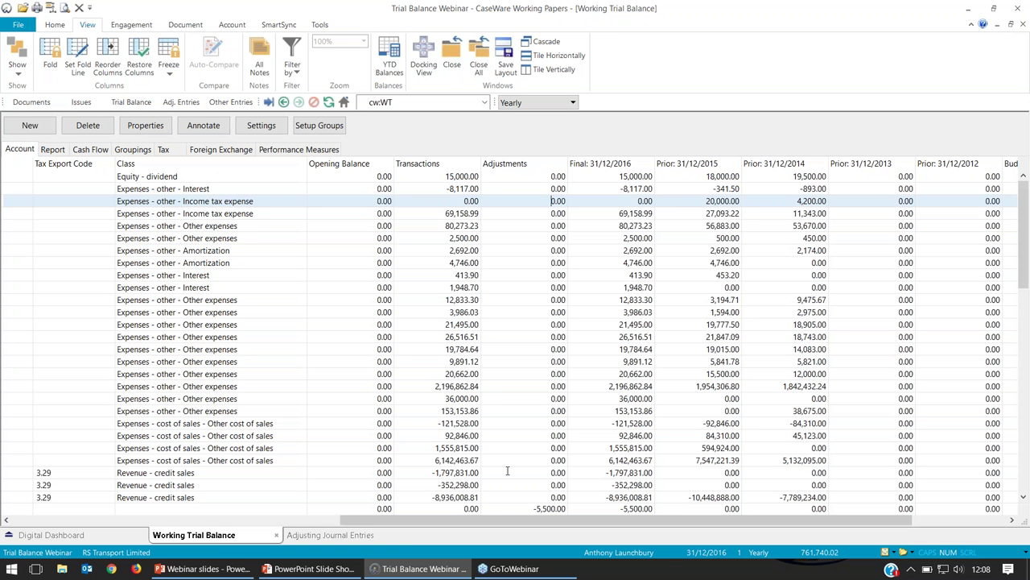
left_click(337, 536)
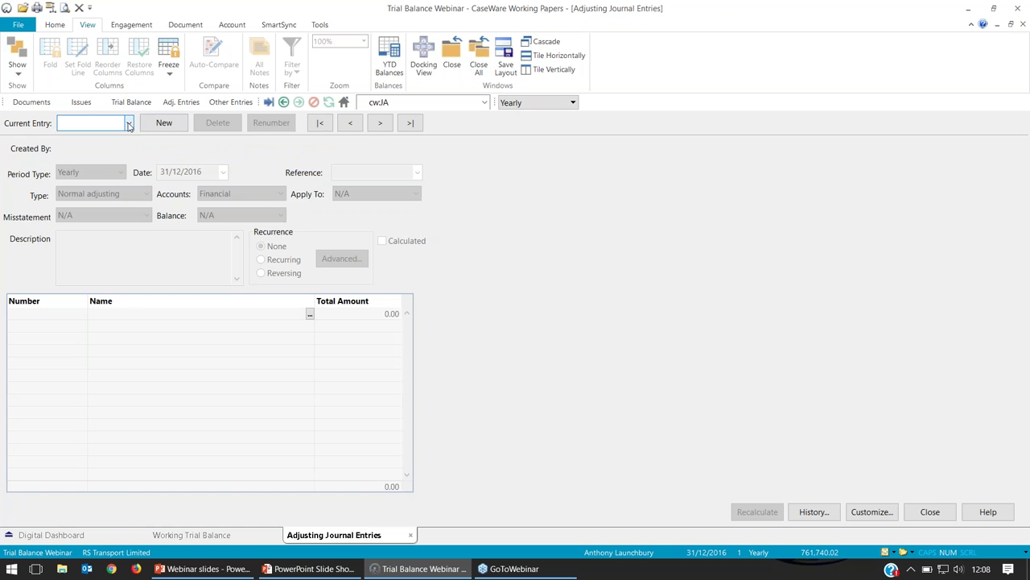
Step: Open the yearly normal adjusting entry described as Ammendment to PM Depreciation and check its date and description
left_click(128, 123)
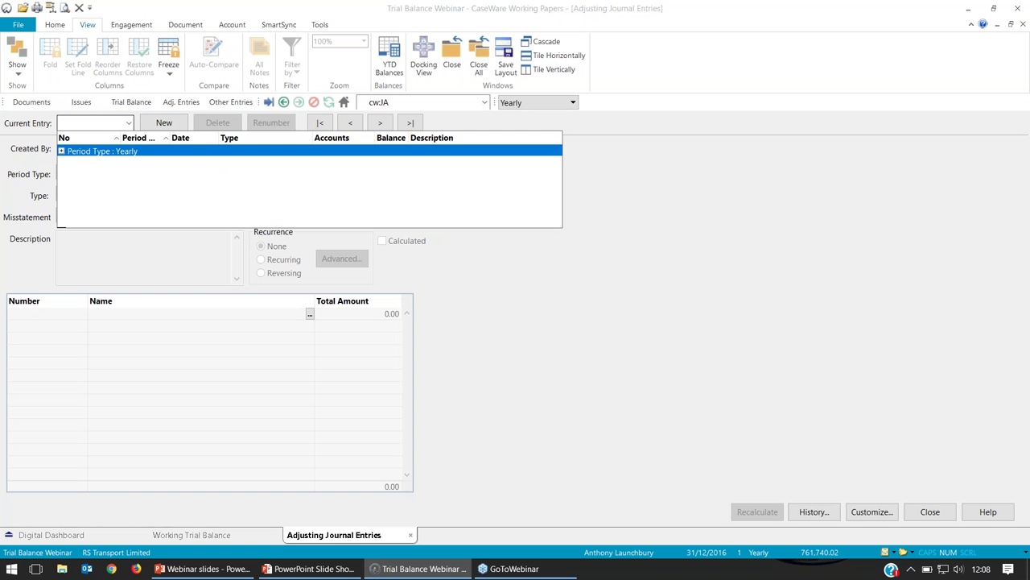
left_click(60, 153)
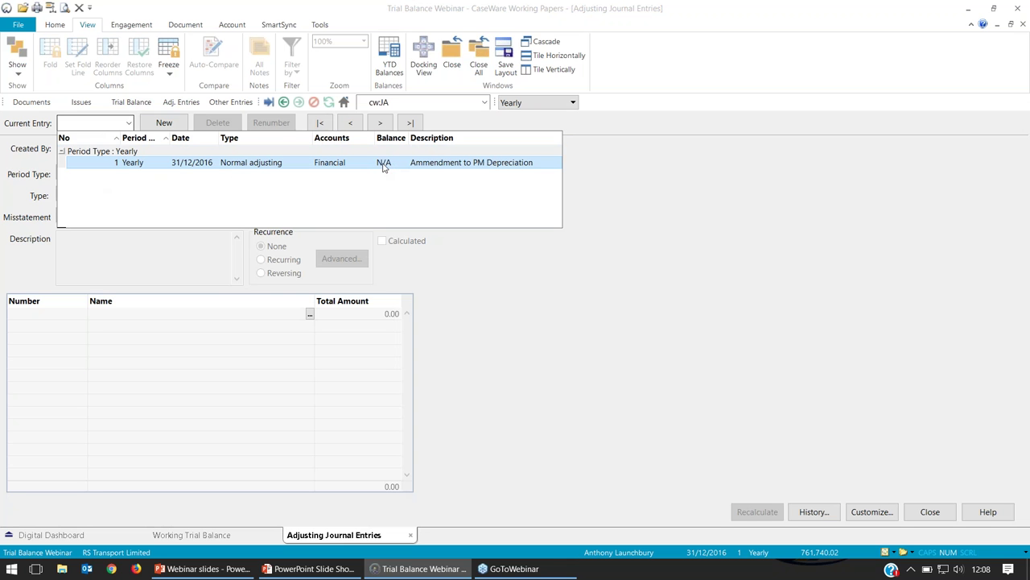
left_click(269, 164)
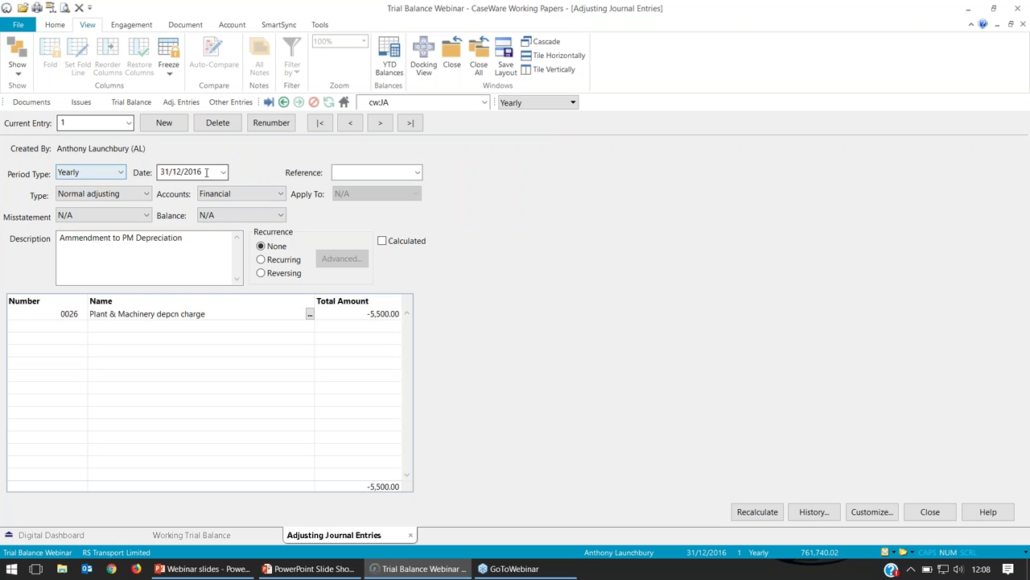
left_click(218, 173)
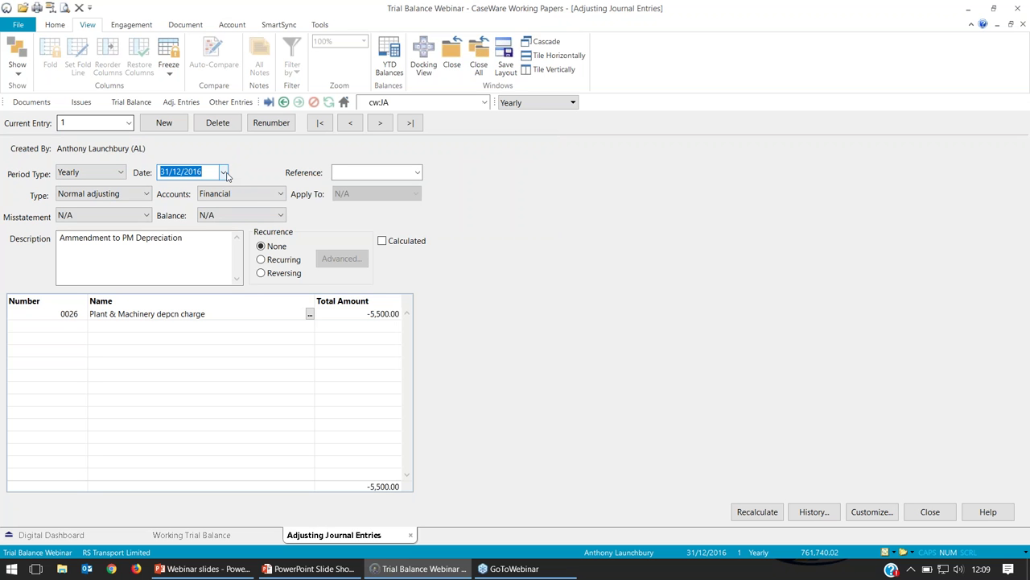
left_click(211, 173)
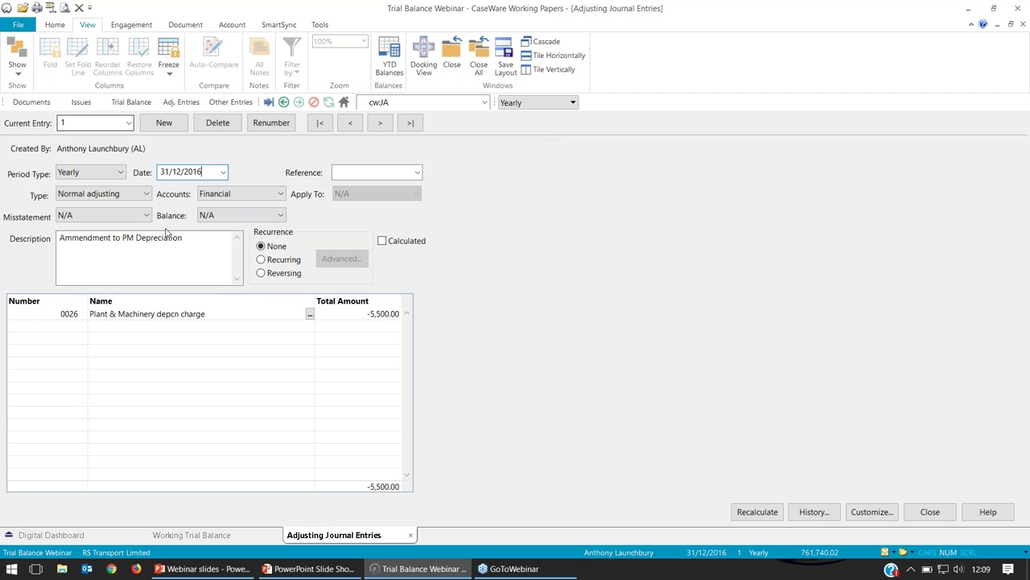
left_click(202, 255)
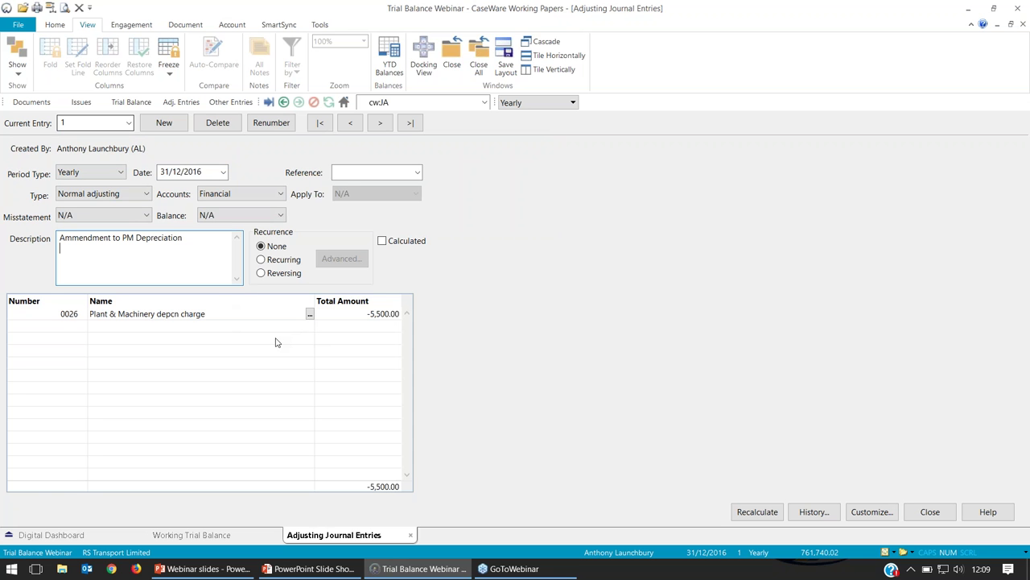
Step: Add account 8001 Plant/Machinery Depreciation as the entry's second line with an amount of 5,500.00
left_click(77, 326)
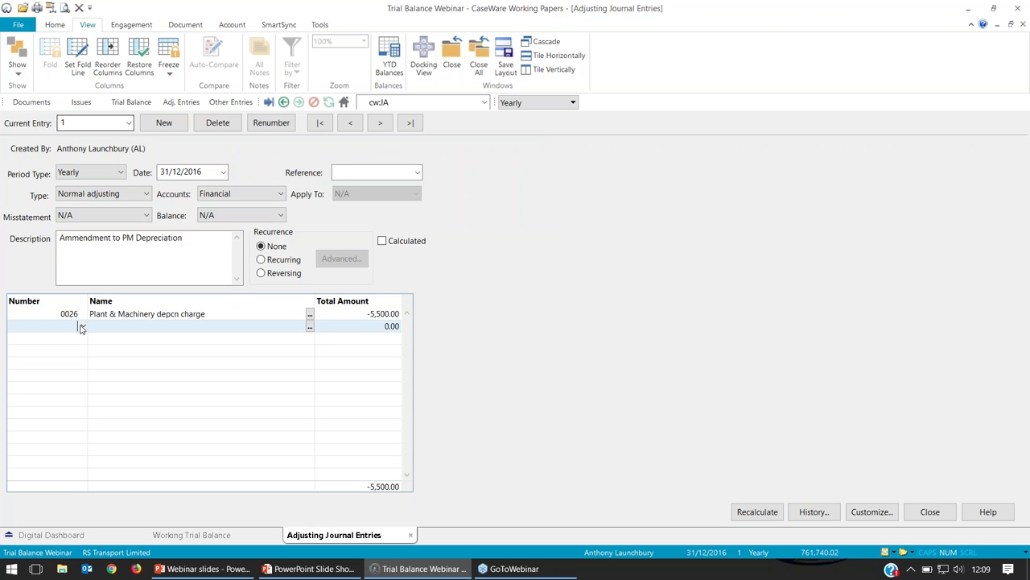
left_click(83, 326)
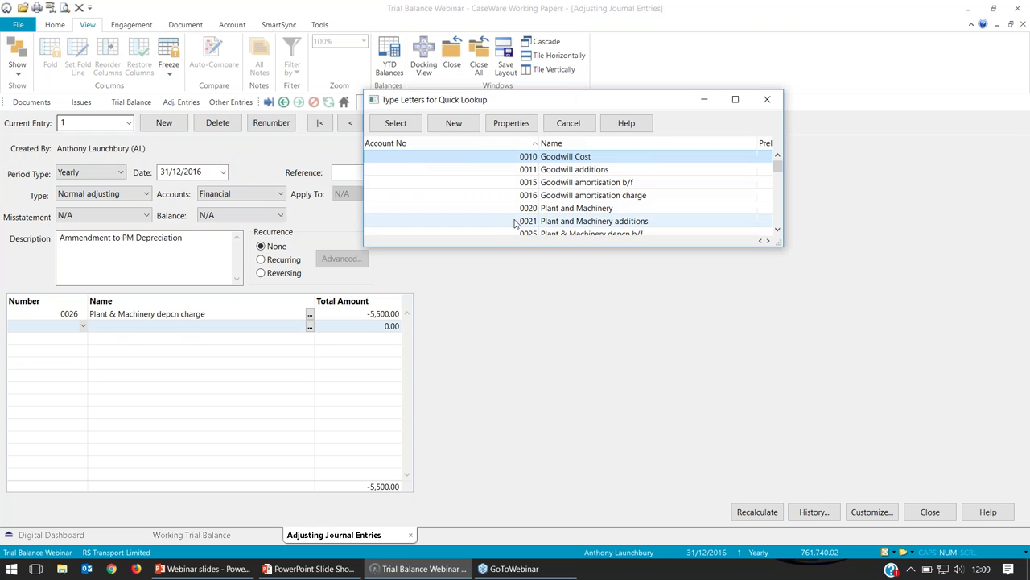
scroll(528, 201, "down", 10)
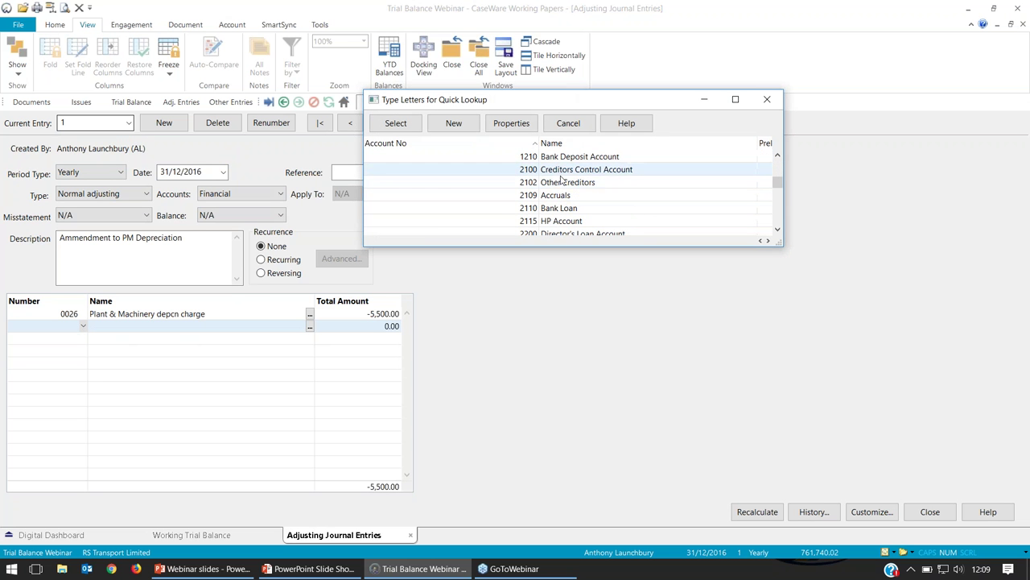
scroll(556, 190, "down", 15)
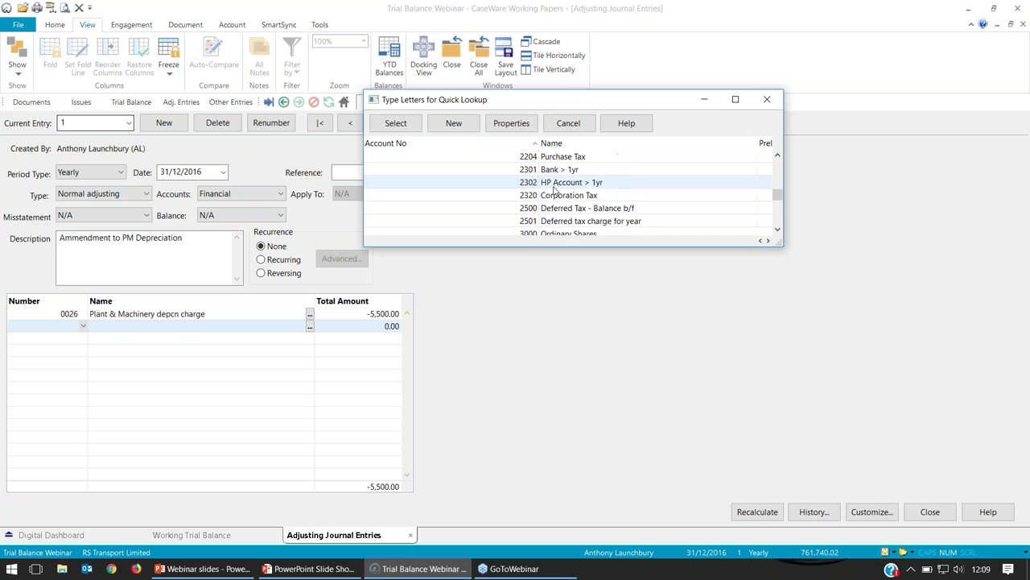
scroll(563, 193, "down", 4)
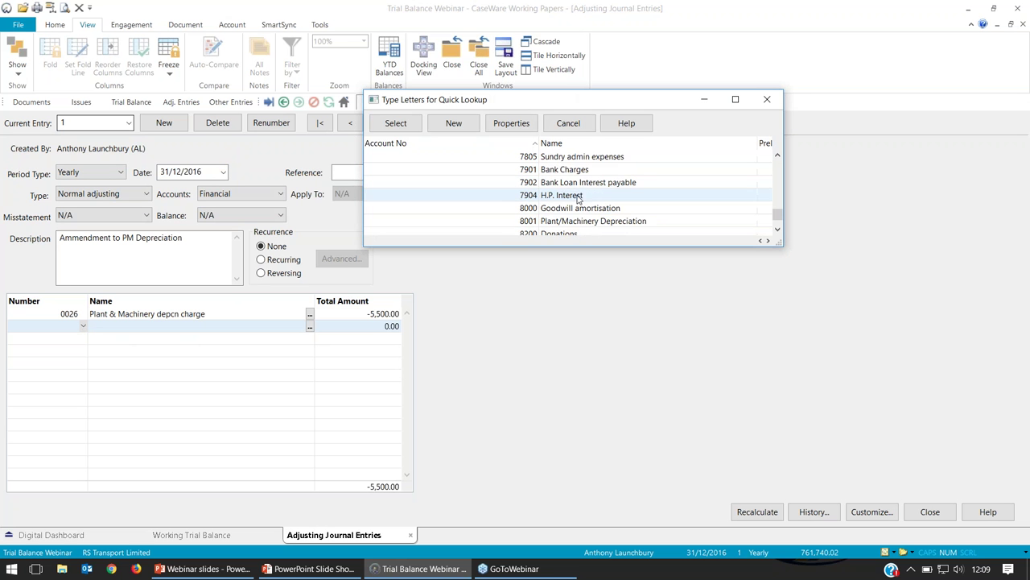
scroll(564, 181, "up", 2)
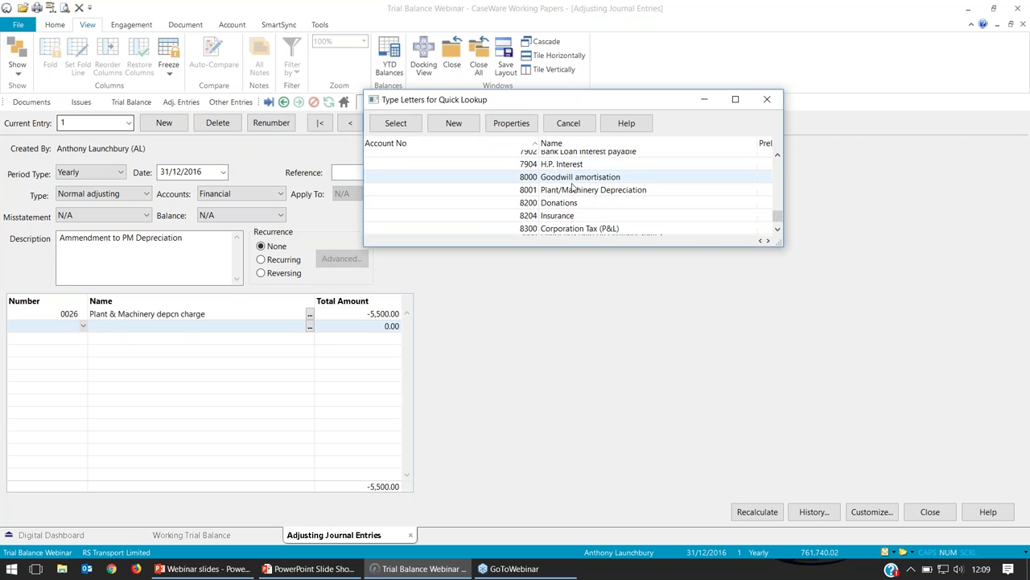
left_click(527, 193)
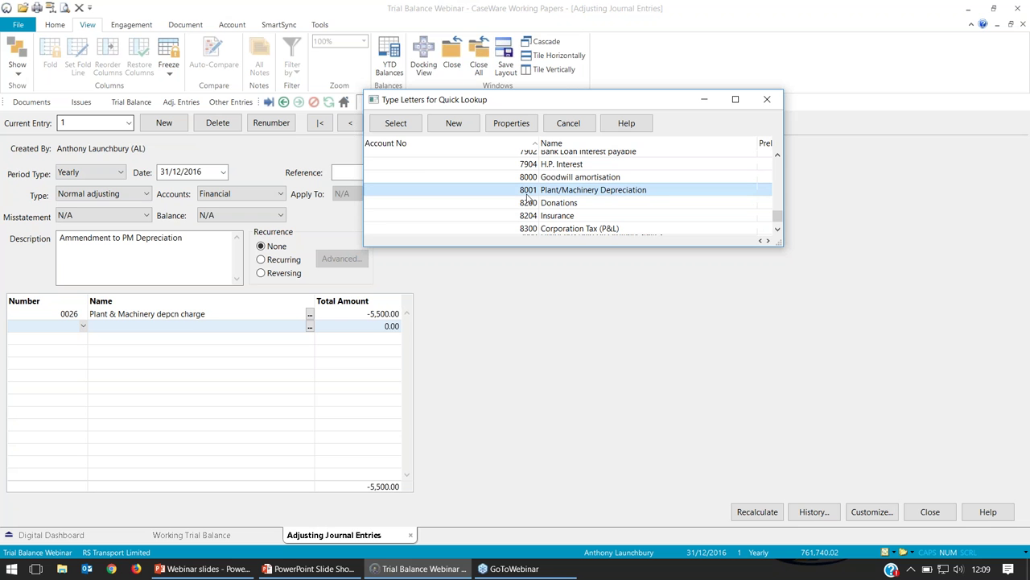
left_click(395, 123)
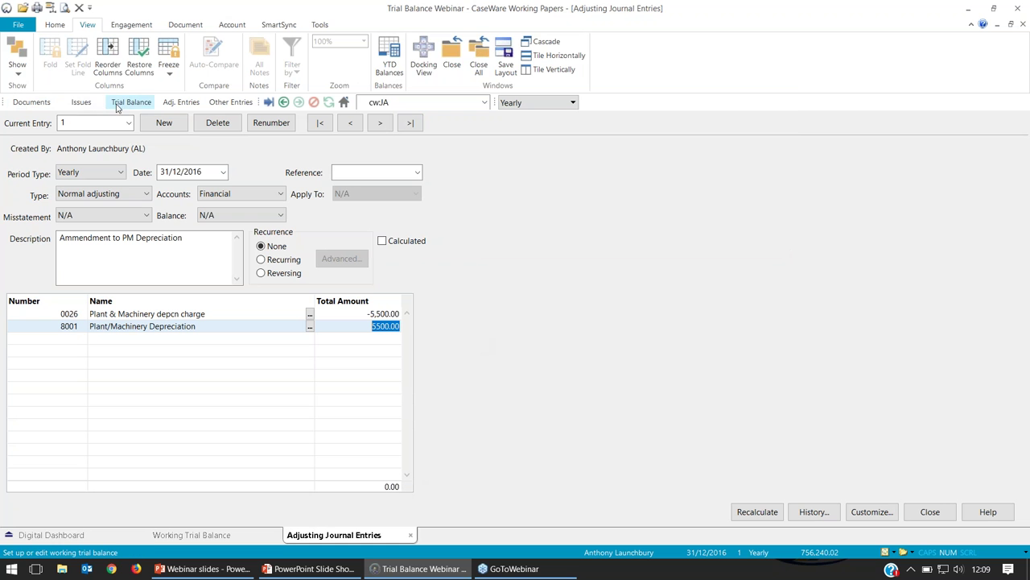
left_click(417, 172)
left_click_drag(416, 214, 417, 225)
scroll(380, 238, "up", 1)
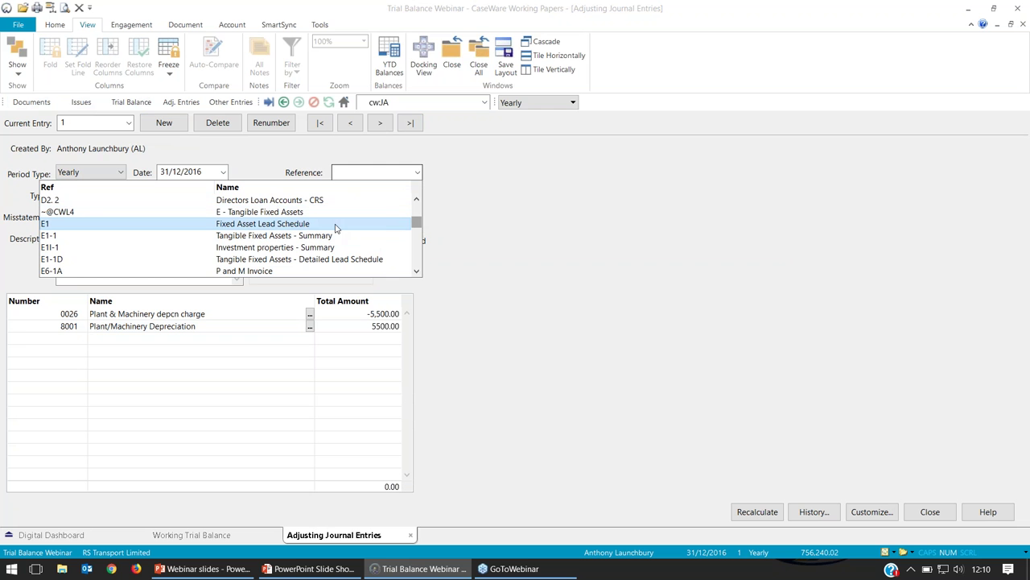
left_click(294, 212)
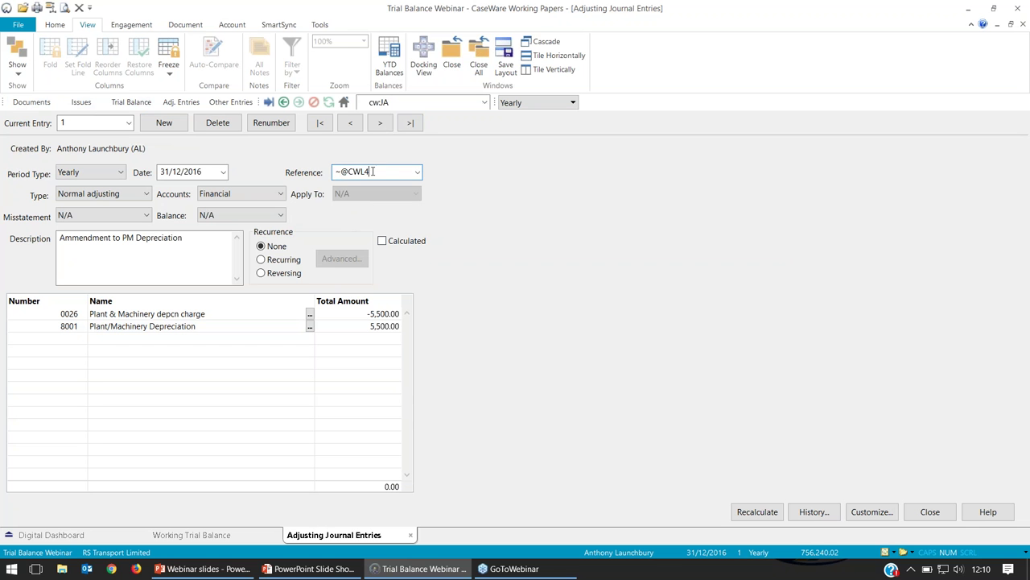
left_click_drag(372, 172, 335, 171)
Step: Open the Document Manager and examine its lead schedules, automatic documents and Tangible Fixed Assets section
left_click(25, 104)
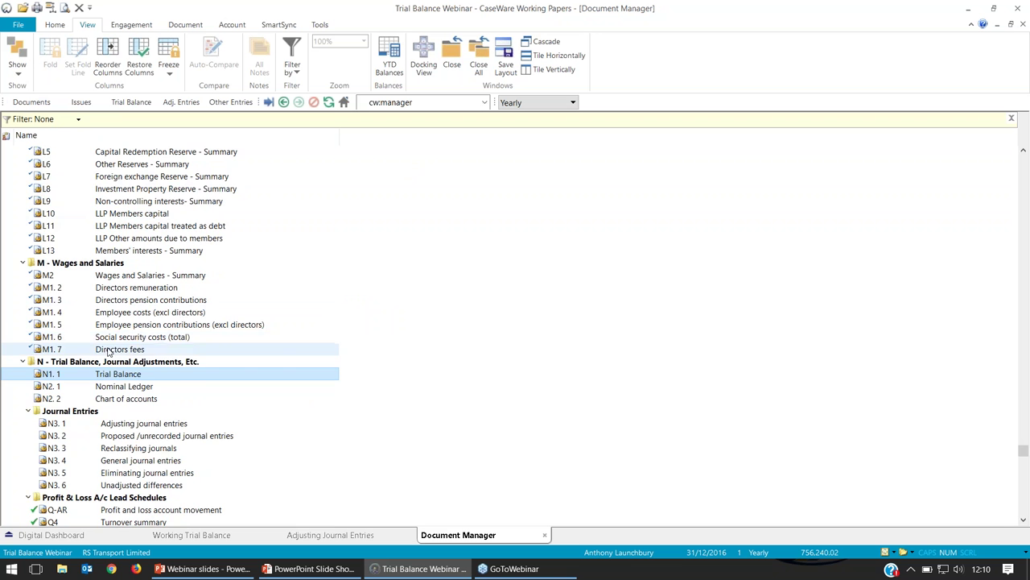
scroll(118, 344, "up", 20)
scroll(118, 351, "up", 8)
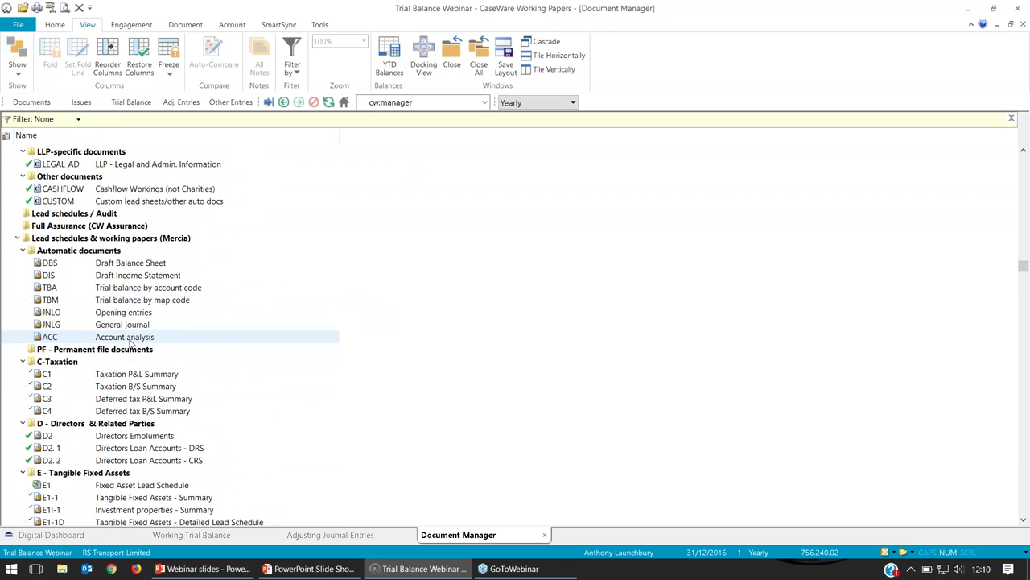
scroll(97, 290, "down", 1)
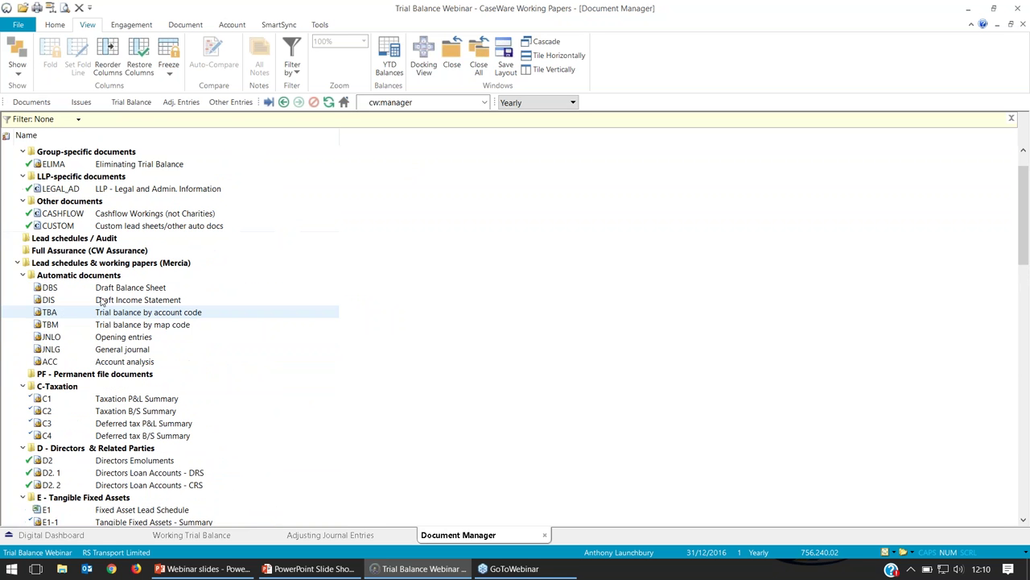
scroll(107, 330, "down", 1)
scroll(107, 330, "up", 2)
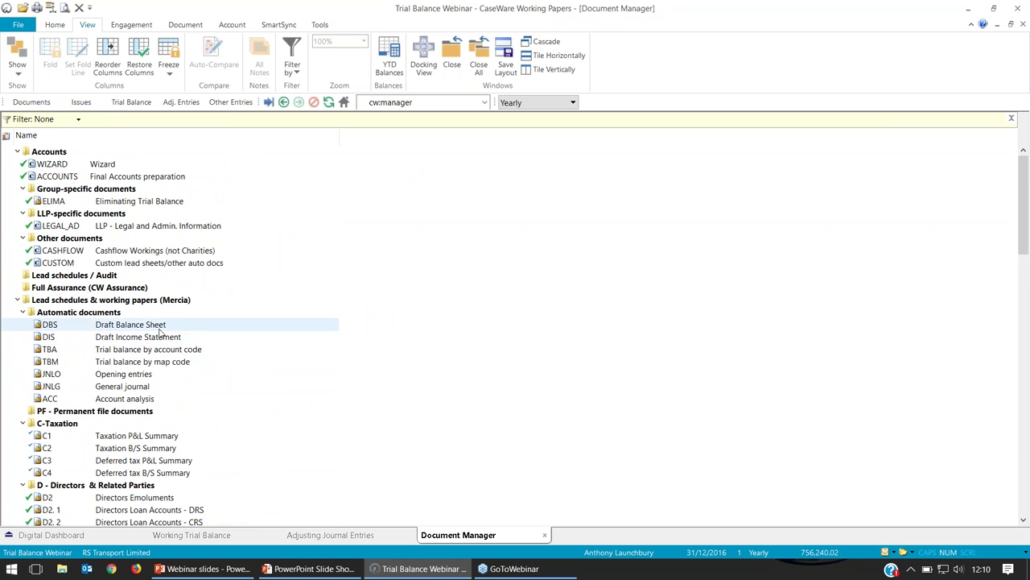
scroll(129, 342, "down", 3)
scroll(145, 339, "up", 2)
scroll(147, 338, "down", 1)
scroll(144, 339, "down", 4)
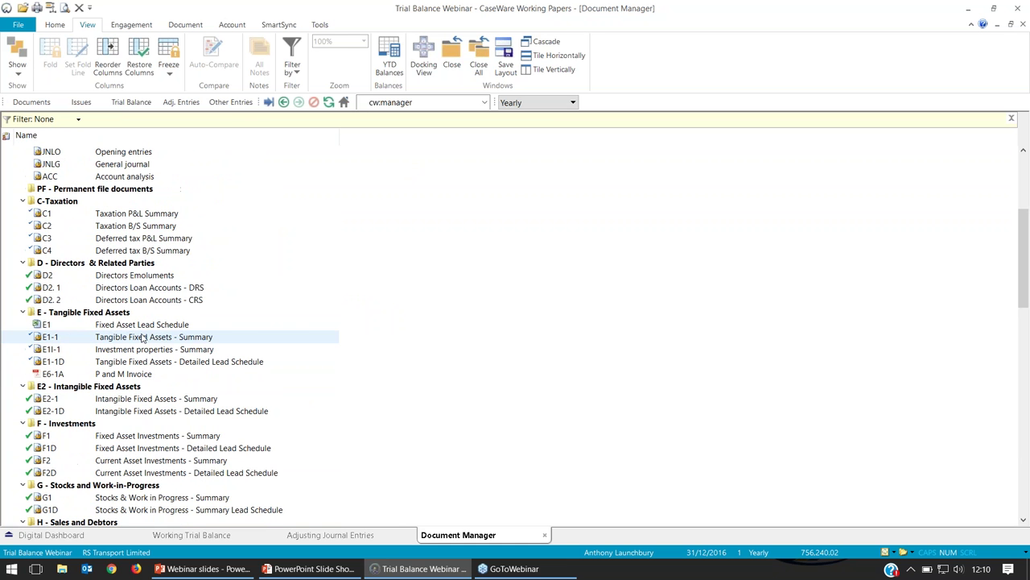
scroll(143, 338, "down", 2)
scroll(142, 338, "up", 8)
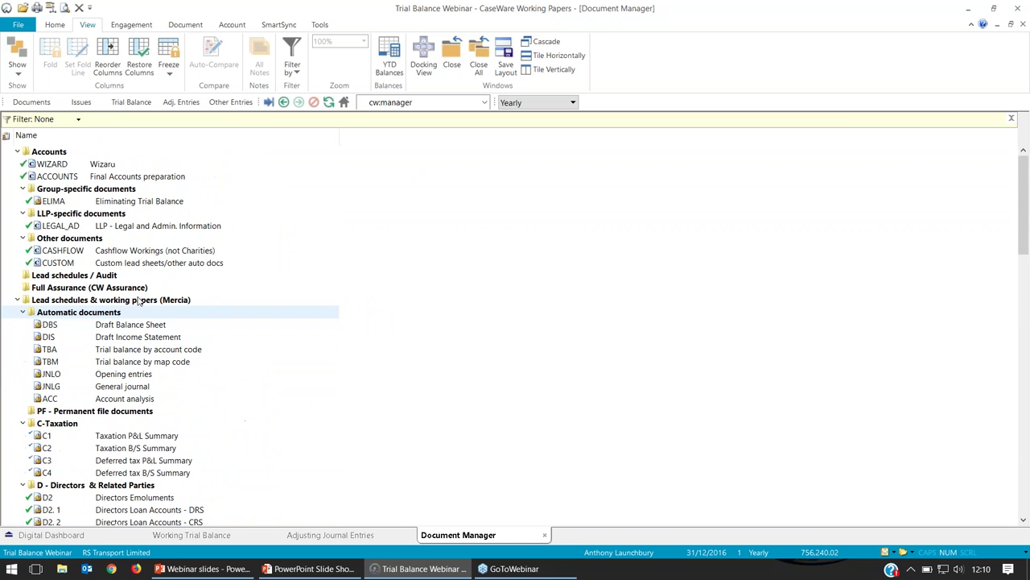
Step: Collapse and re-expand the document folders, viewing the sections of Lead schedules & working papers (Mercia), and look at the Find options
left_click(18, 303)
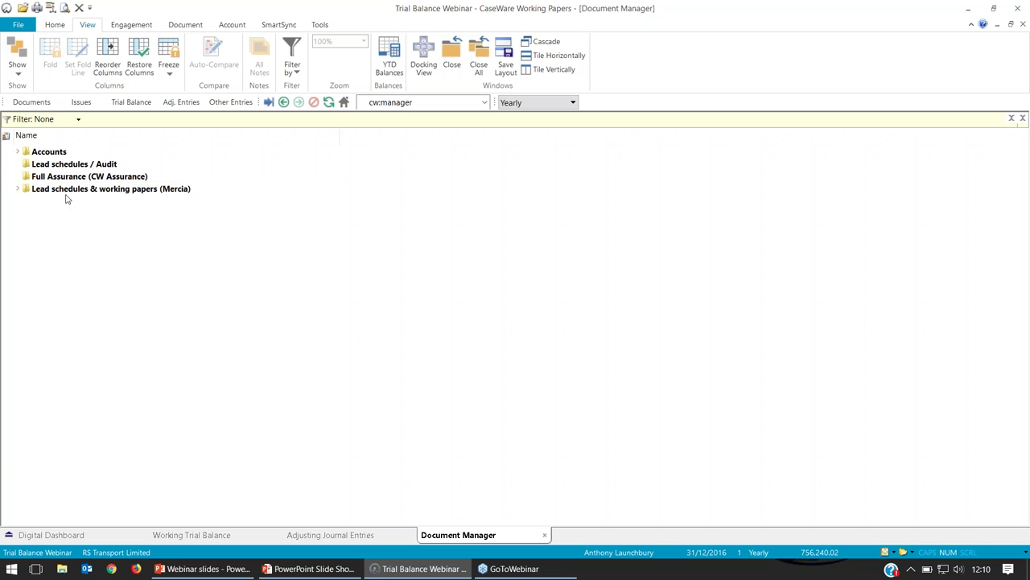
left_click(17, 190)
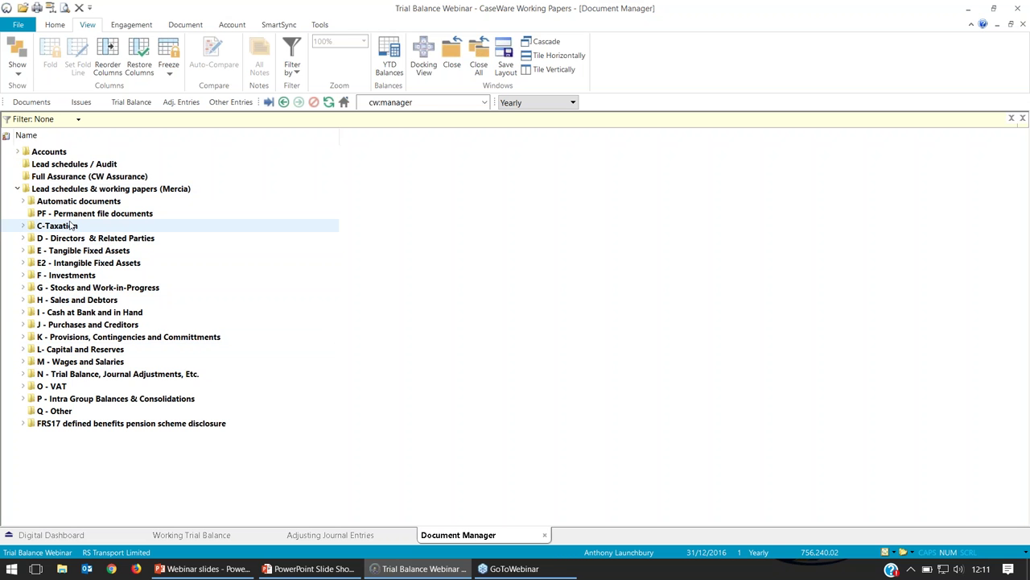
left_click(18, 189)
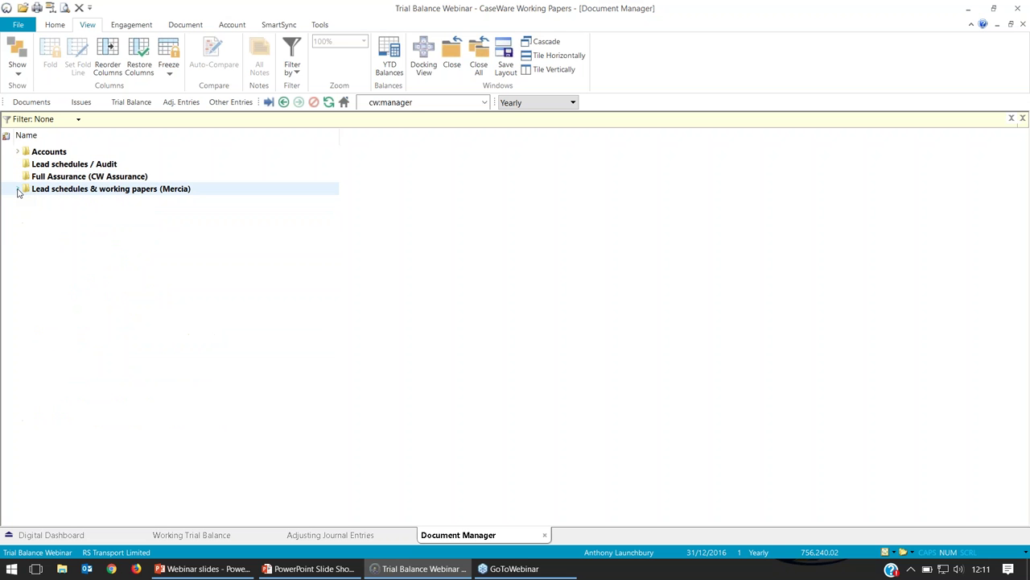
left_click(46, 227)
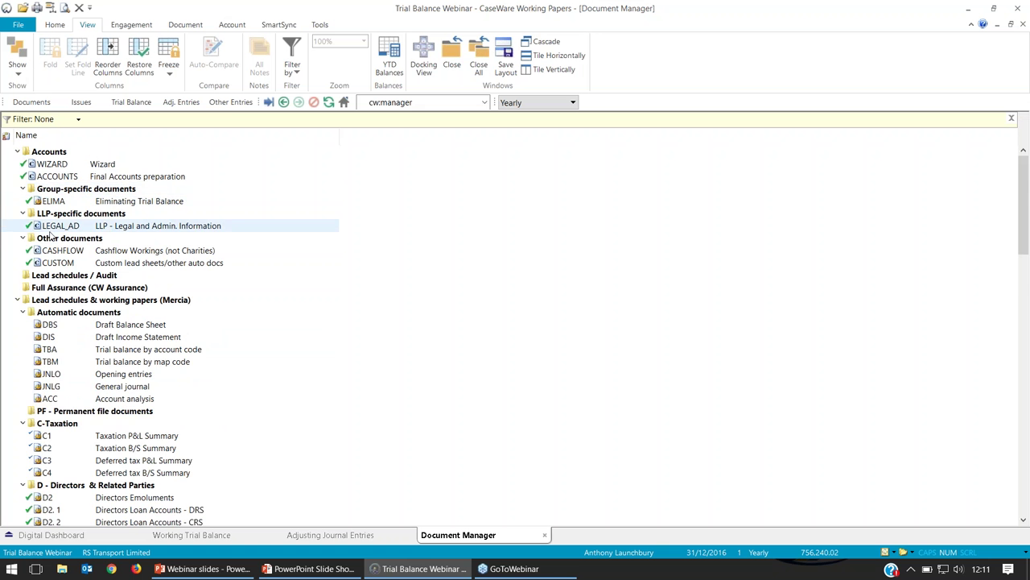
scroll(46, 230, "down", 4)
scroll(42, 236, "up", 4)
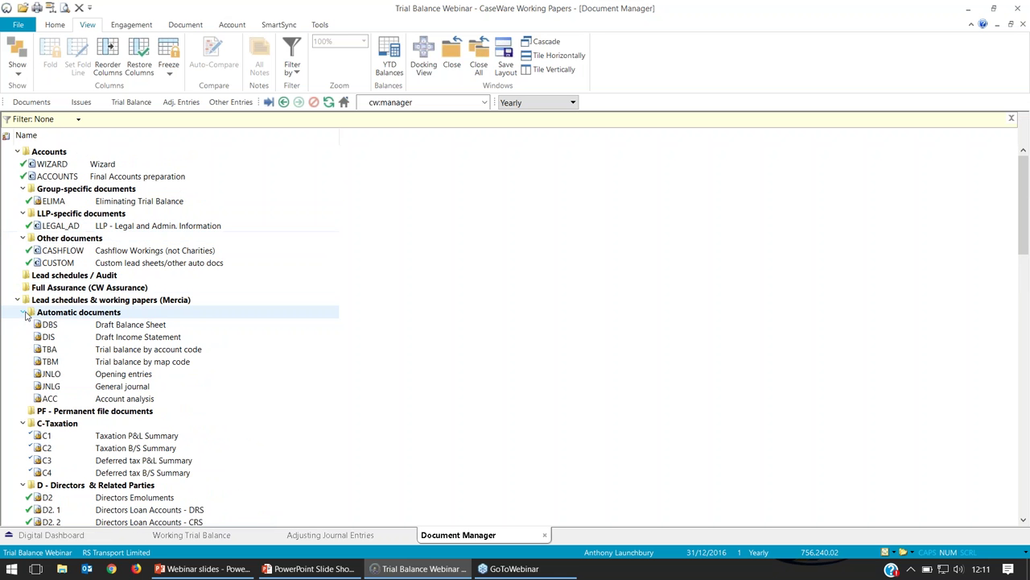
key("ctrl+f")
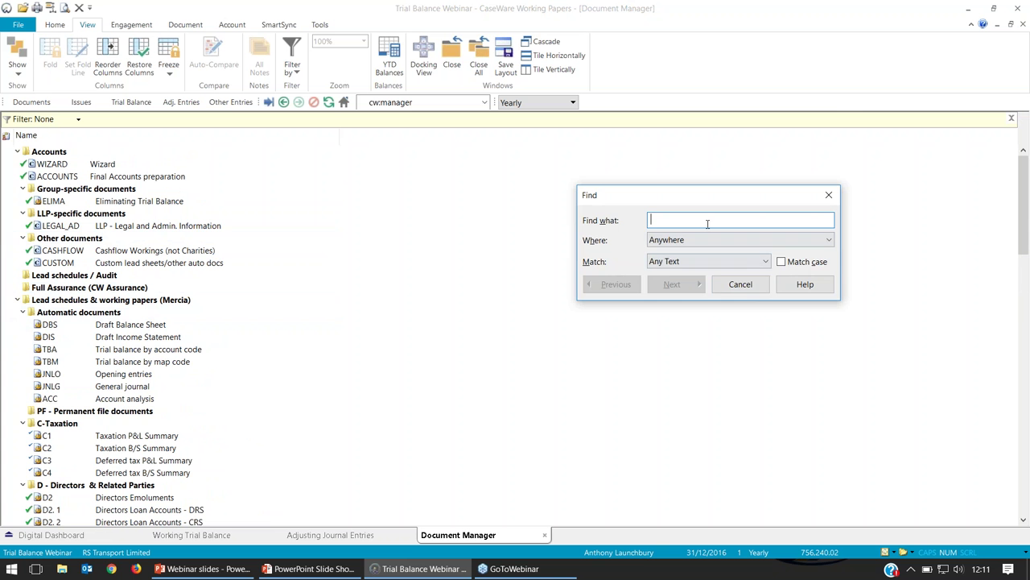
left_click(740, 283)
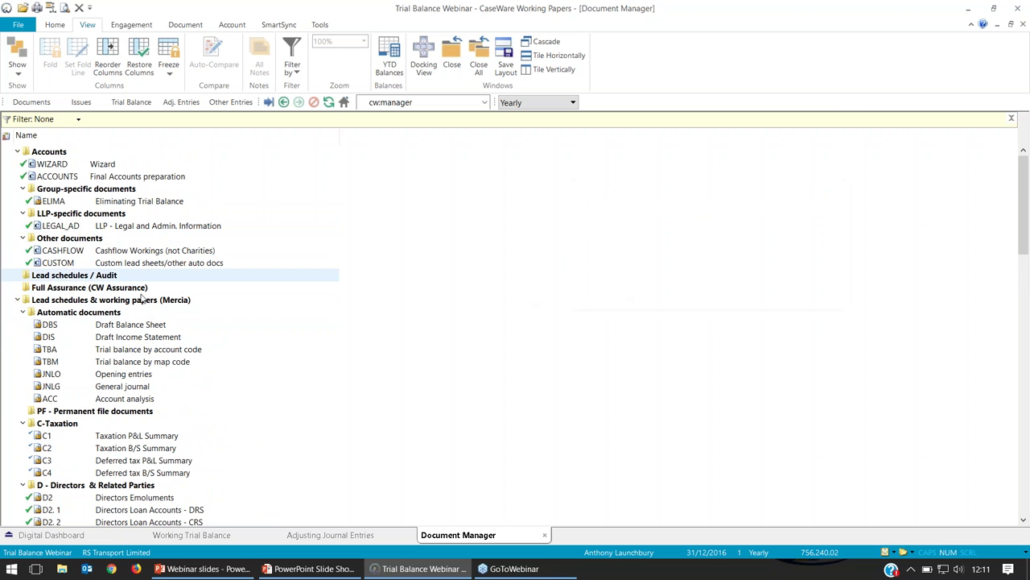
Step: Open the N3. 1 Adjusting journal entries document and go to the source entry of the Plant & Machinery depcn charge credit
scroll(84, 354, "down", 20)
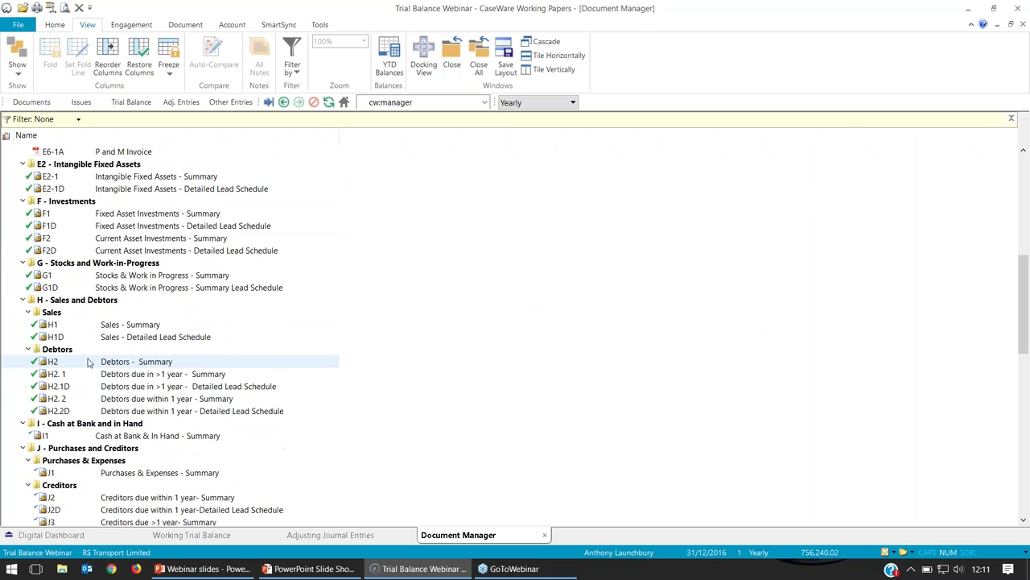
scroll(91, 360, "down", 10)
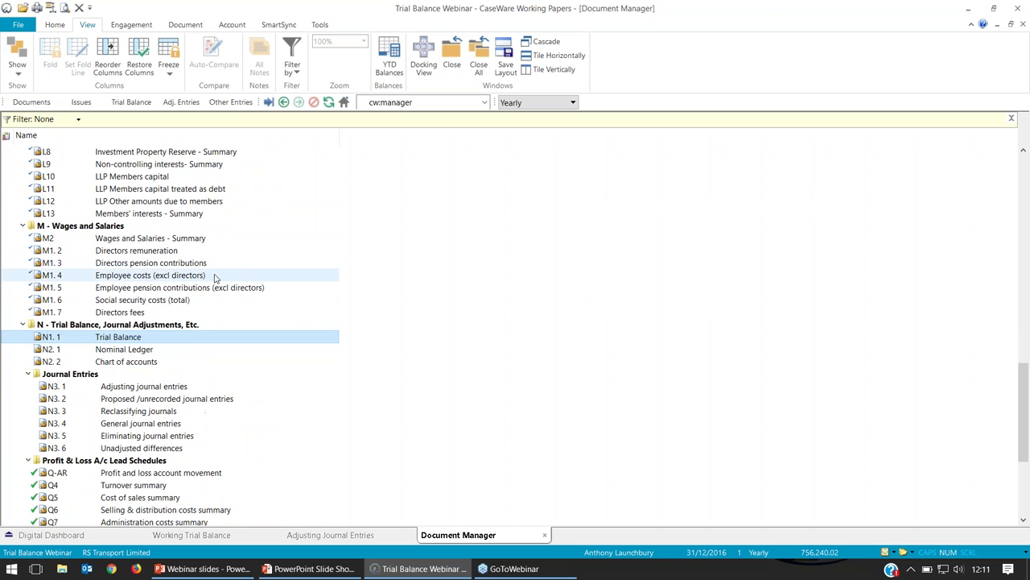
left_click(120, 392)
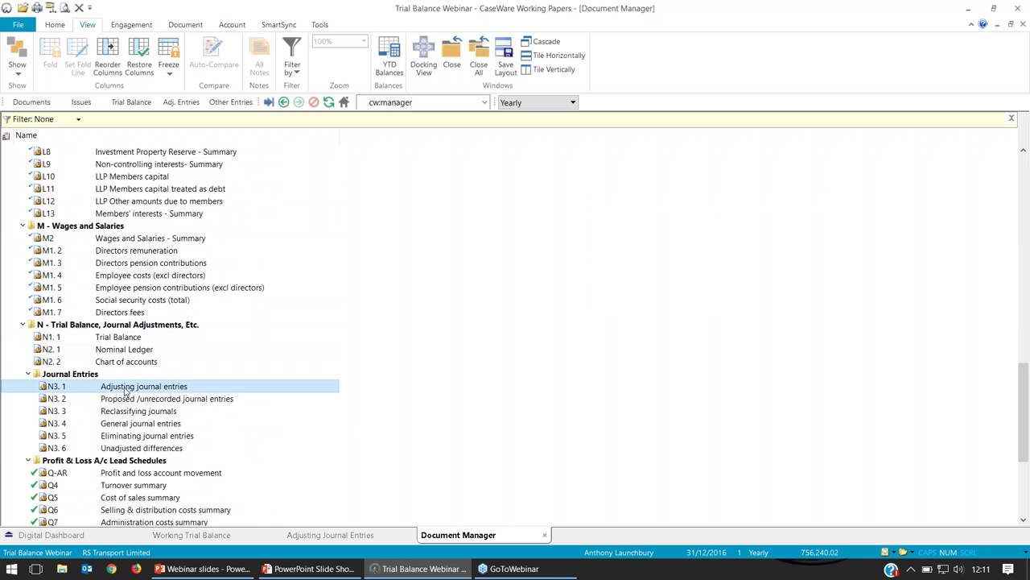
double_click(125, 390)
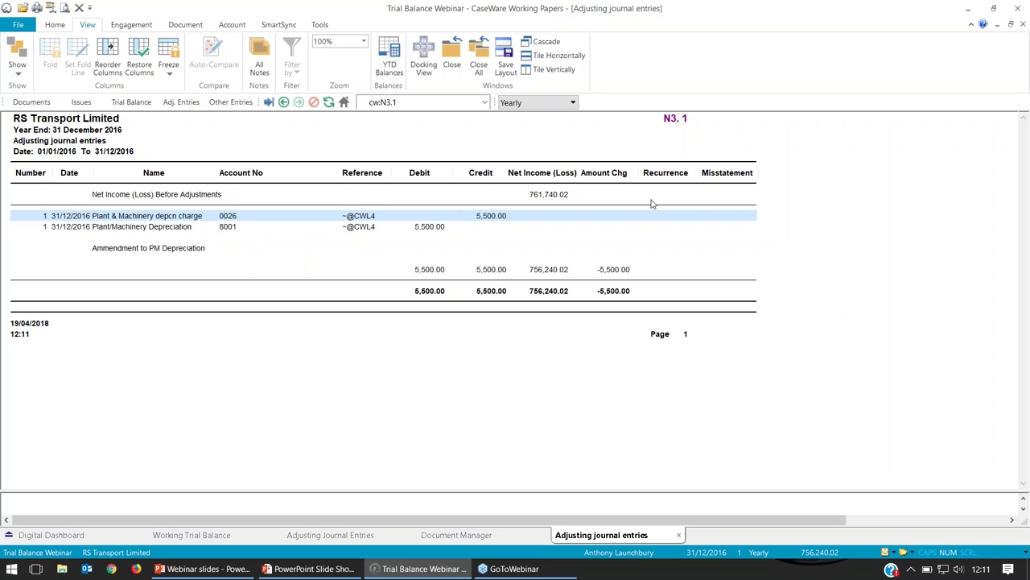
right_click(485, 217)
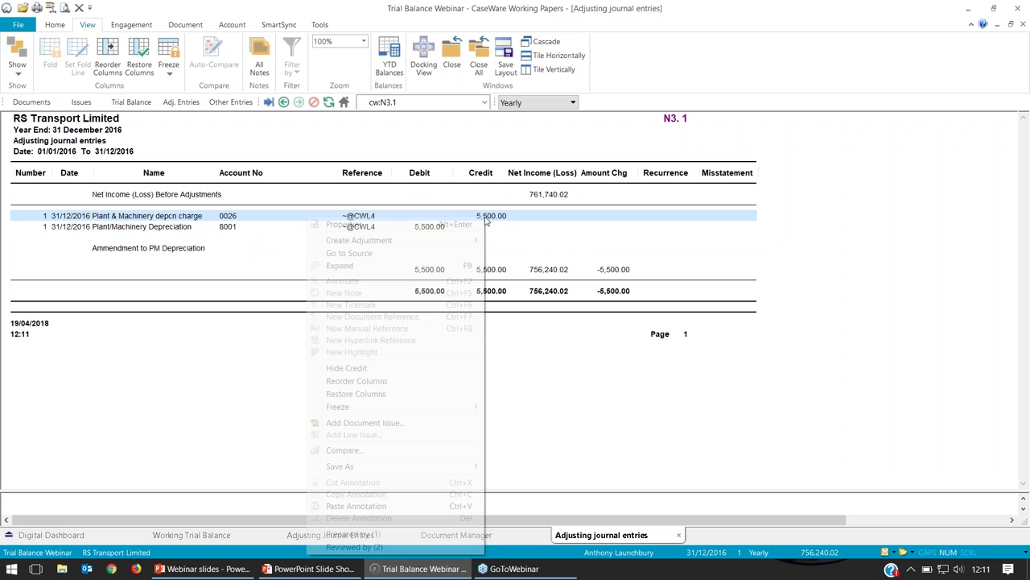
left_click(364, 257)
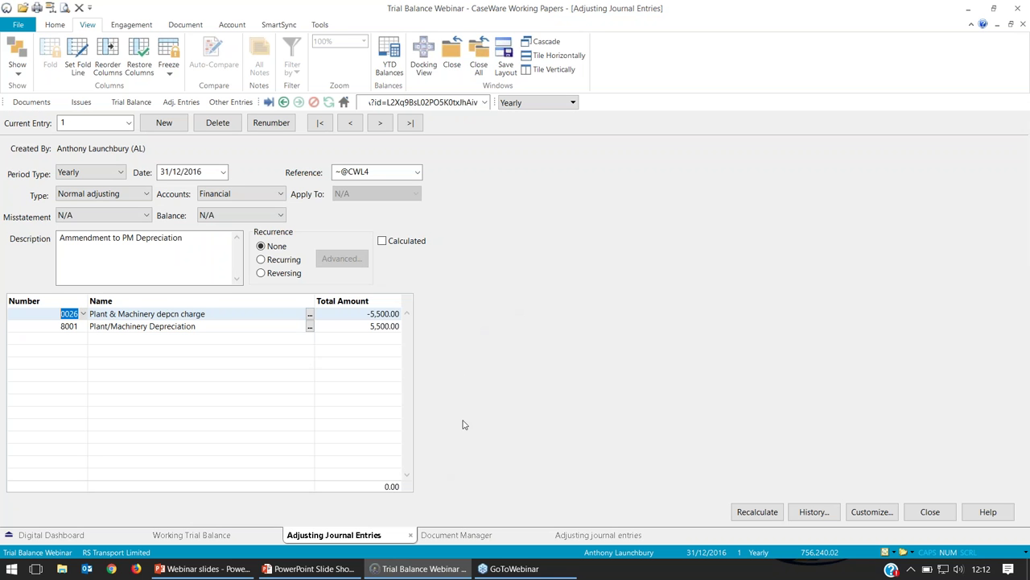
Step: Close the adjusting entry form and the N3. 1 Adjusting journal entries report, and return to the Working Trial Balance
left_click(410, 534)
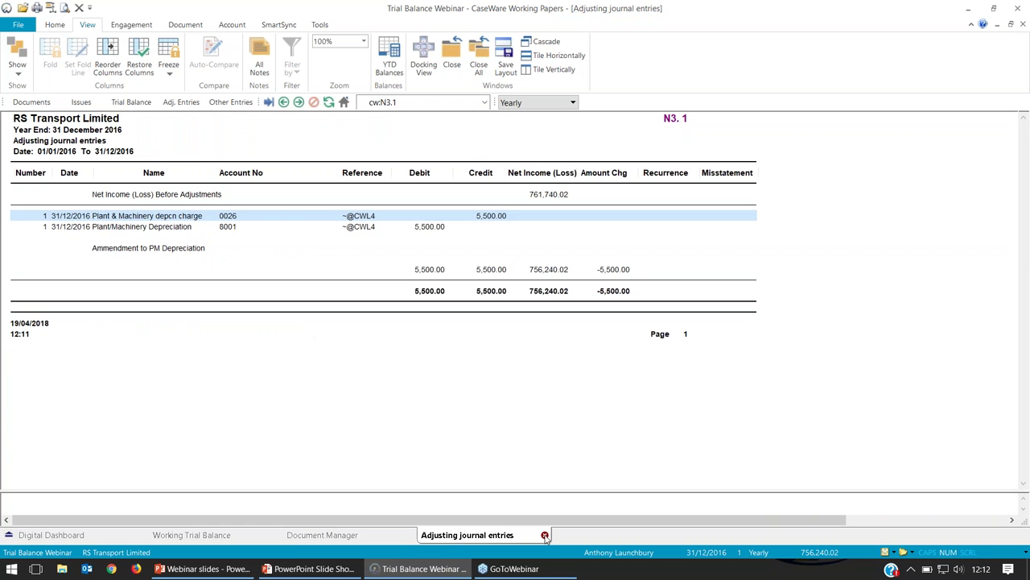
left_click(545, 536)
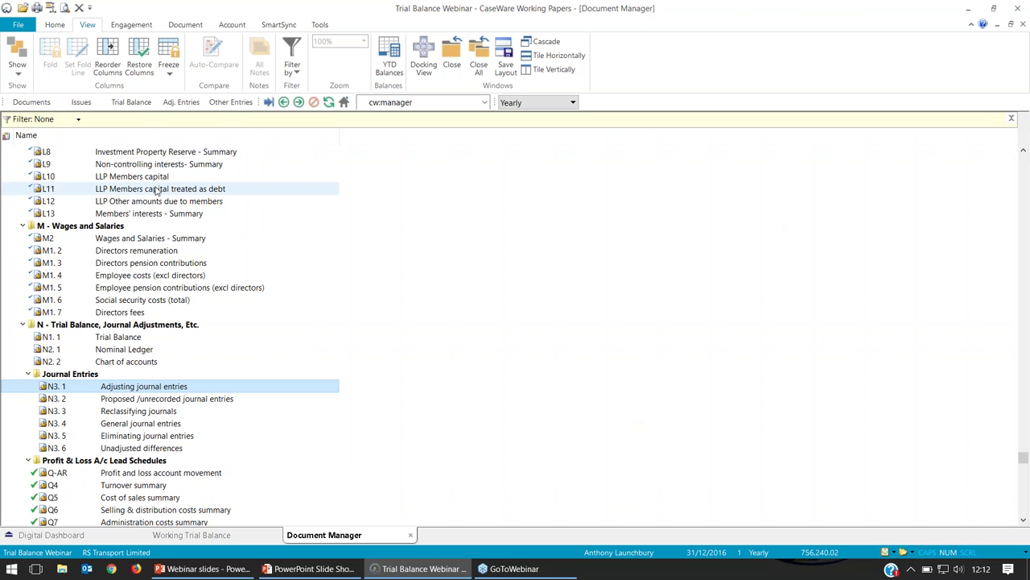
left_click(133, 104)
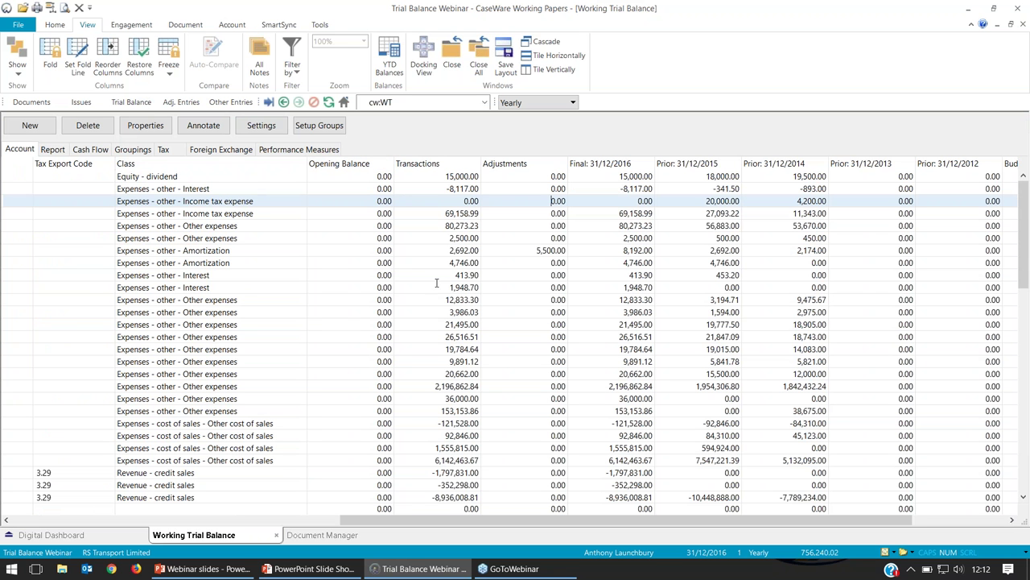
left_click(552, 200)
scroll(394, 524, "left", 5)
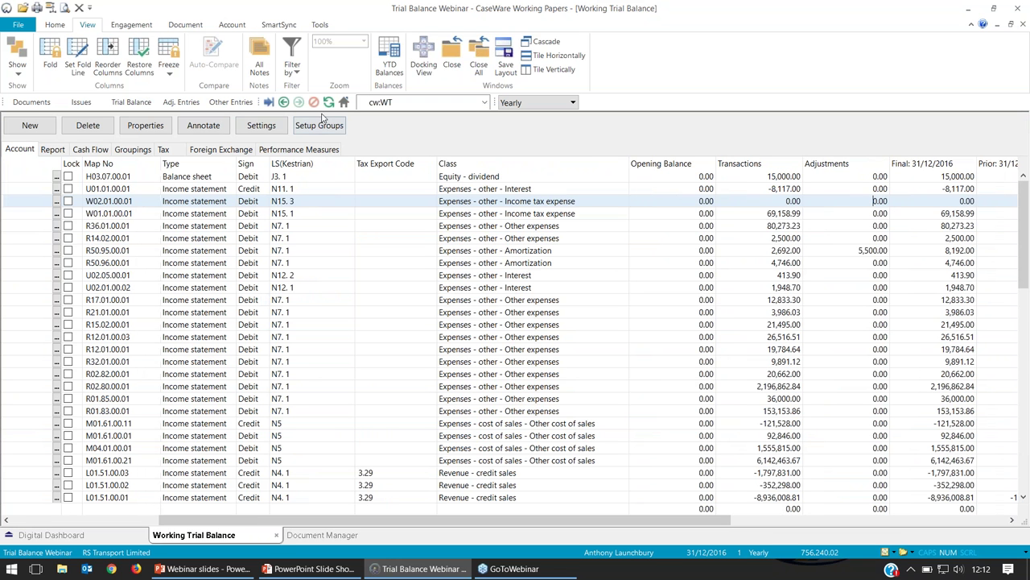
Step: Change the table colour scheme to Subtle in the general program options, keeping grid lines shown
left_click(319, 25)
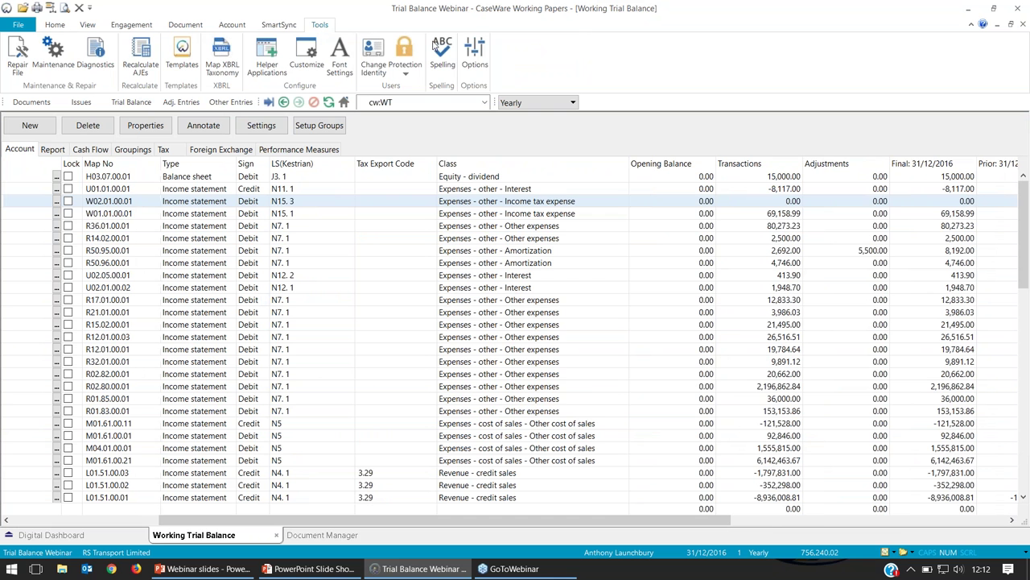
left_click(479, 58)
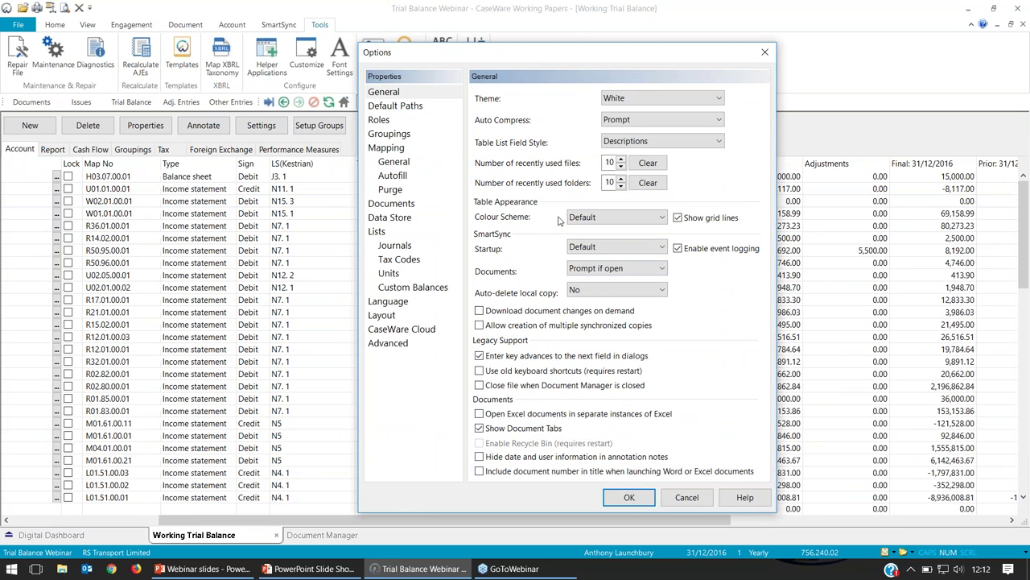
left_click(632, 223)
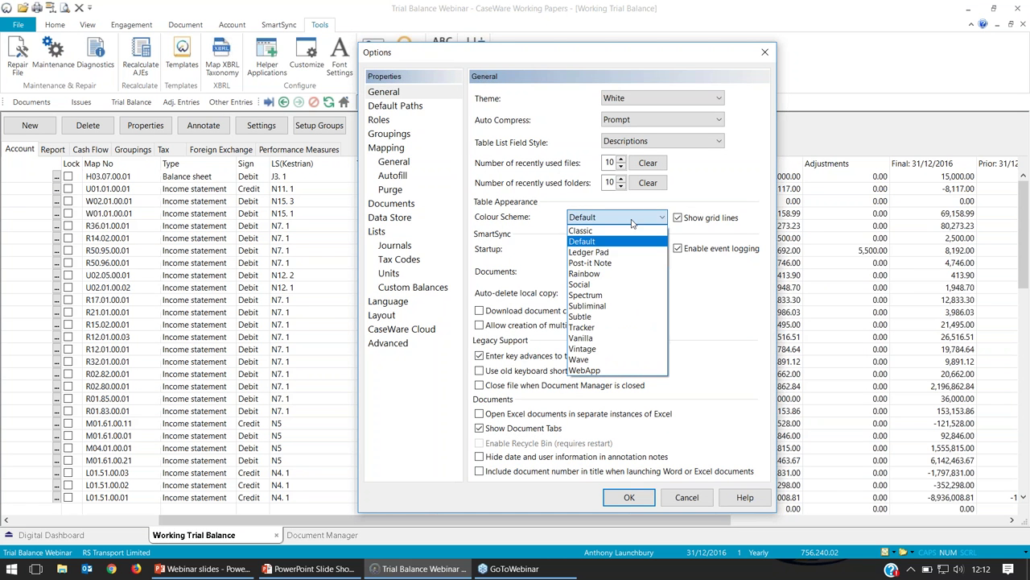
left_click(596, 318)
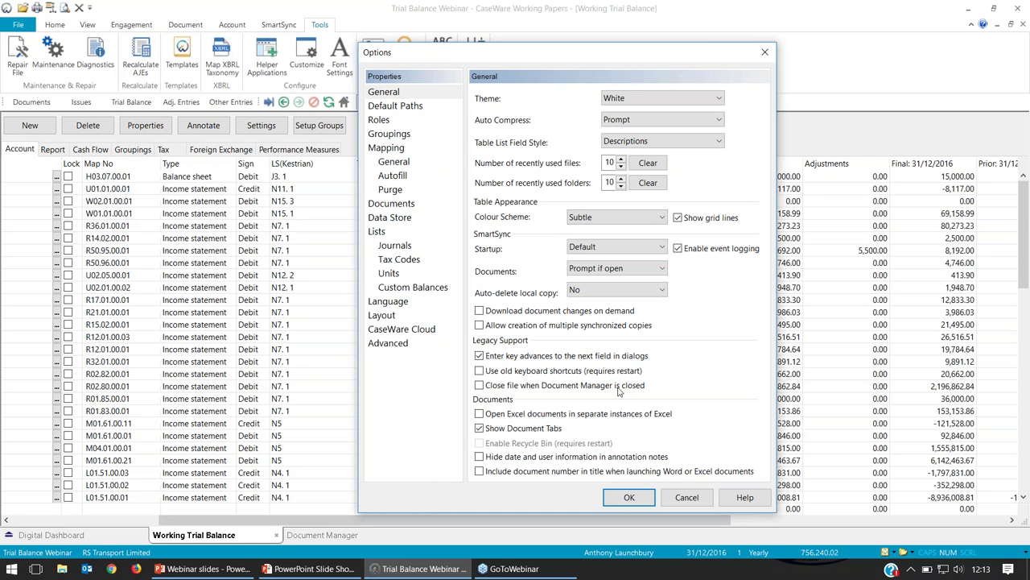
left_click(629, 496)
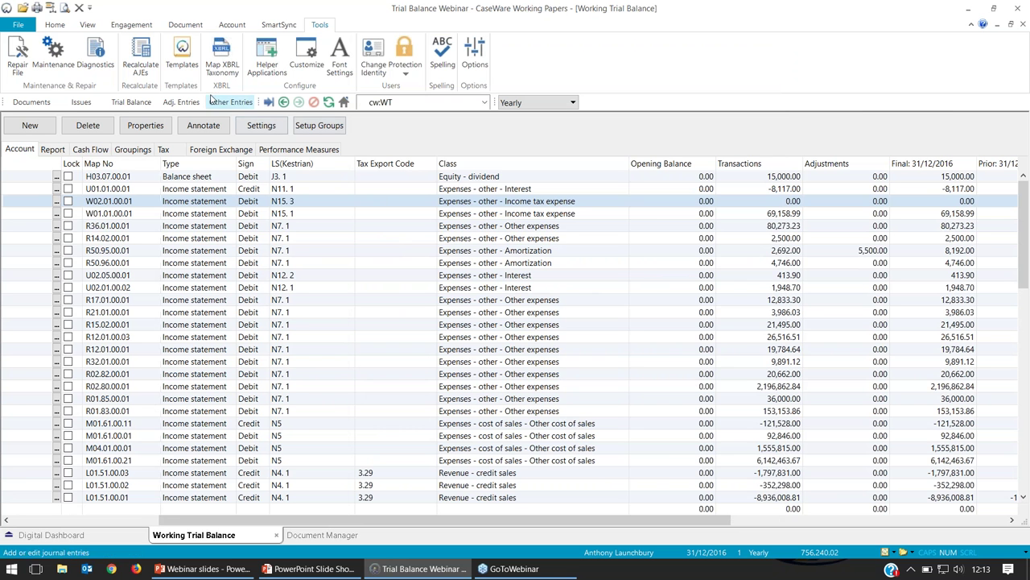
Step: View the table appearance in the Adjusting Journal Entries and Other Journal Entries forms, and close both
left_click(180, 103)
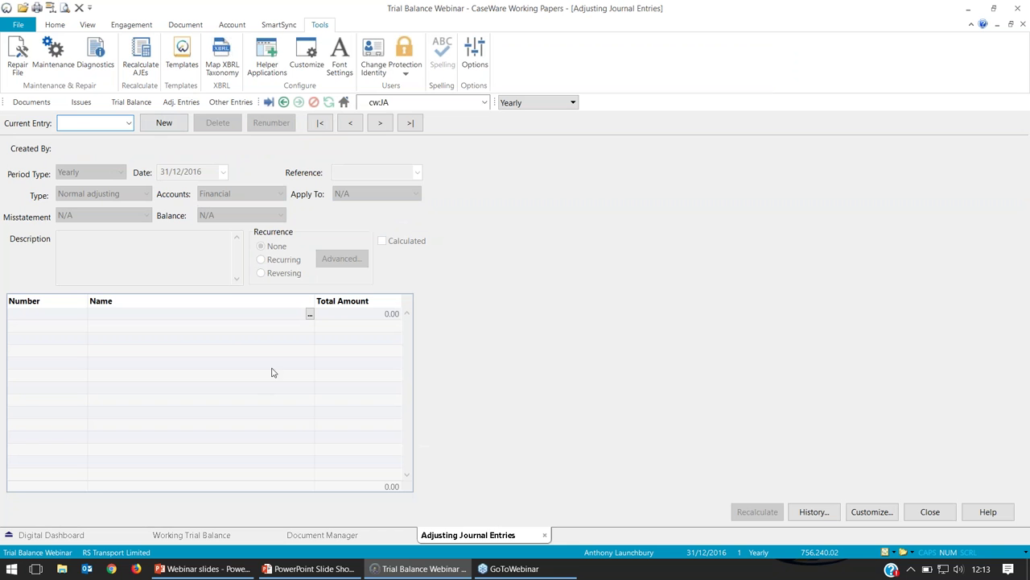
left_click(229, 101)
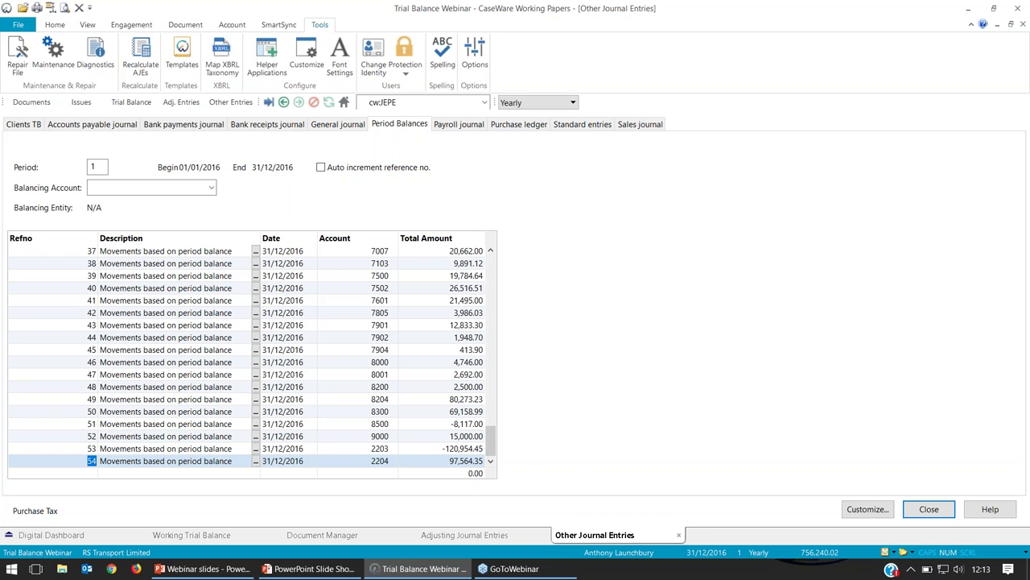
left_click(678, 536)
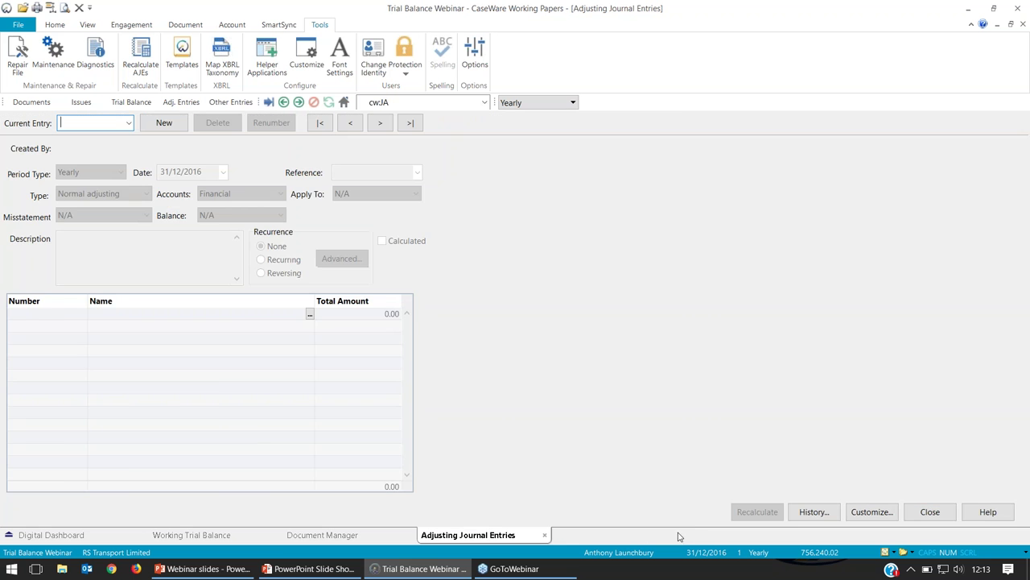
left_click(544, 535)
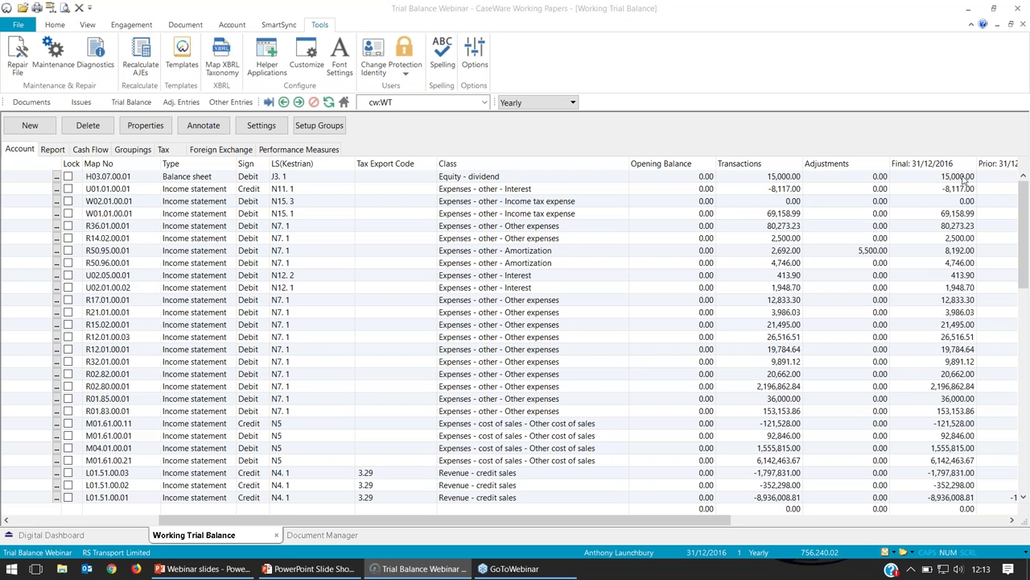
Step: Return to the Document Manager and look at the column options of its document list
key("alt+Tab")
left_click(32, 102)
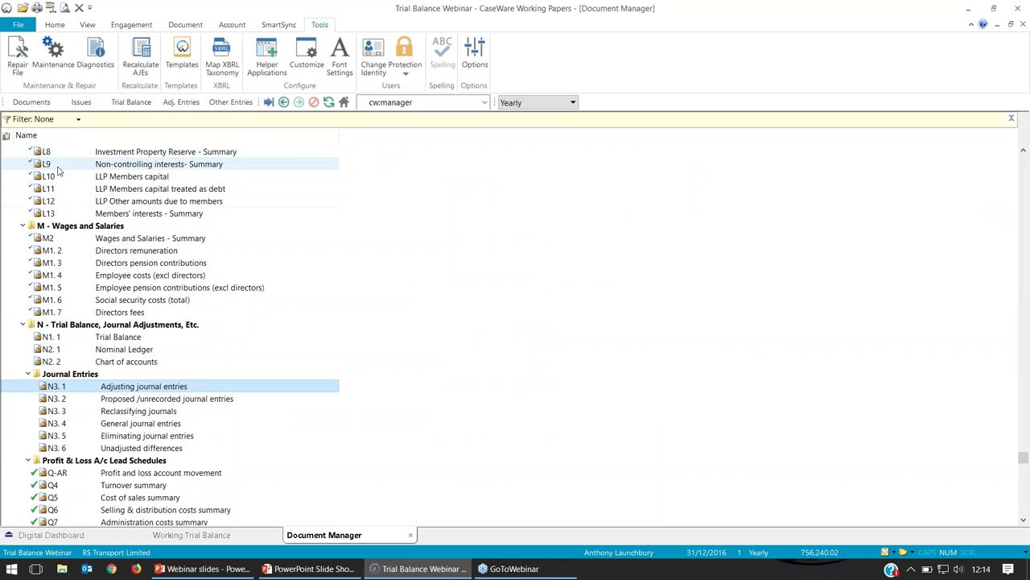
scroll(58, 167, "up", 2)
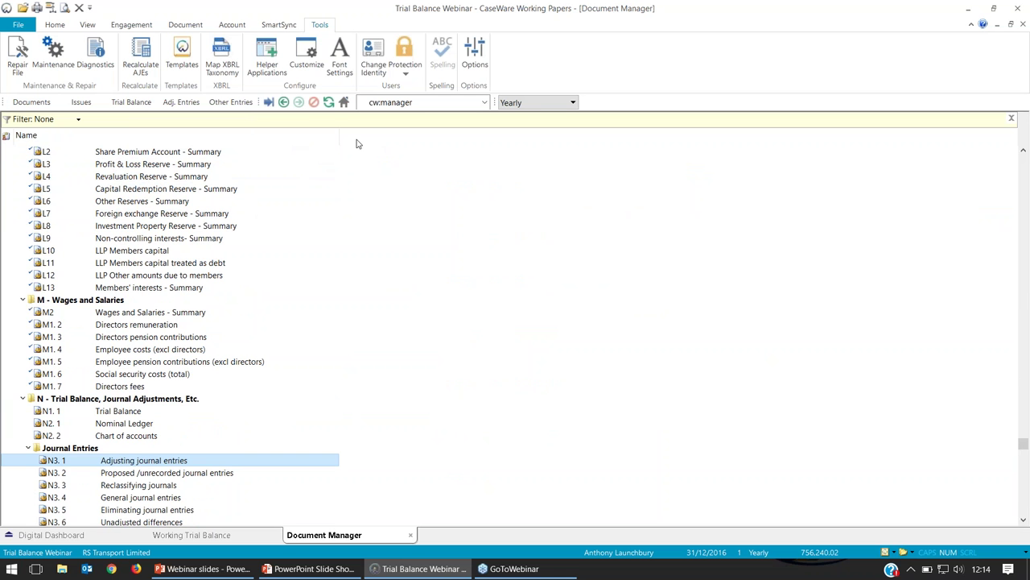
right_click(255, 141)
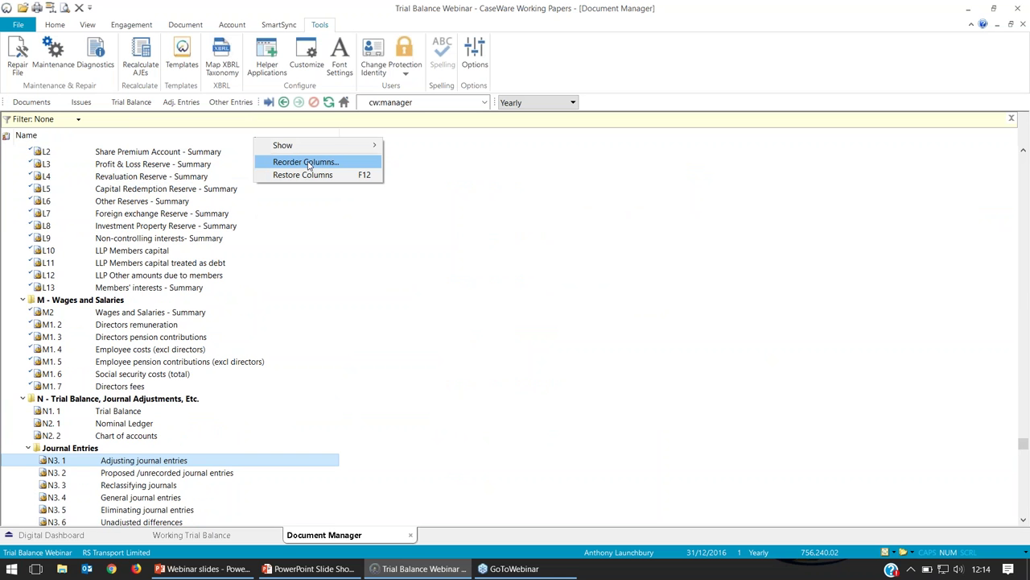
left_click(195, 144)
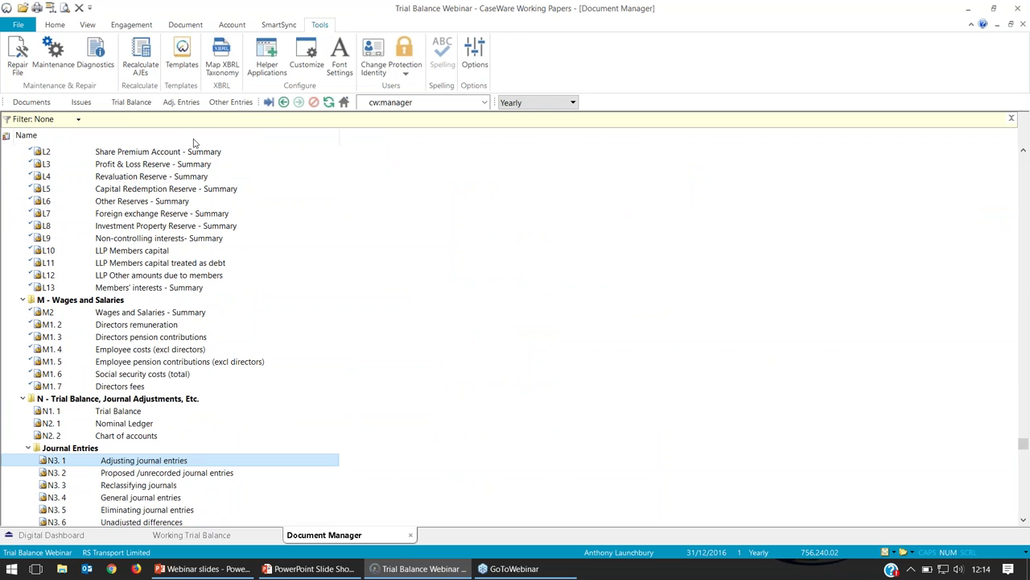
Step: Add the hidden Prepared by and Reviewed by columns to the Document Manager's active columns, after Name
left_click(87, 25)
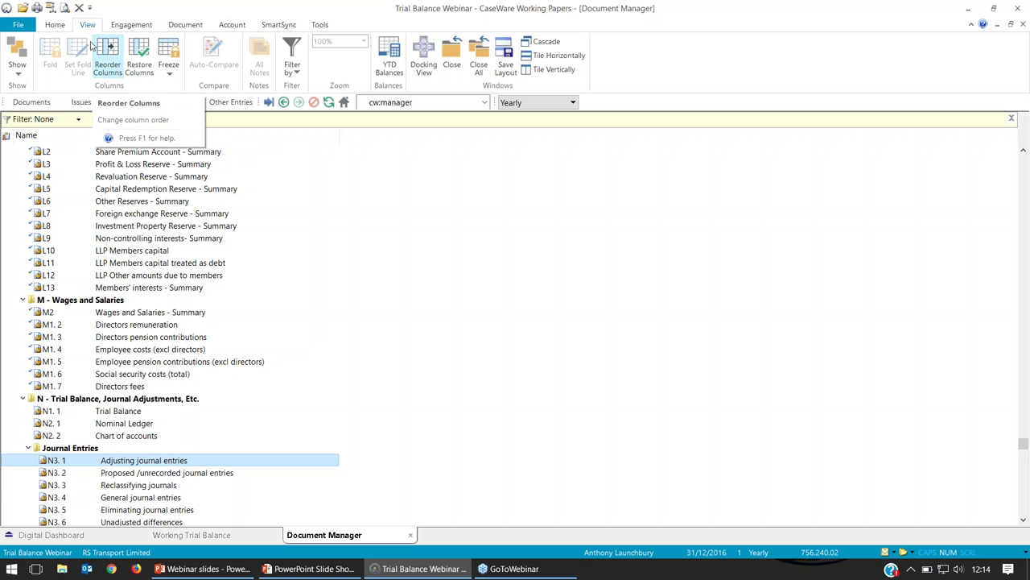
left_click(111, 66)
left_click(111, 67)
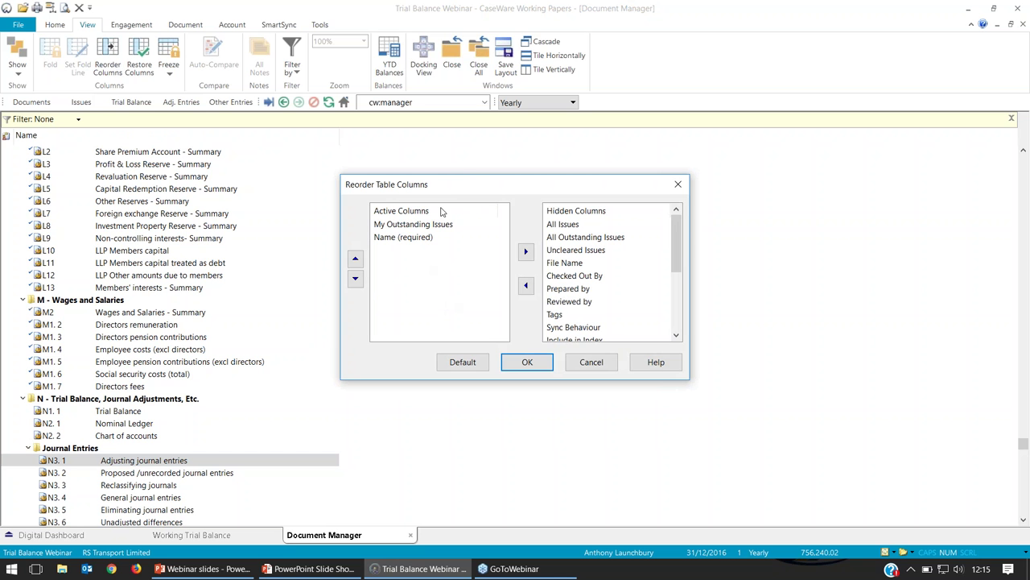
left_click_drag(444, 189, 556, 201)
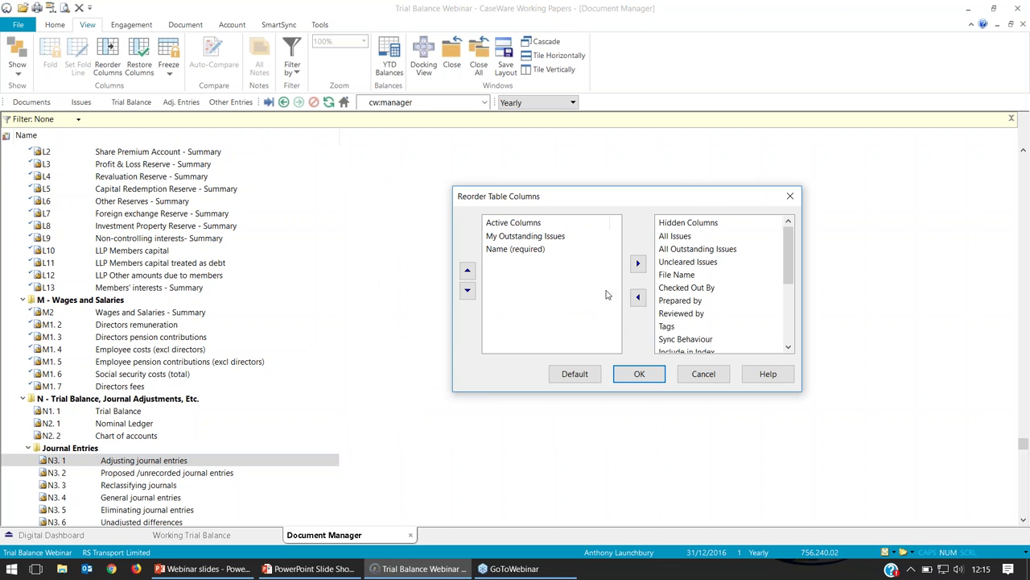
left_click(684, 302)
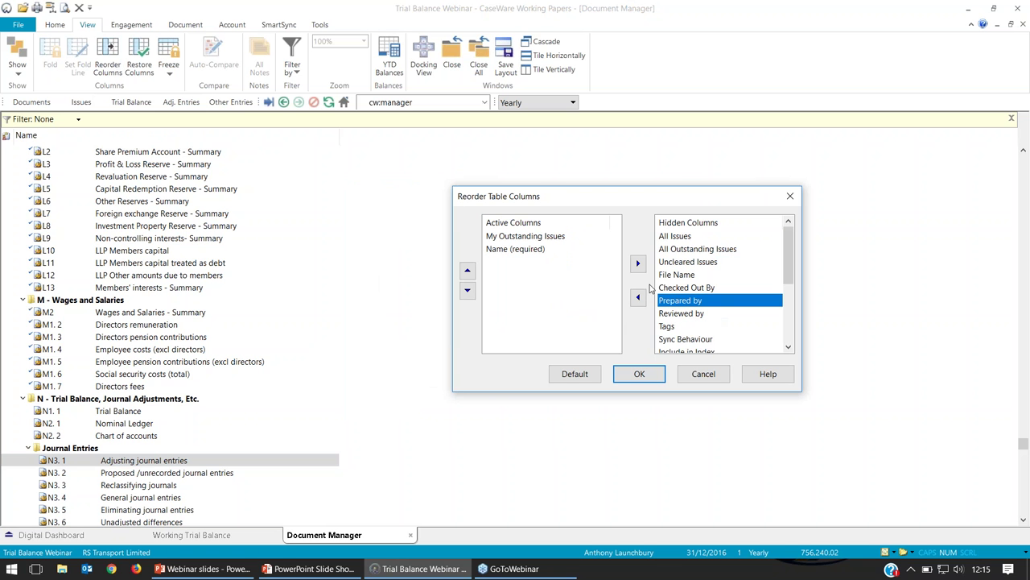
left_click_drag(697, 306, 562, 295)
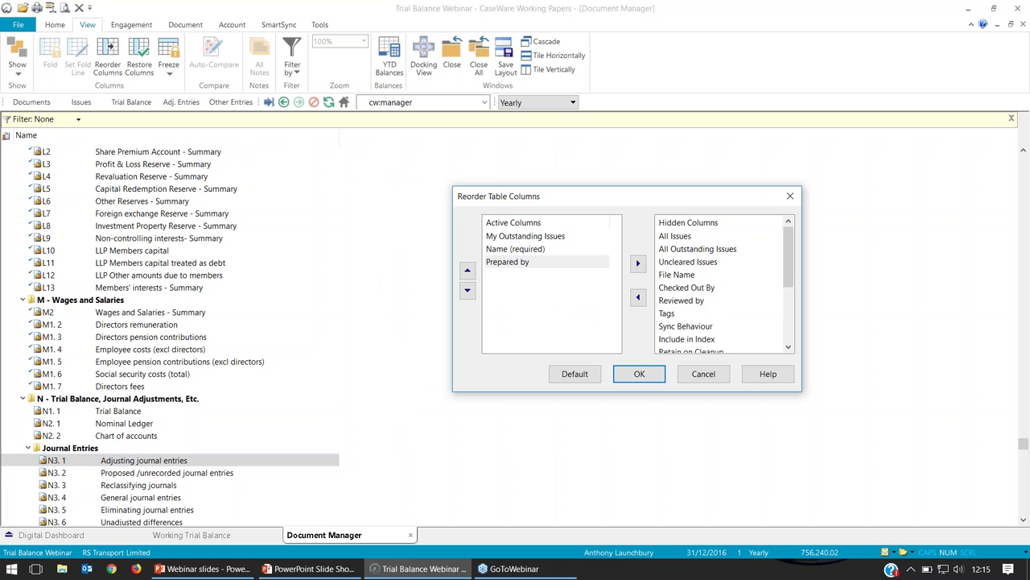
left_click(700, 303)
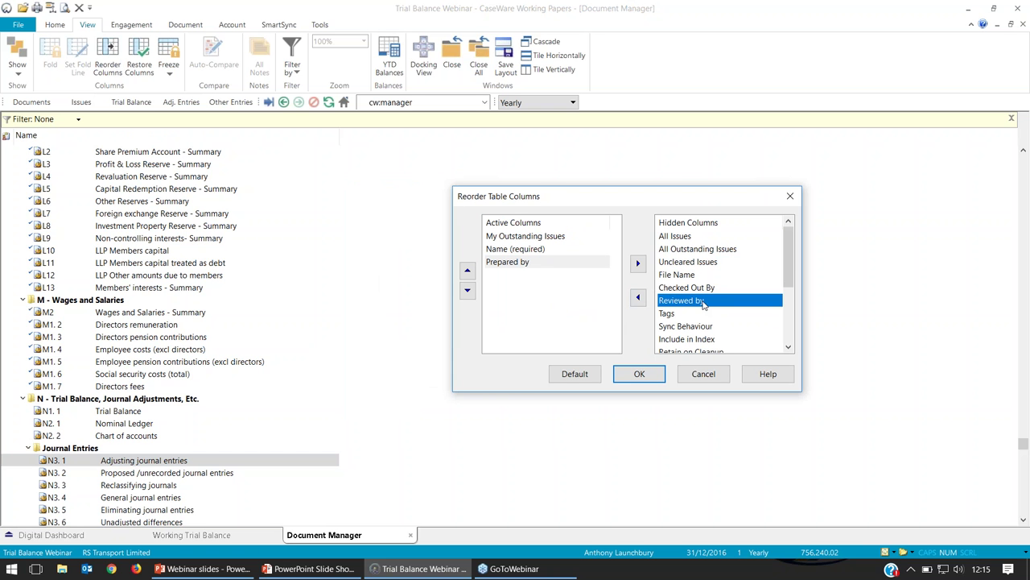
left_click(638, 299)
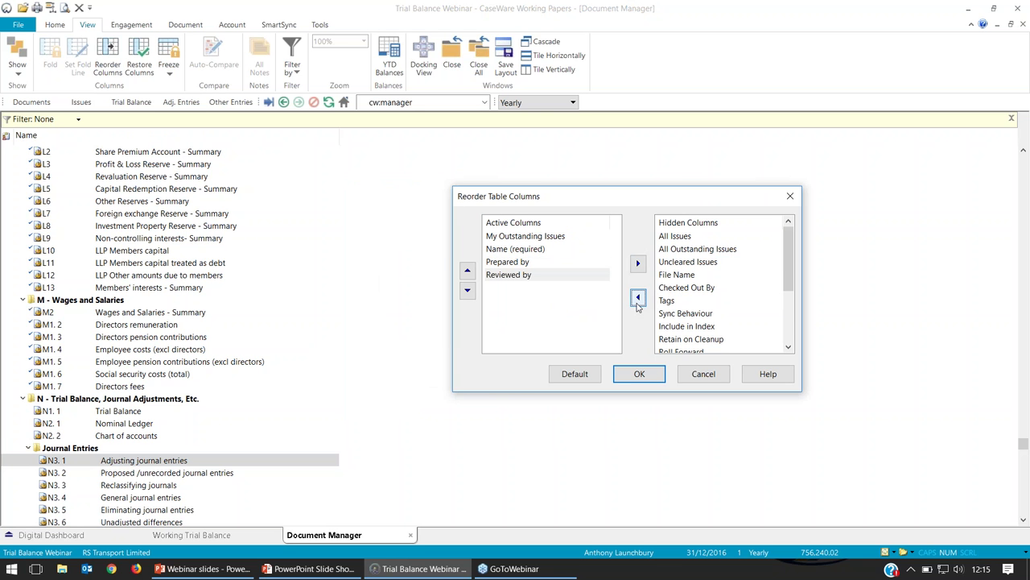
left_click(639, 374)
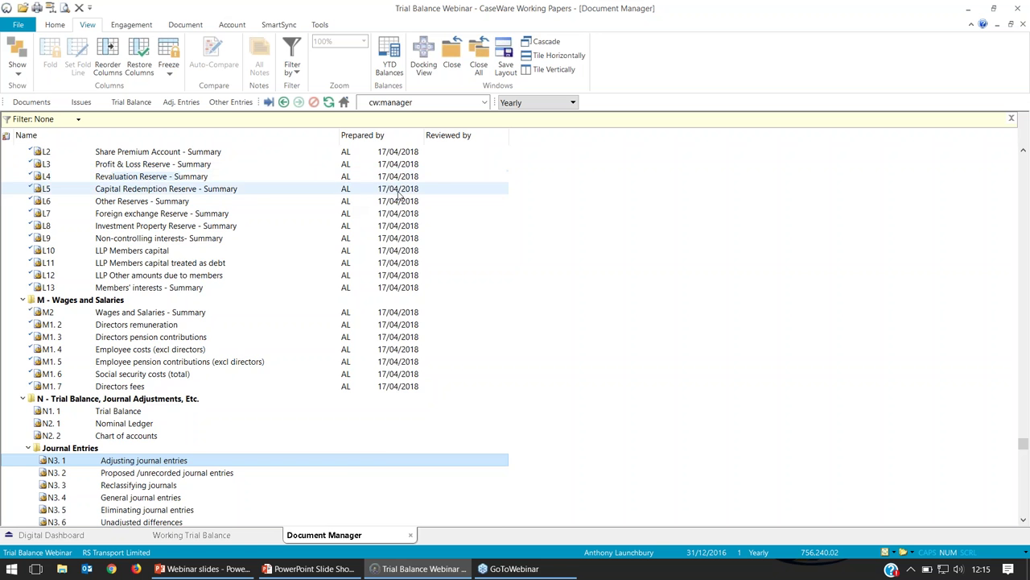
Step: Examine the preparer and reviewer sign-offs from the Profit & Loss A/c Lead Schedules up to the Wages and Salaries documents
scroll(405, 203, "down", 9)
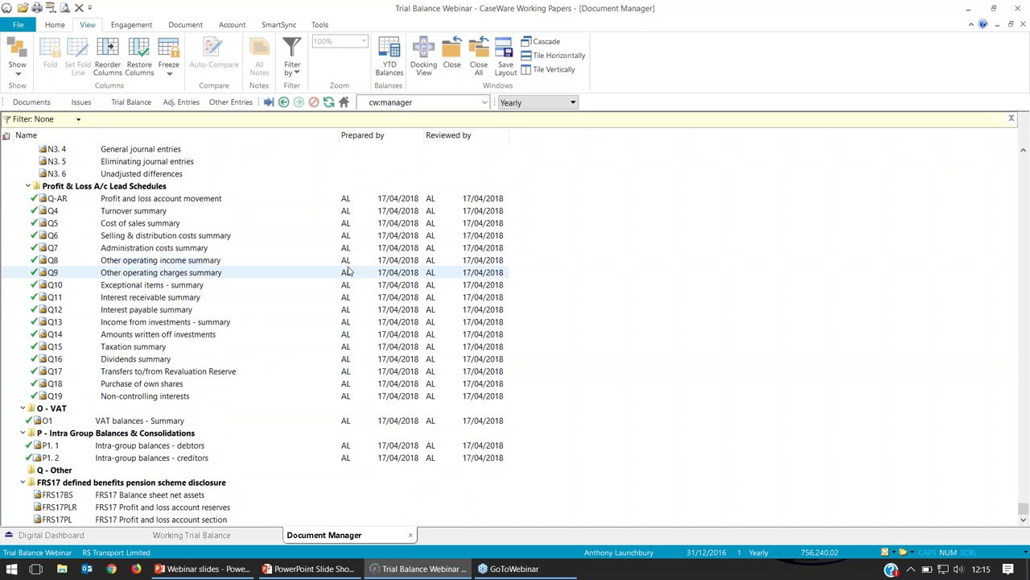
scroll(347, 273, "up", 1)
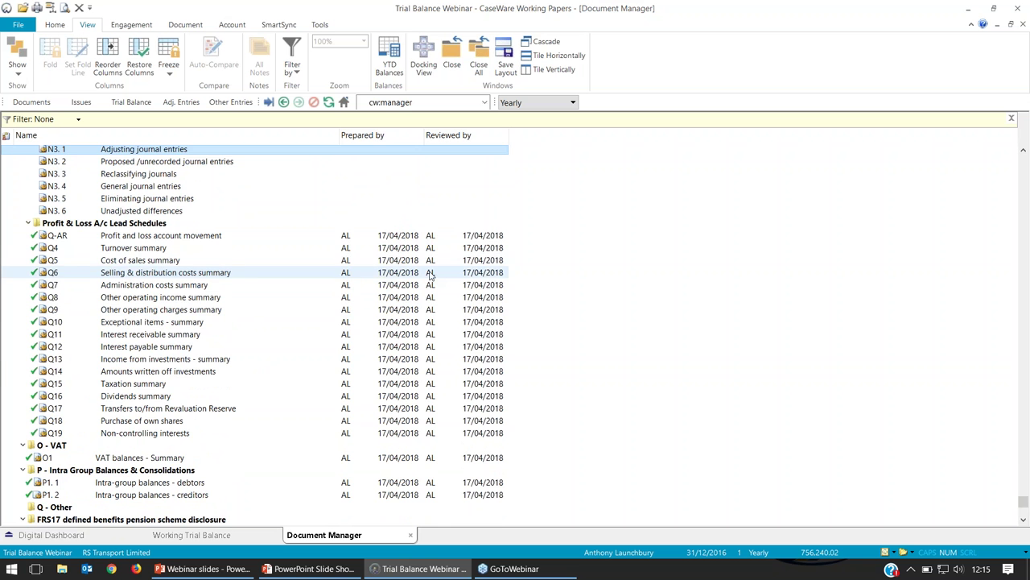
scroll(431, 277, "up", 3)
scroll(430, 277, "up", 3)
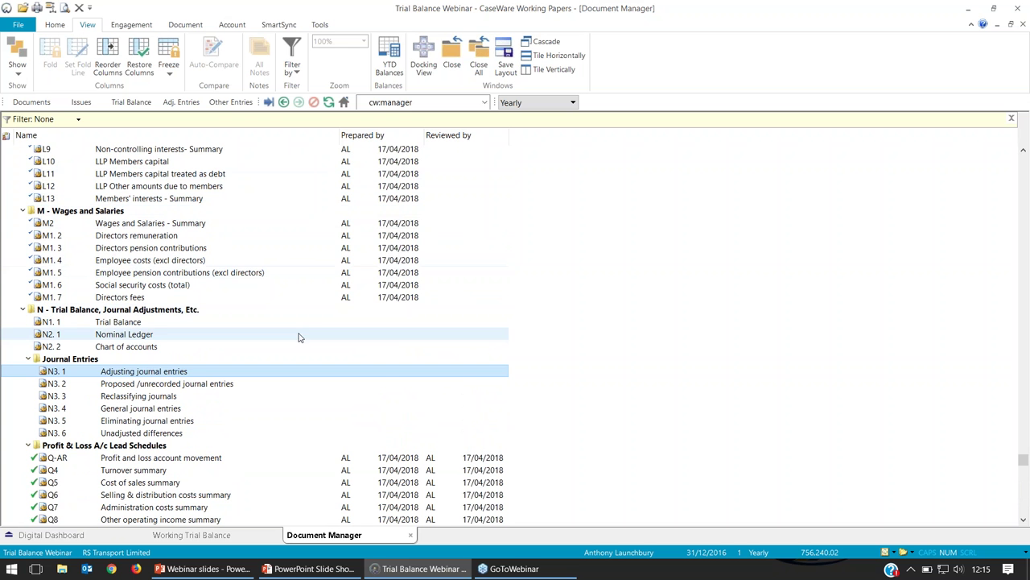
Step: Return to the Working Trial Balance and look across its columns from the account details to the prior-year balances
left_click(129, 102)
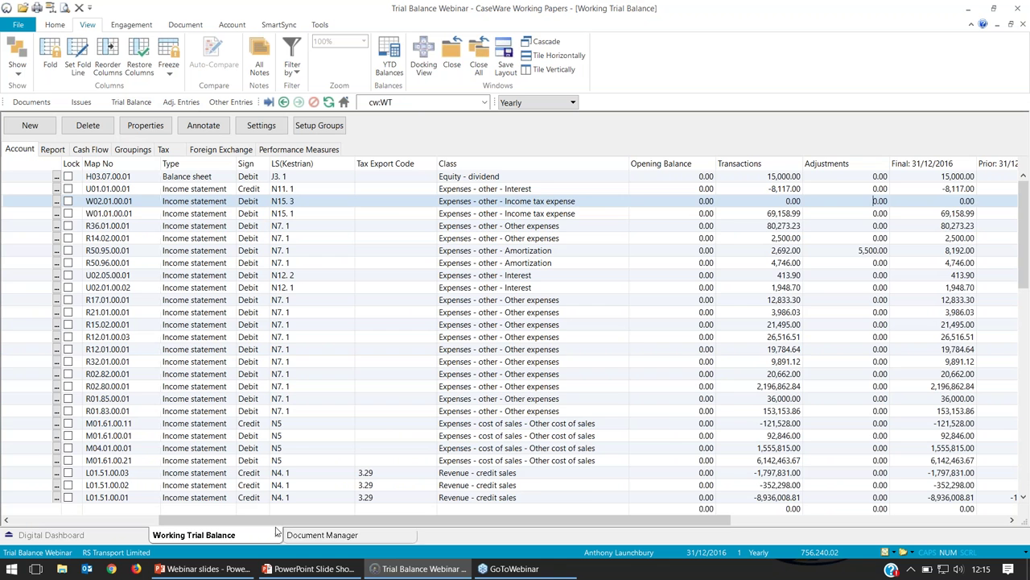
left_click_drag(265, 521, 109, 528)
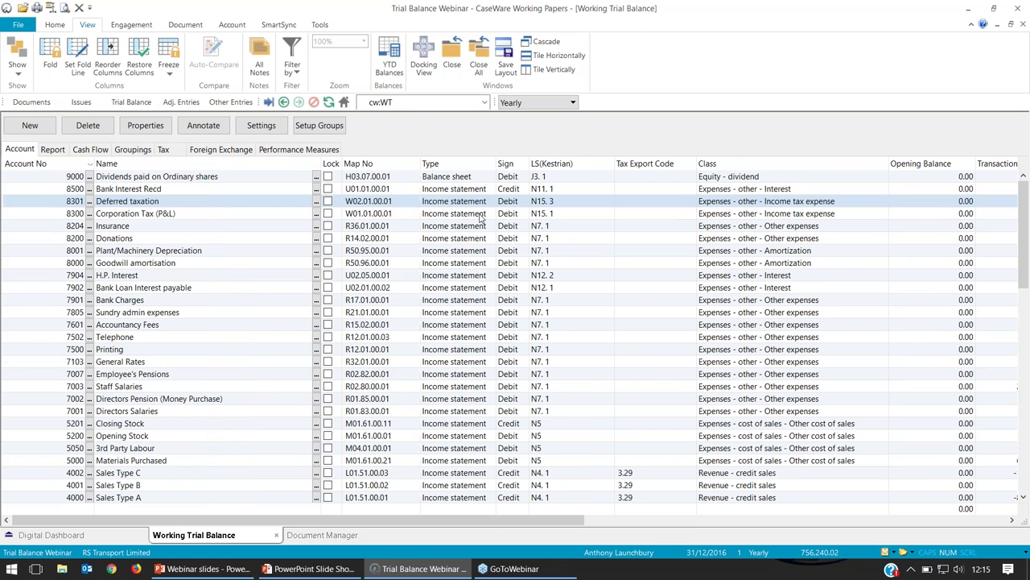
left_click_drag(504, 522, 641, 520)
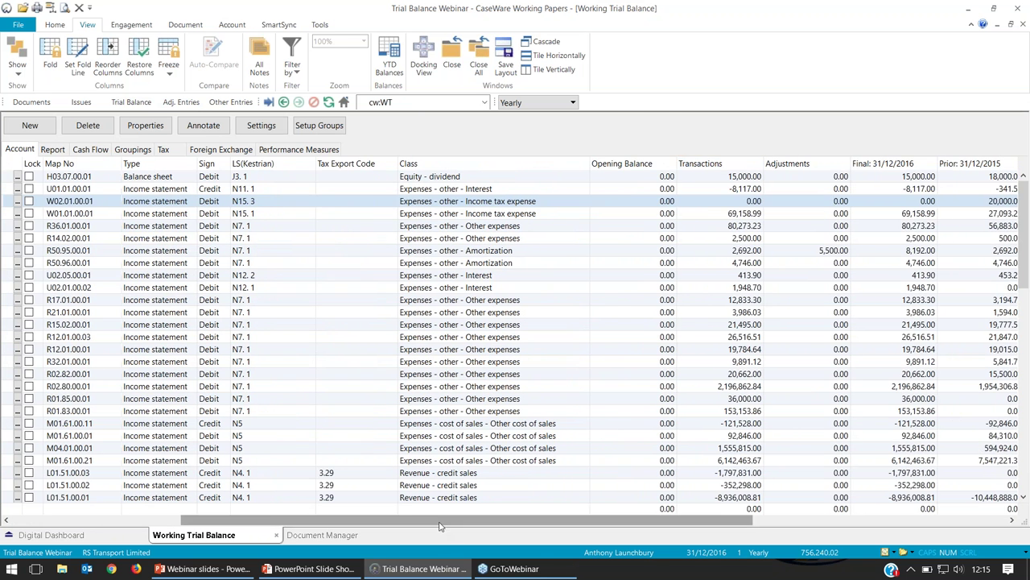
left_click_drag(440, 522, 302, 521)
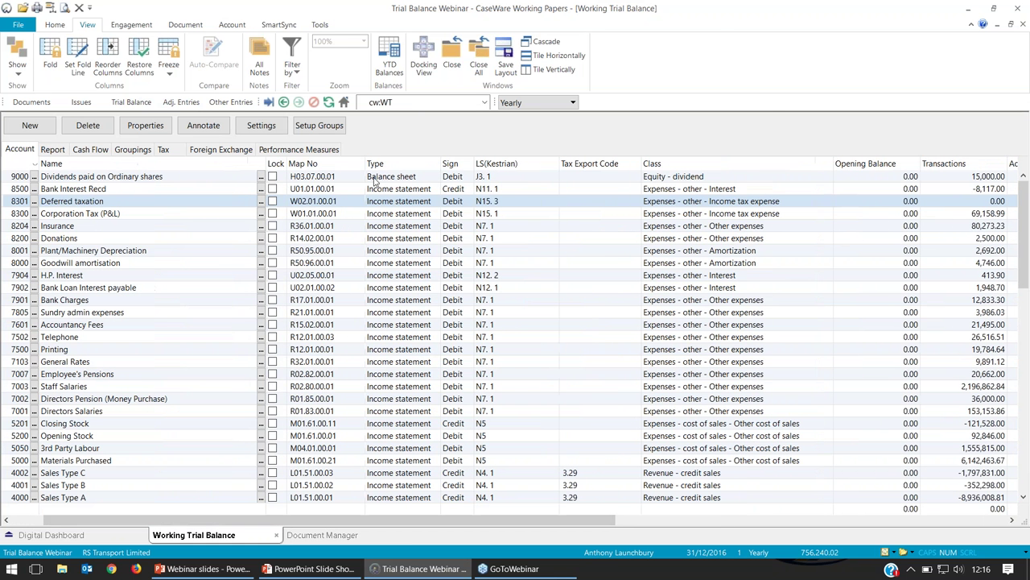
Step: Hide the Lock column of the Working Trial Balance by moving it from the active to the hidden columns
right_click(324, 171)
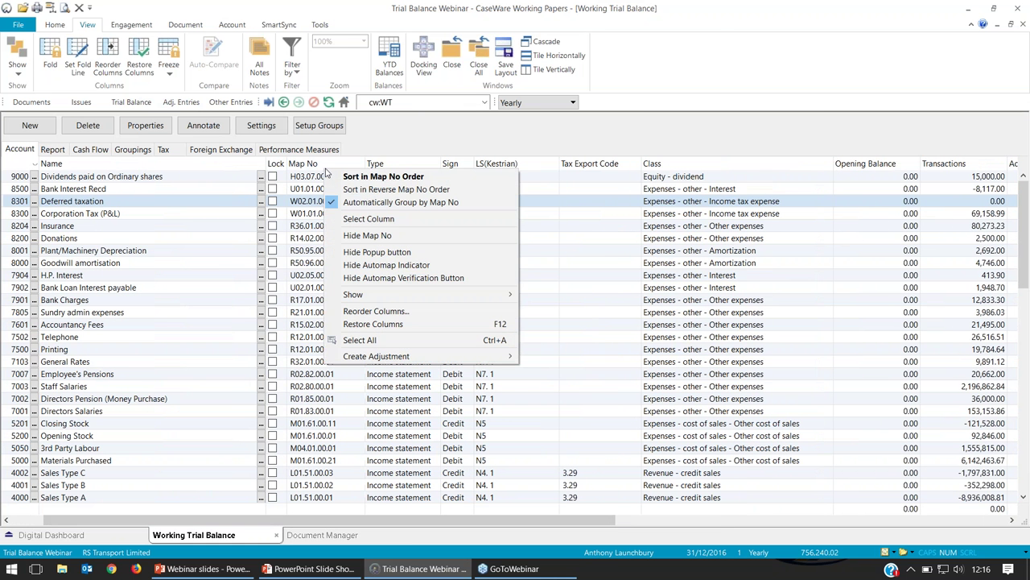
left_click(406, 313)
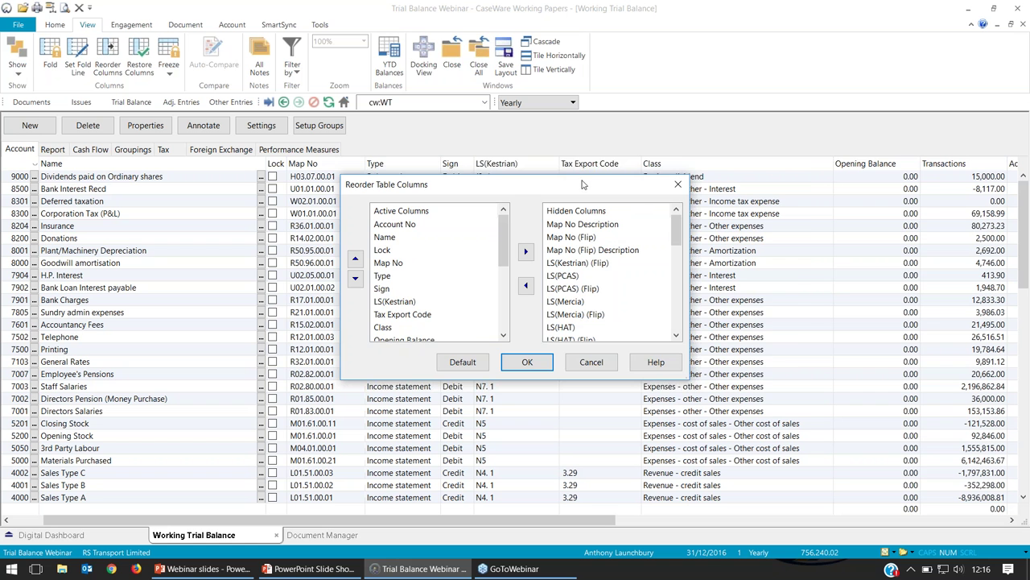
left_click_drag(585, 184, 698, 165)
mouse_move(617, 214)
left_mouse_down()
mouse_move(622, 274)
mouse_move(623, 223)
left_mouse_up()
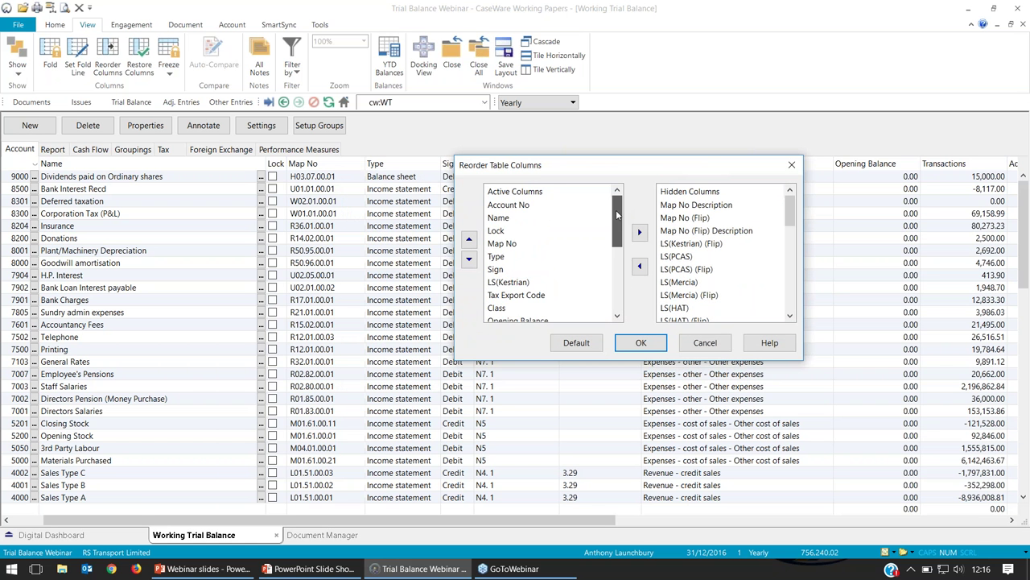
left_click(508, 233)
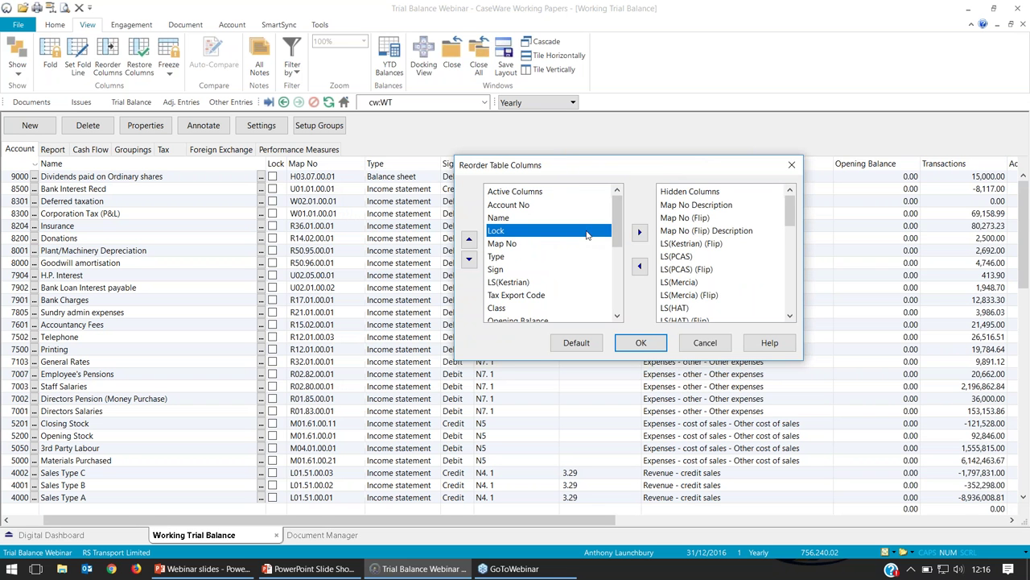
left_click(639, 233)
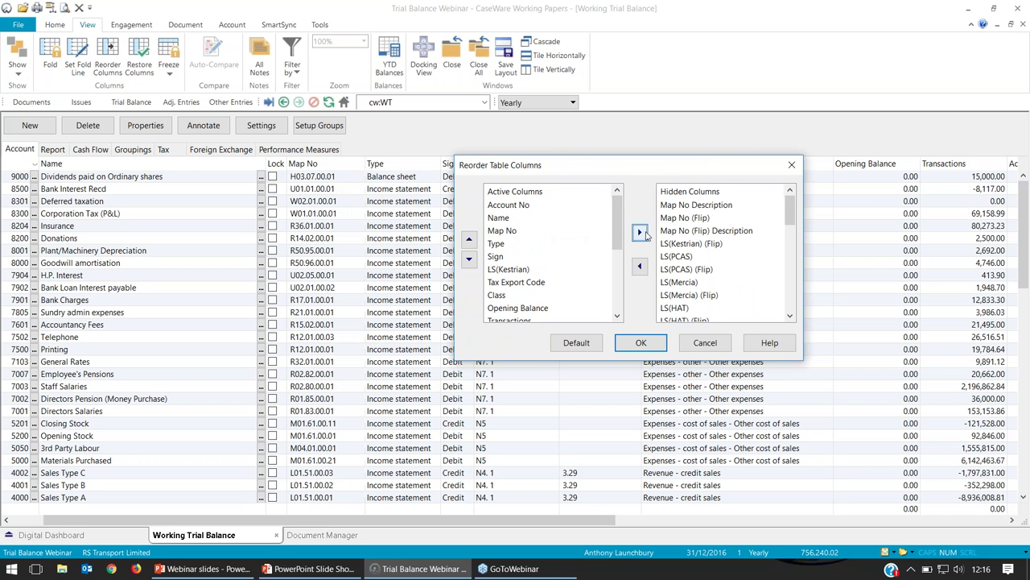
Step: Hide the Type, Sign, LS(Kestrian), Tax Export Code and Class columns, and apply the new column layout to the trial balance
left_click(504, 246)
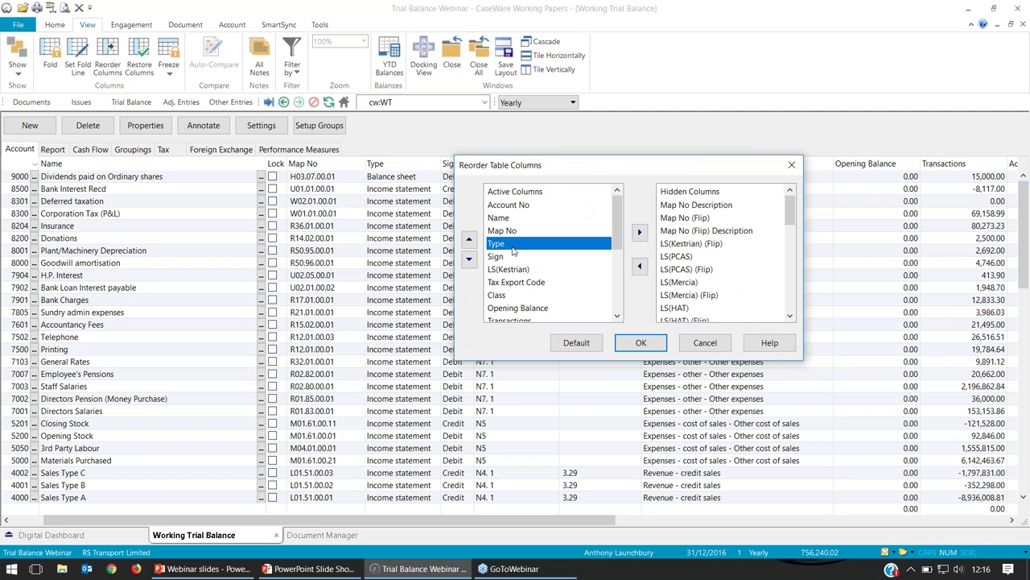
left_click(500, 296, "shift")
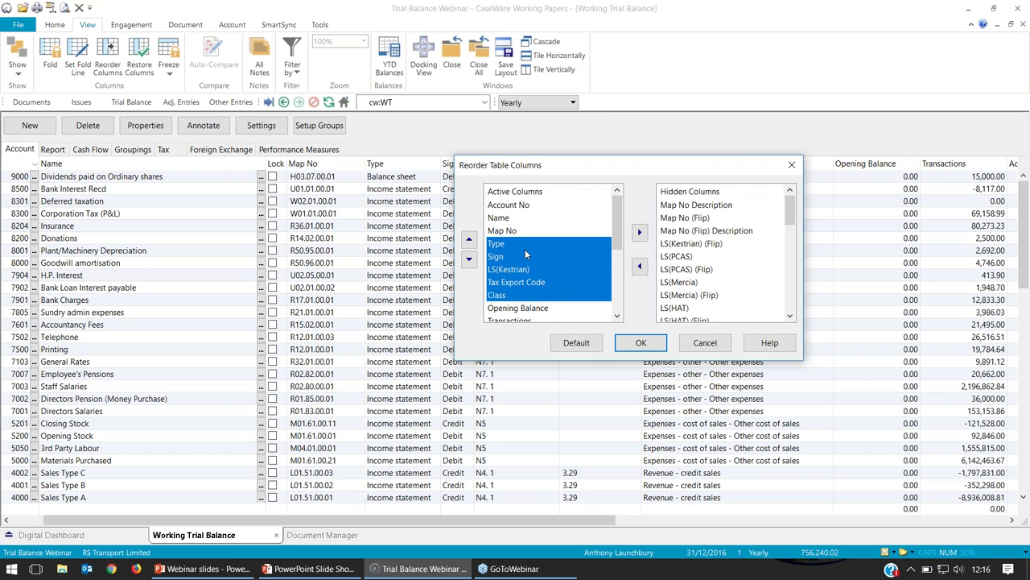
left_click(640, 232)
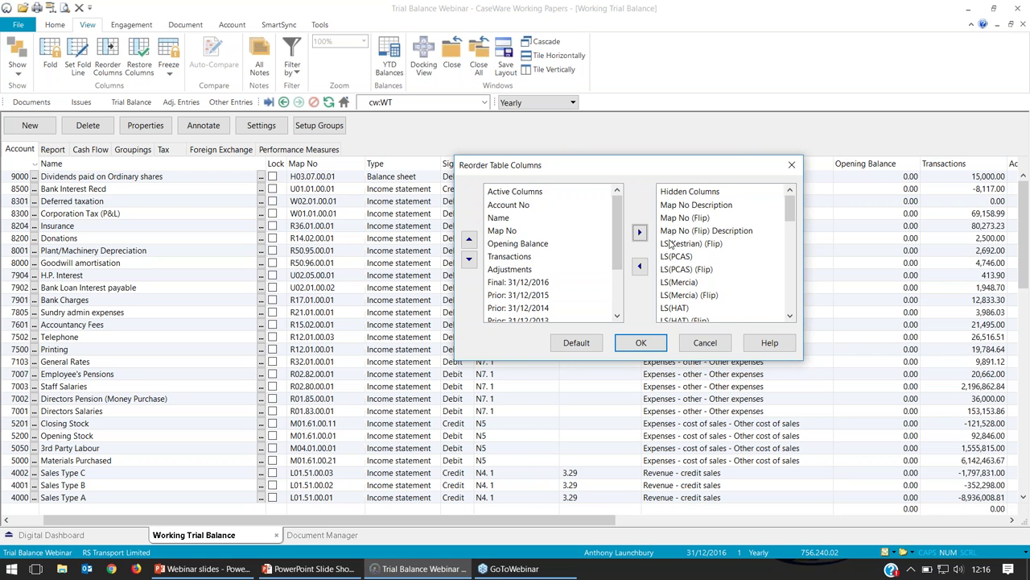
left_click_drag(790, 207, 790, 305)
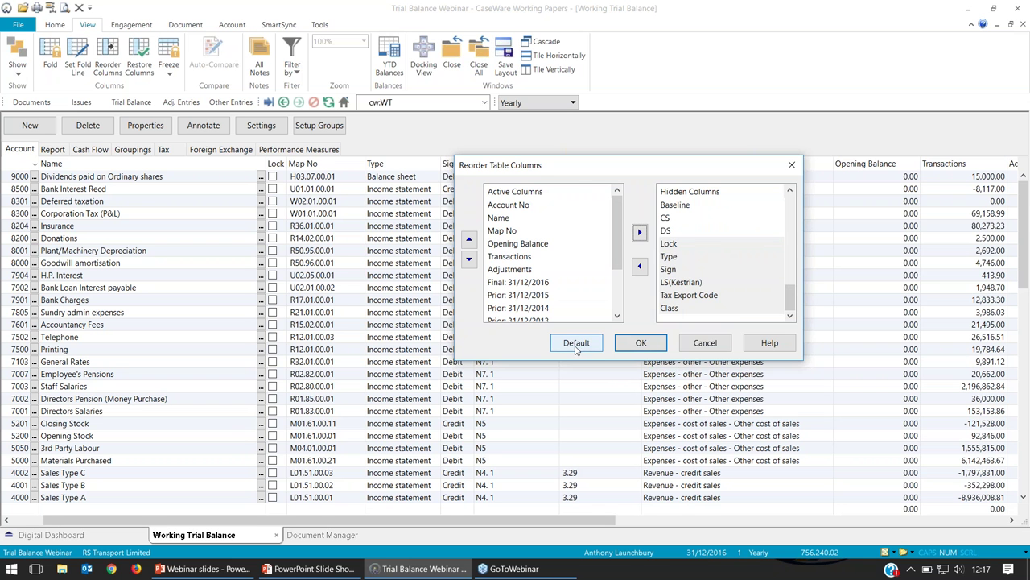
left_click(630, 344)
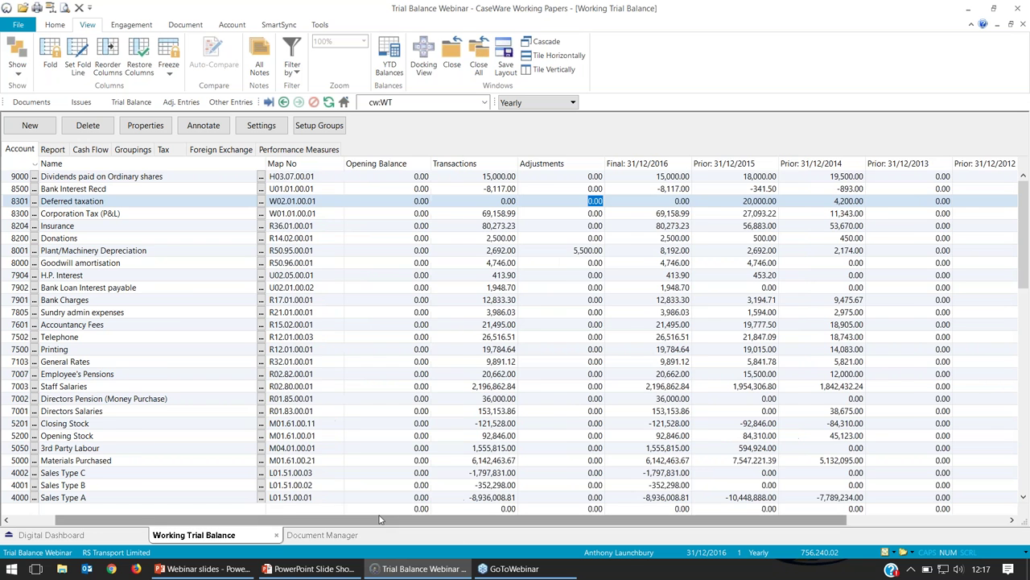
left_click_drag(381, 519, 335, 519)
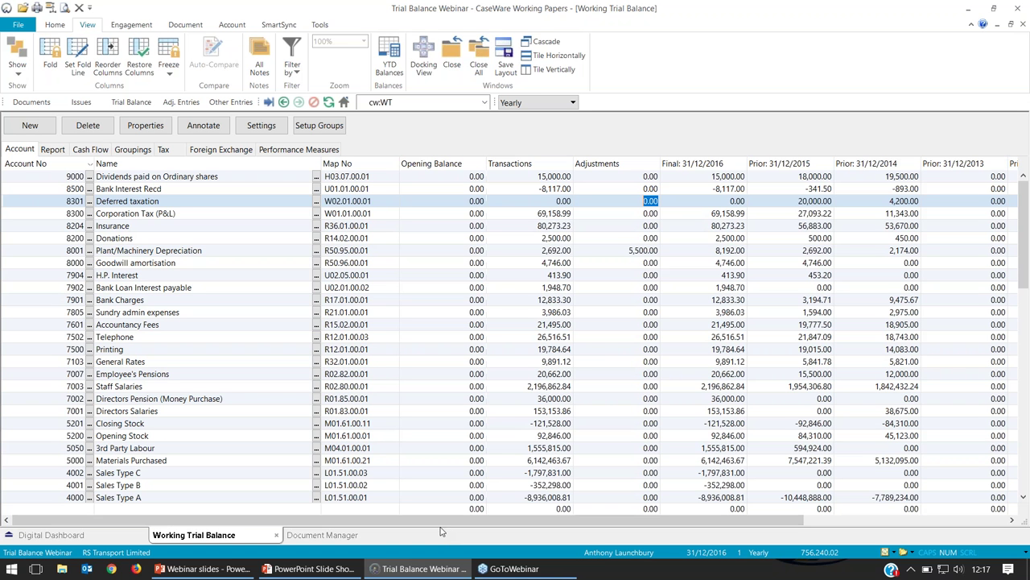
Step: Return from the Working Trial Balance to the Document Manager and look over its document list
mouse_move(372, 563)
left_click(532, 226)
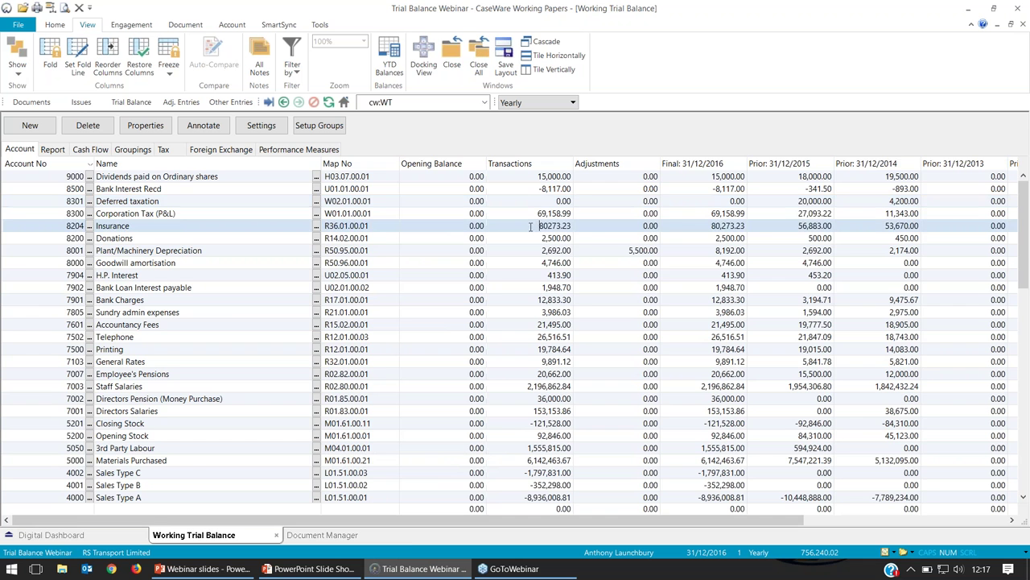
left_click(30, 104)
scroll(322, 169, "up", 1)
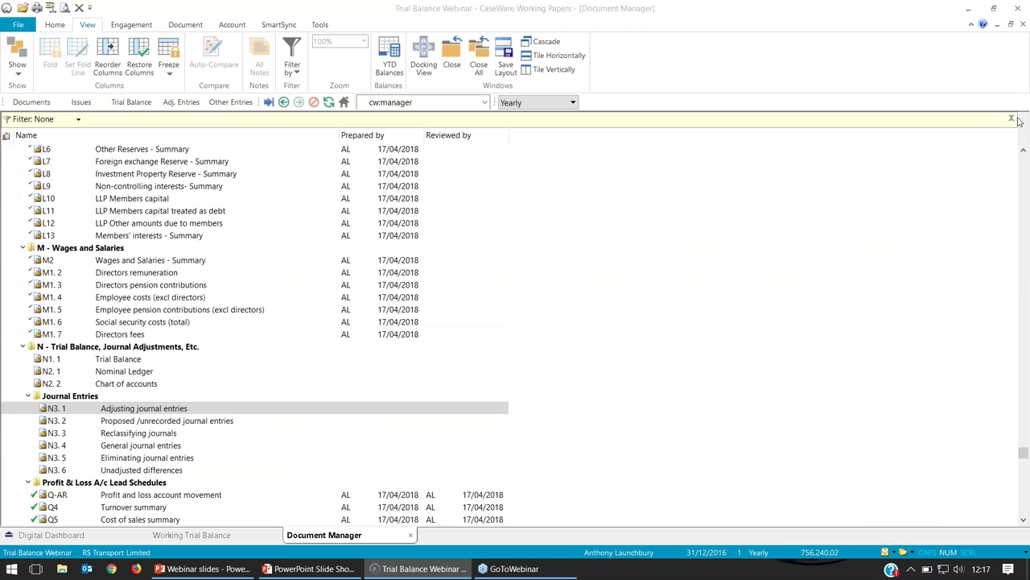
key("alt+Tab")
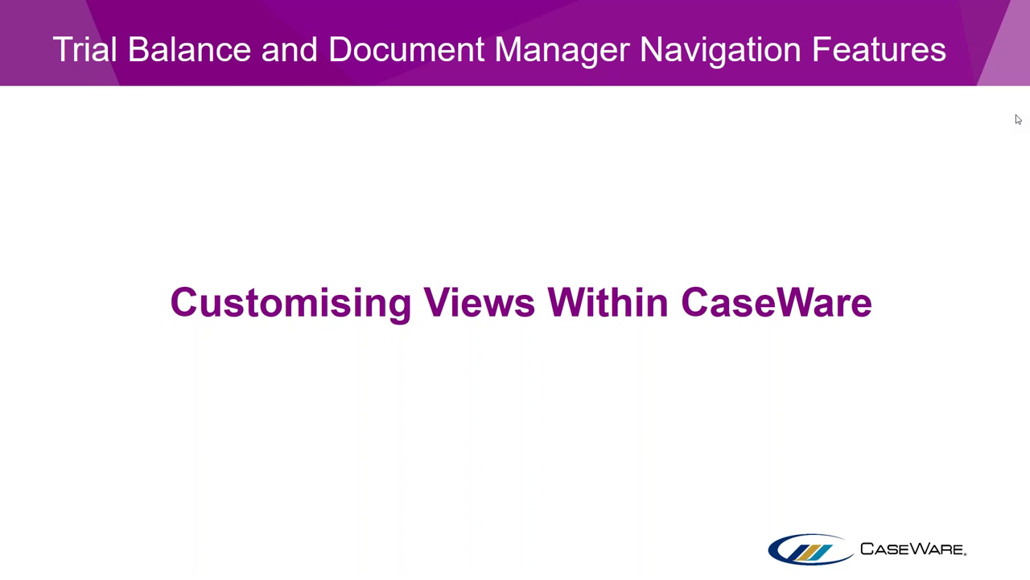
key("alt+Tab")
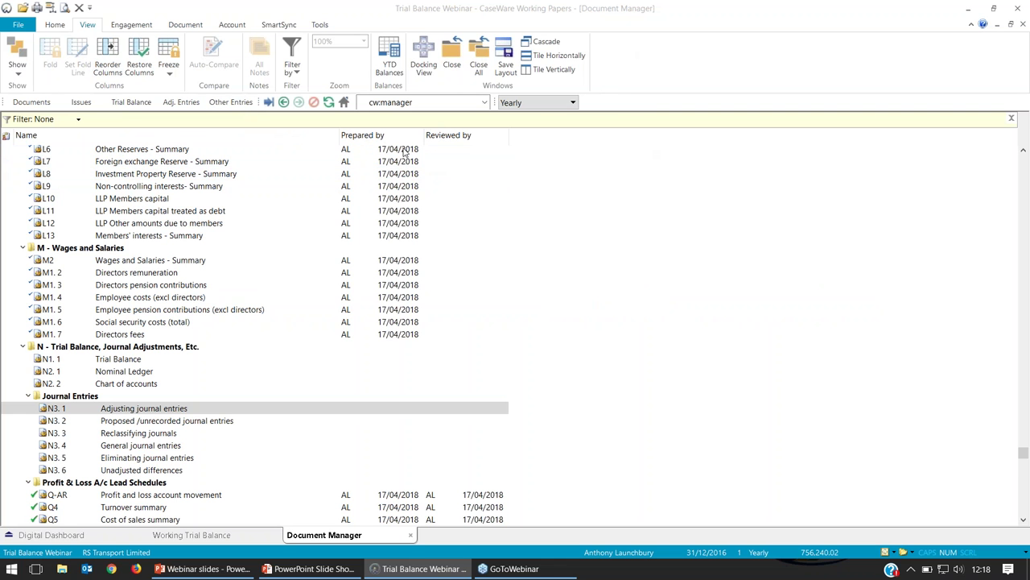
scroll(403, 161, "up", 1)
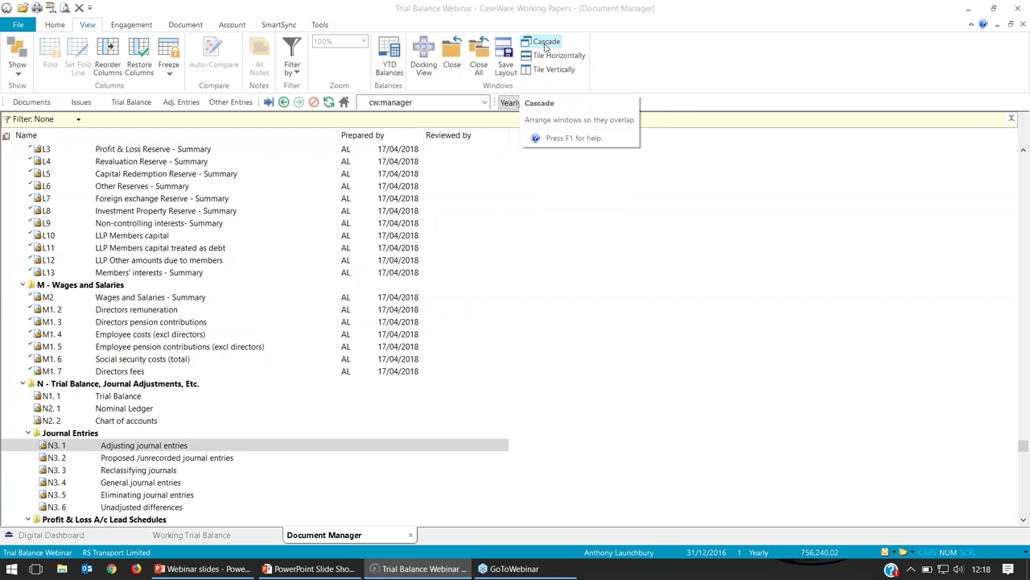
Step: Cascade the open windows and bring the Working Trial Balance and the Document Manager to the front in turn
left_click(542, 45)
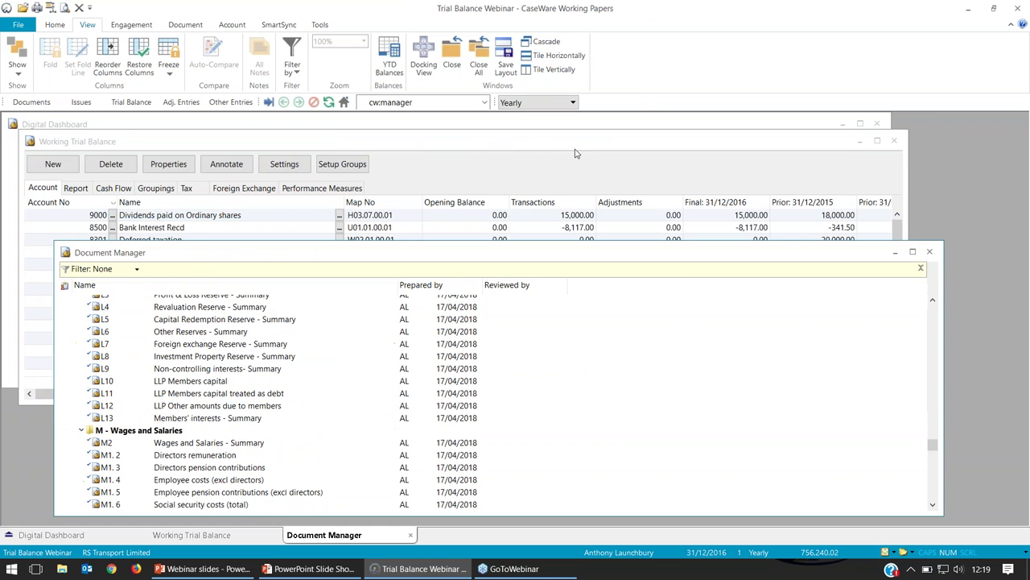
left_click(588, 175)
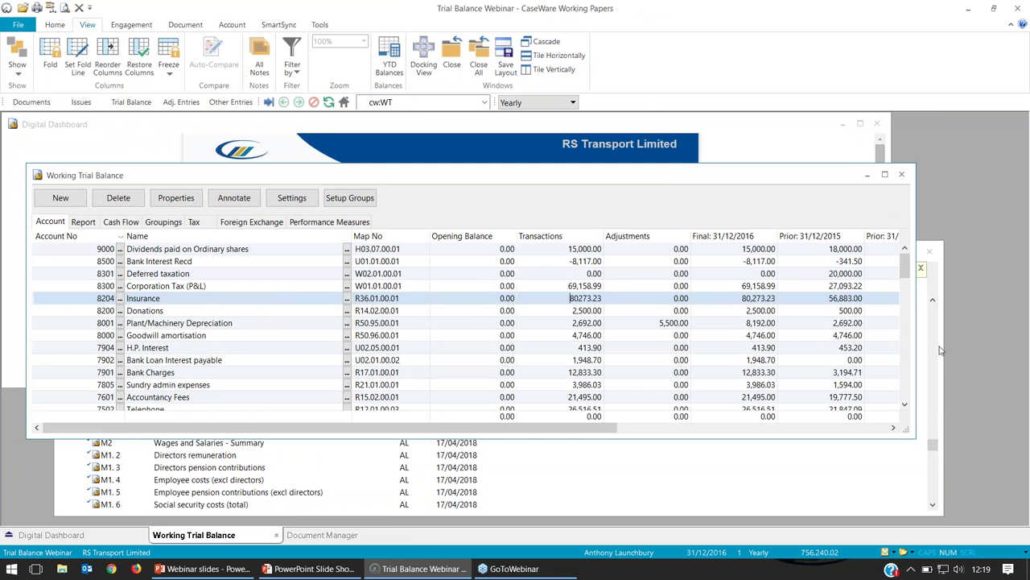
left_click(942, 344)
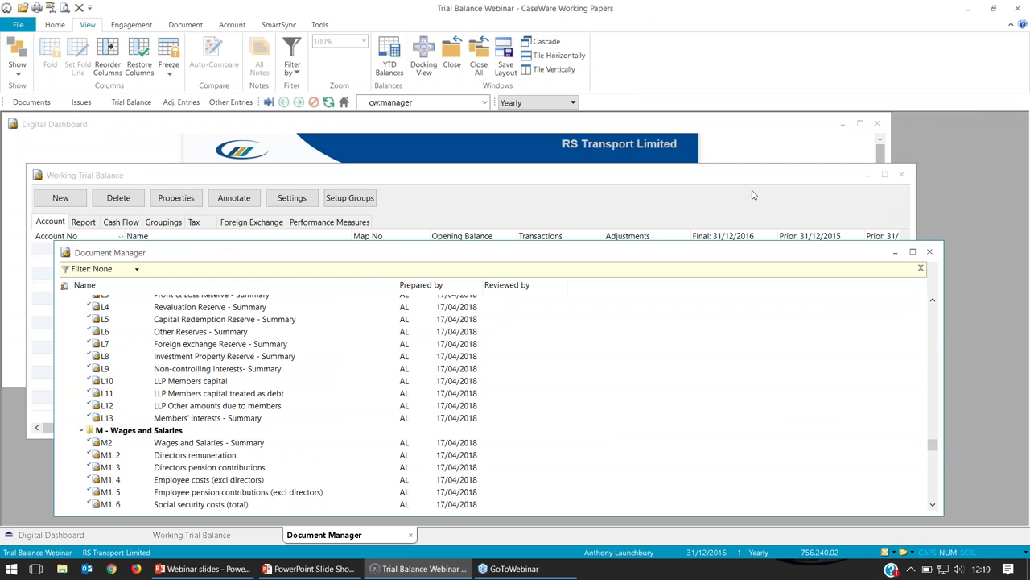
Step: Tile the open windows horizontally and vertically, and activate the Digital Dashboard, Working Trial Balance and Document Manager in turn
left_click(552, 59)
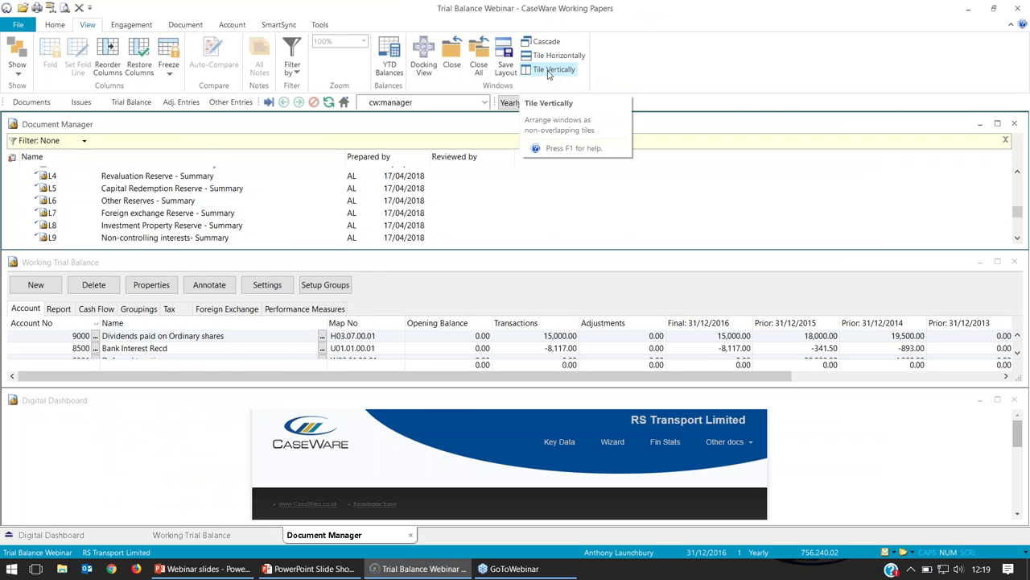
left_click(549, 71)
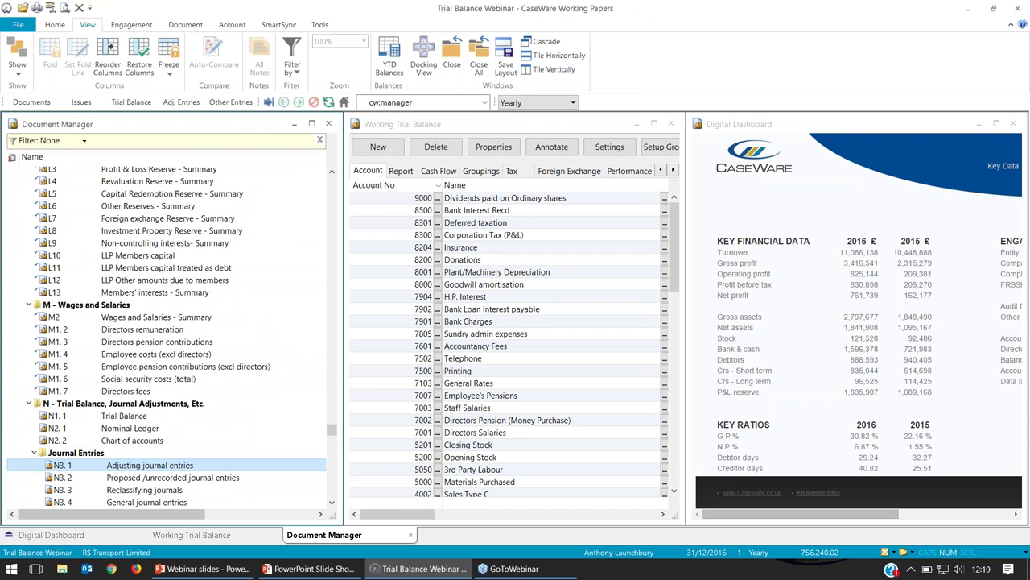
left_click(51, 535)
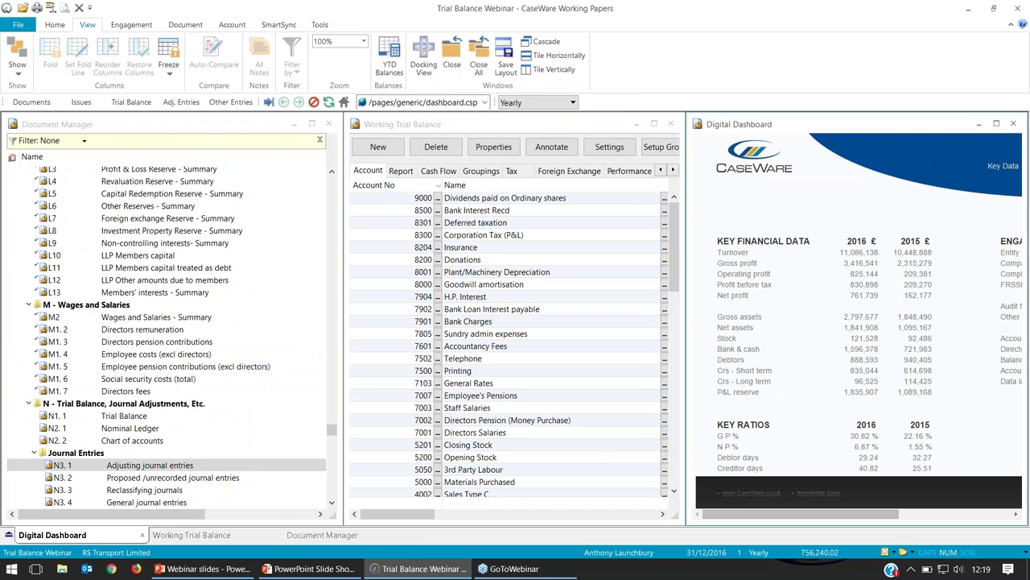
left_click(208, 537)
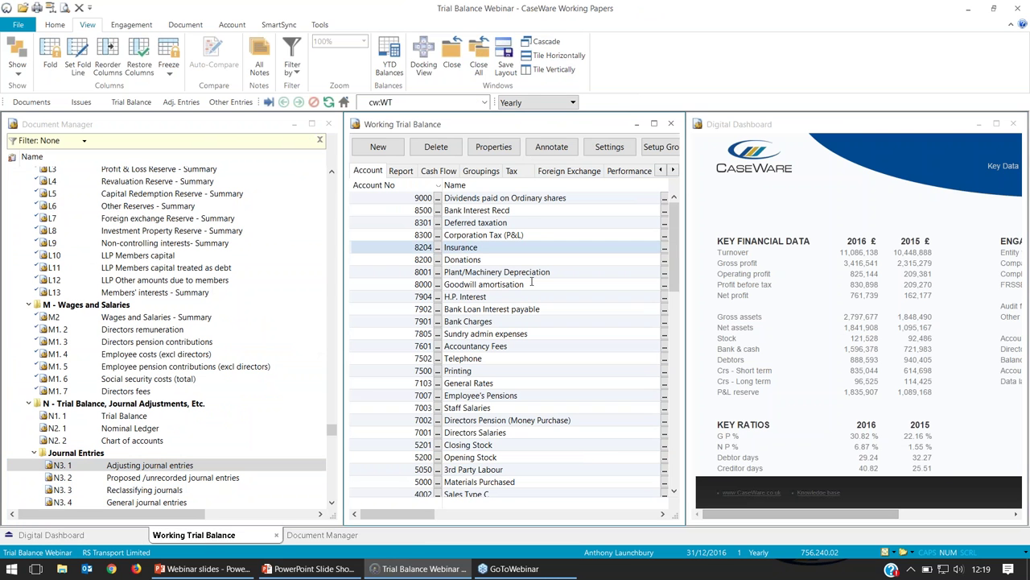
left_click(324, 537)
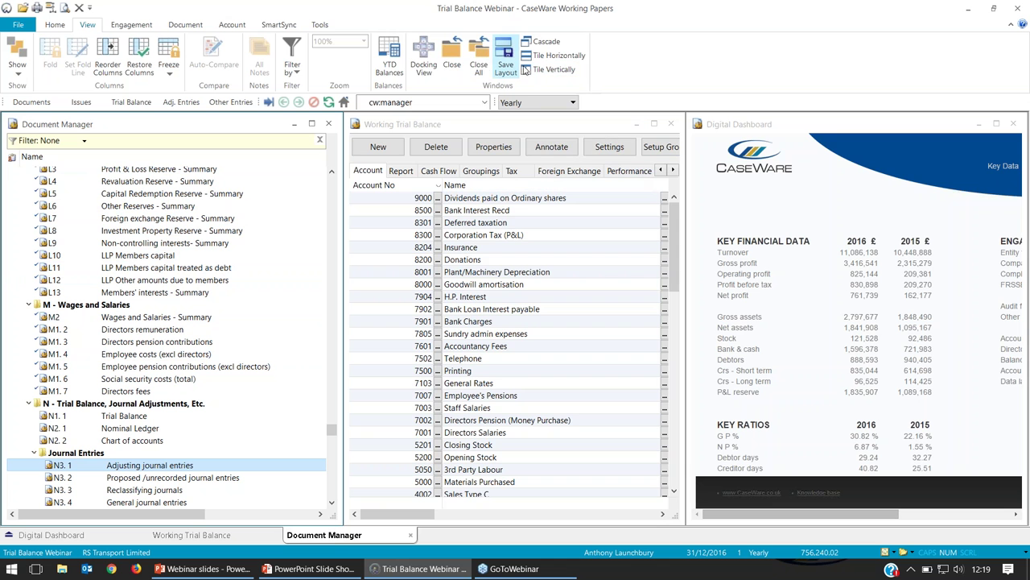
Step: Close the Working Trial Balance and Digital Dashboard windows together and maximise the Document Manager
left_click(478, 67)
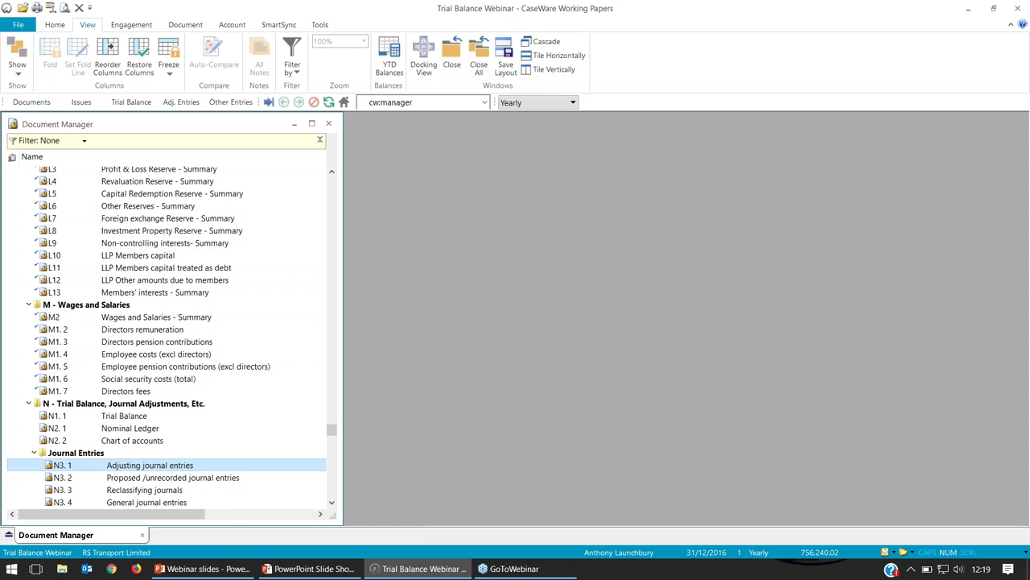
left_click(311, 124)
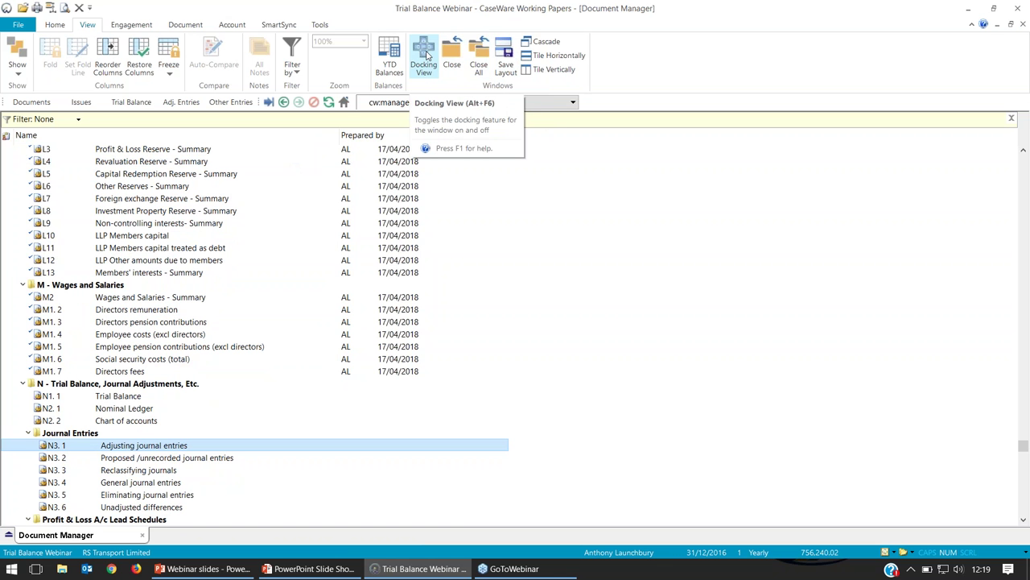
Step: Turn on Docking View for the Document Manager, try the top and right docking positions, and dock it in the workspace's left half
left_click(424, 57)
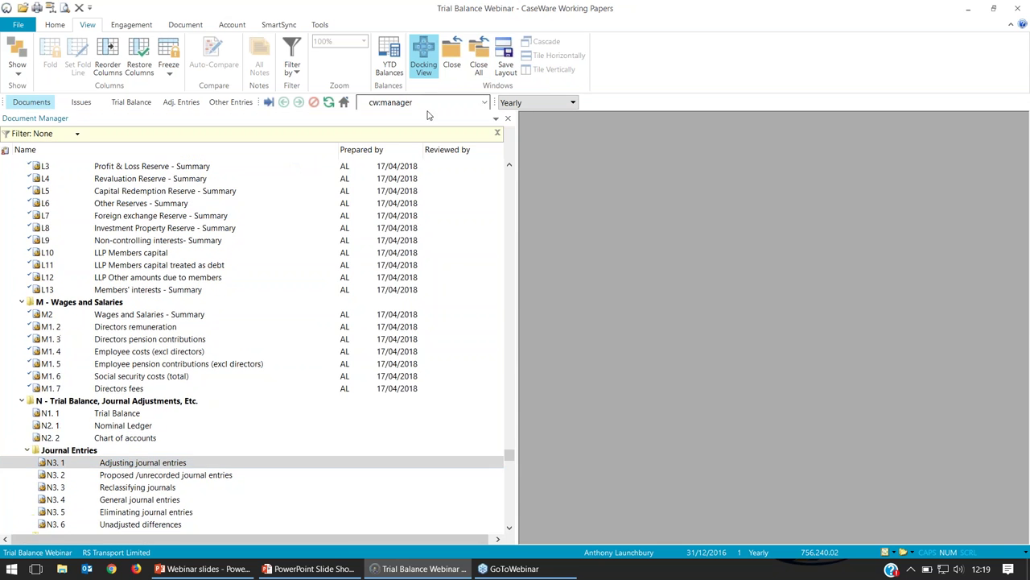
left_click_drag(431, 122, 516, 134)
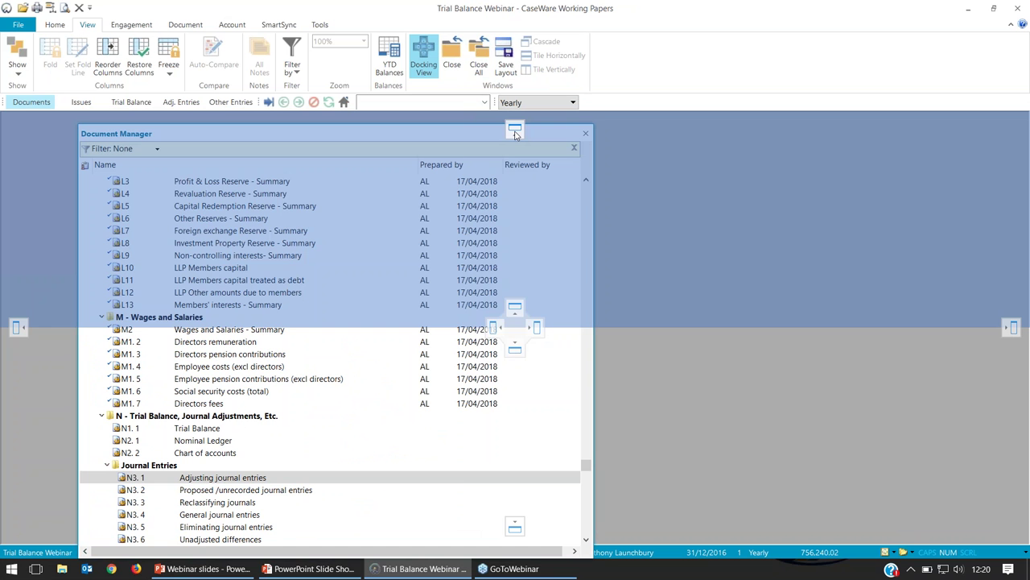
left_click_drag(526, 149, 1015, 327)
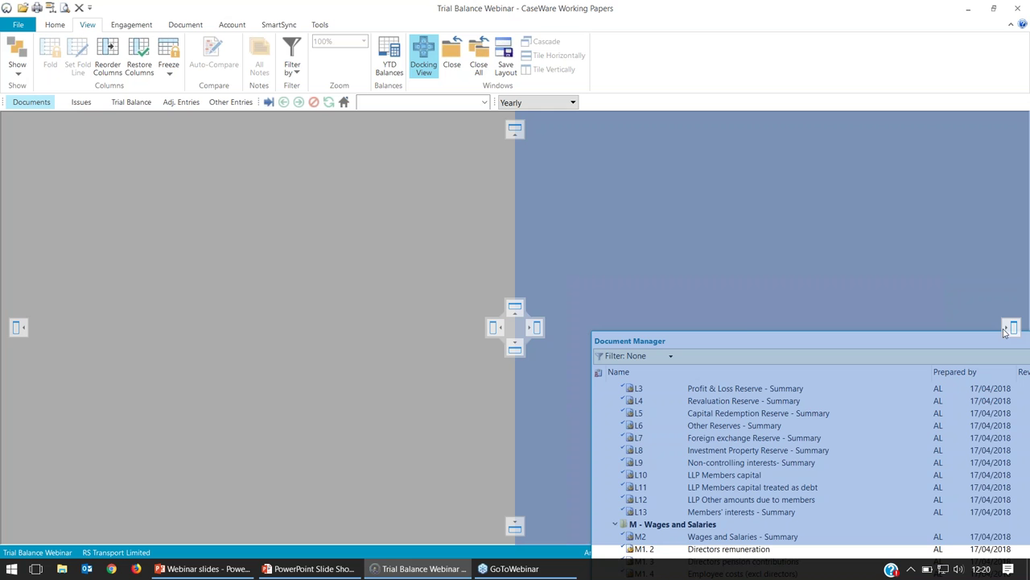
left_click_drag(1004, 331, 494, 329)
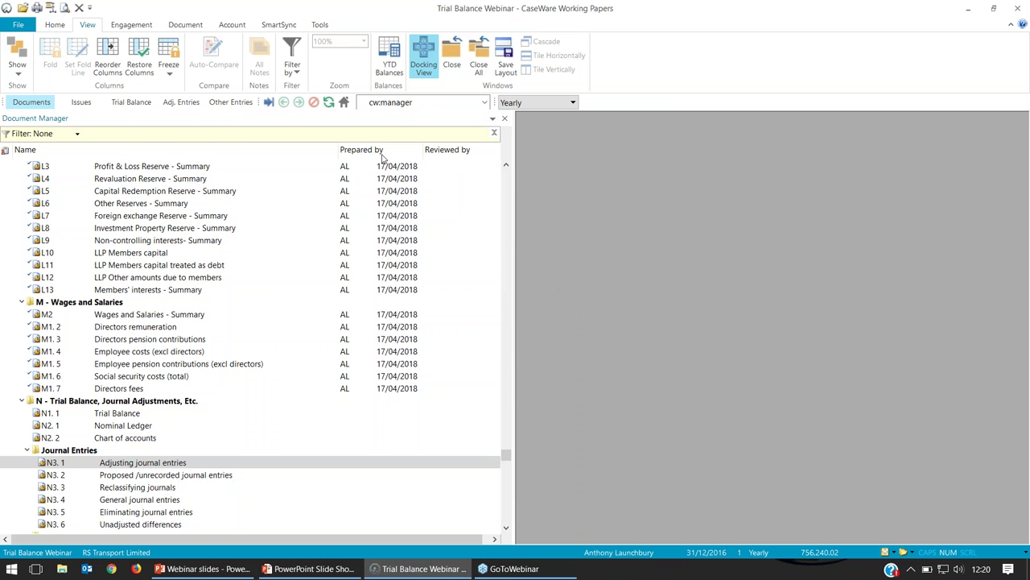
Step: Open the Working Trial Balance and dock it beside the Document Manager using Docking View
left_click(135, 107)
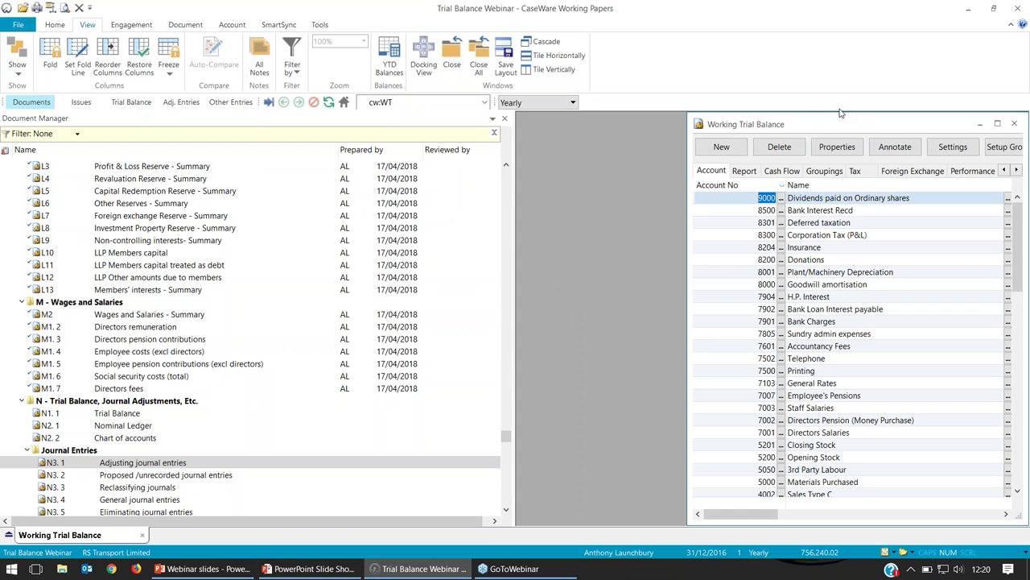
left_click_drag(825, 128, 697, 120)
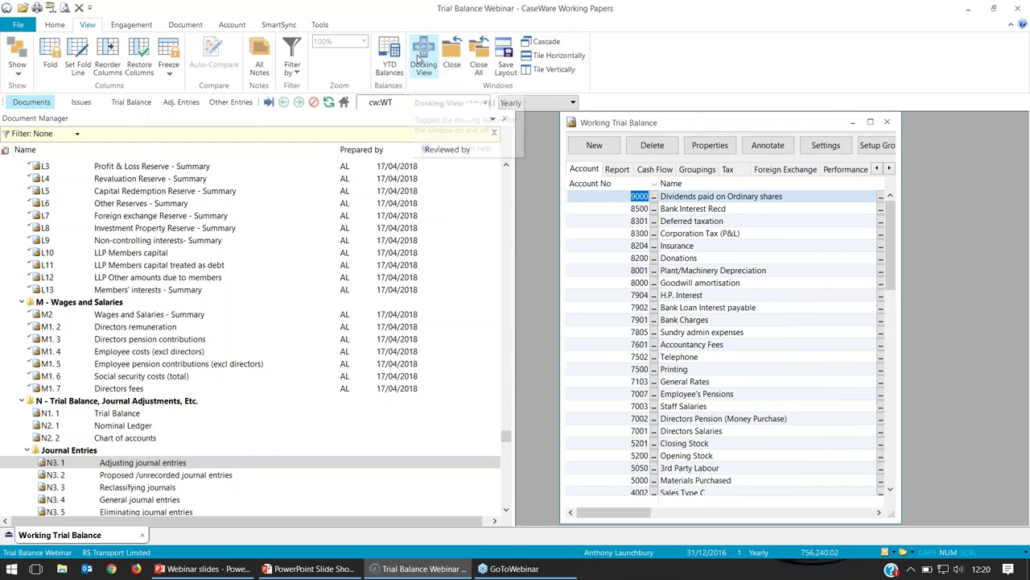
left_click(421, 61)
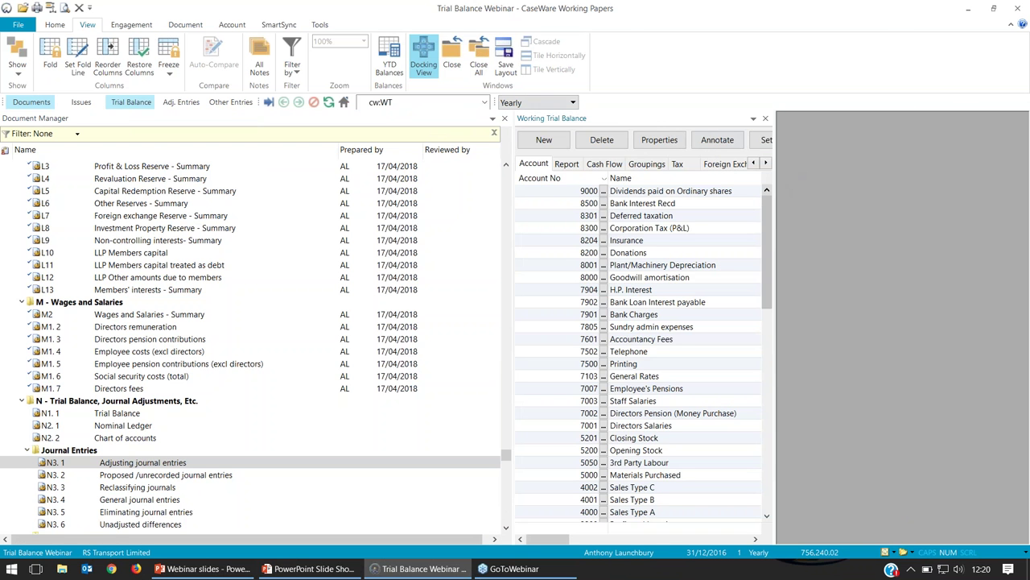
Step: Widen the docked Working Trial Balance to the workspace's edge and adjust its divider so both panes are about equally wide
left_click_drag(778, 183, 1008, 185)
left_click_drag(515, 216, 489, 213)
left_click_drag(932, 254, 1027, 256)
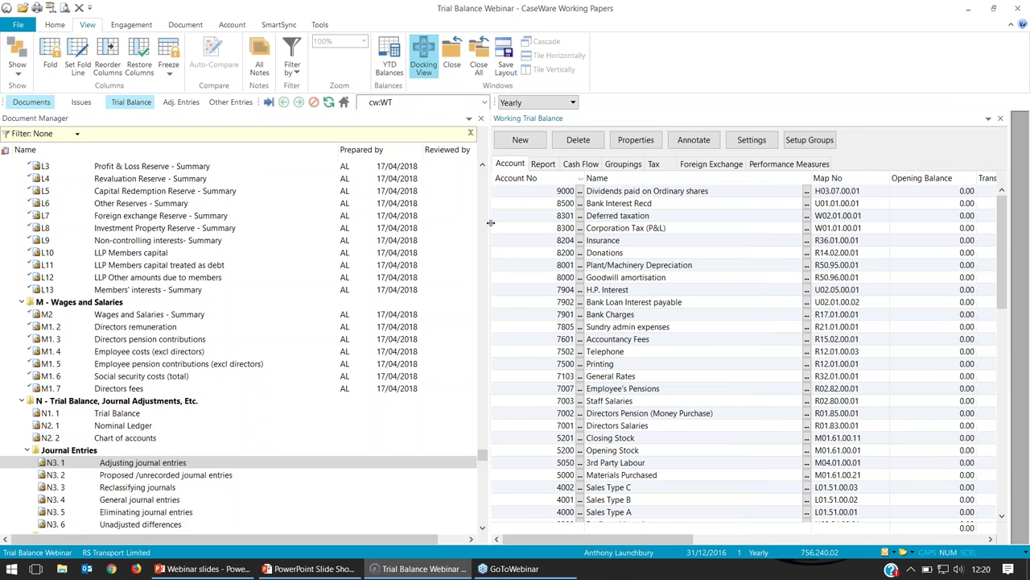
left_click_drag(490, 223, 508, 223)
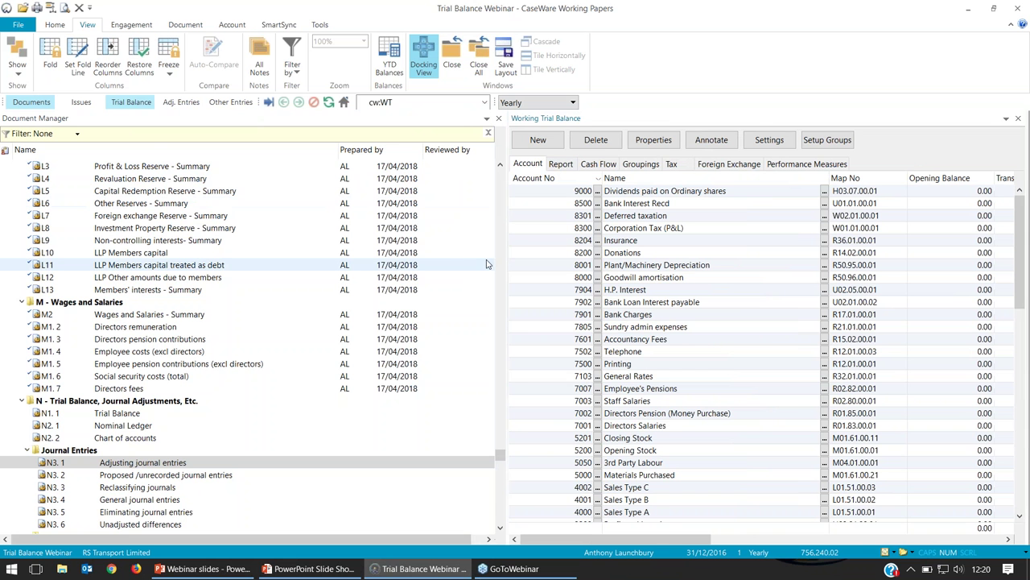
Step: Undock the Working Trial Balance and maximise it, and return the Document Manager to its own undocked window
scroll(461, 374, "up", 1)
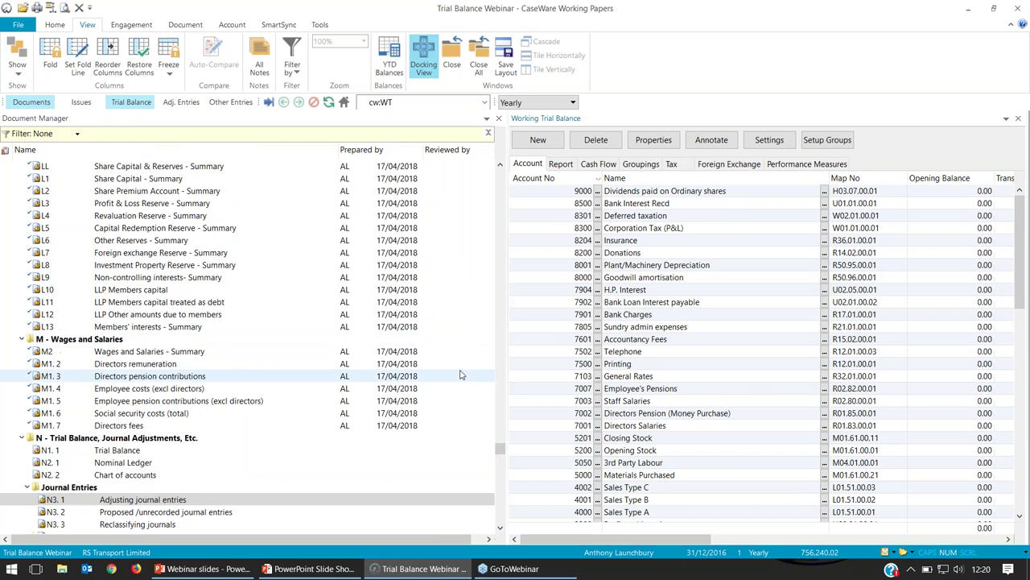
scroll(460, 373, "up", 6)
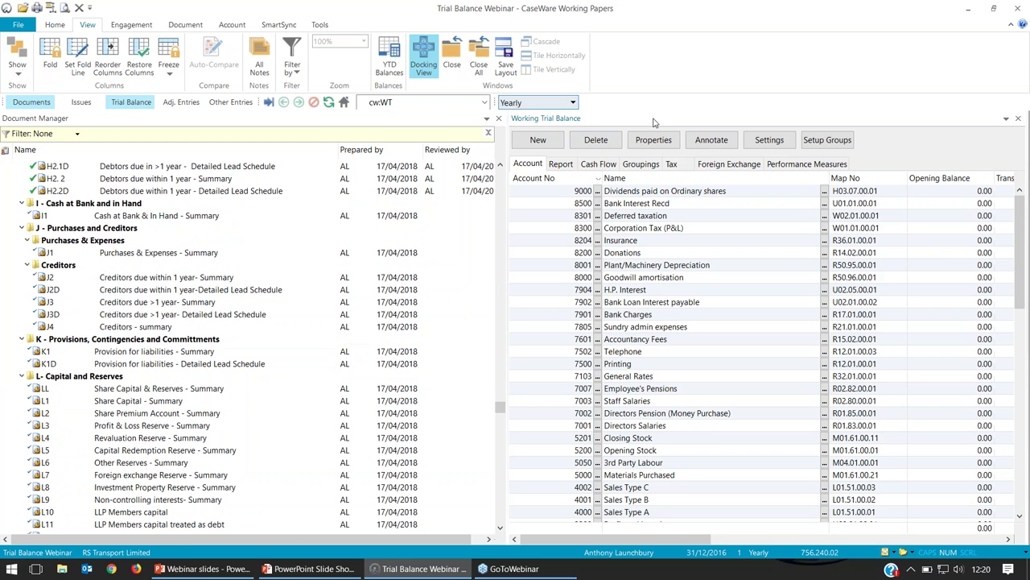
right_click(950, 144)
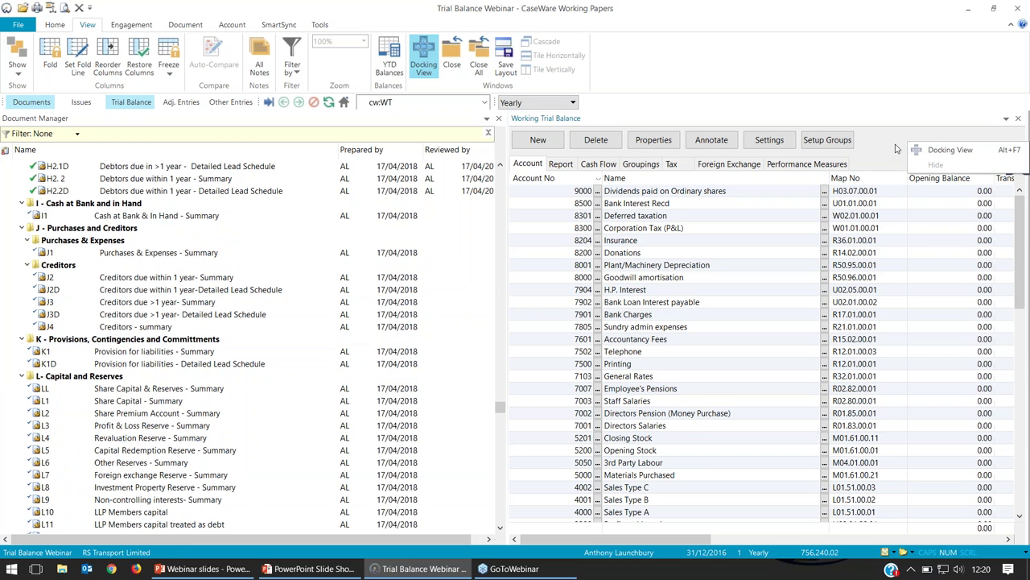
left_click(954, 151)
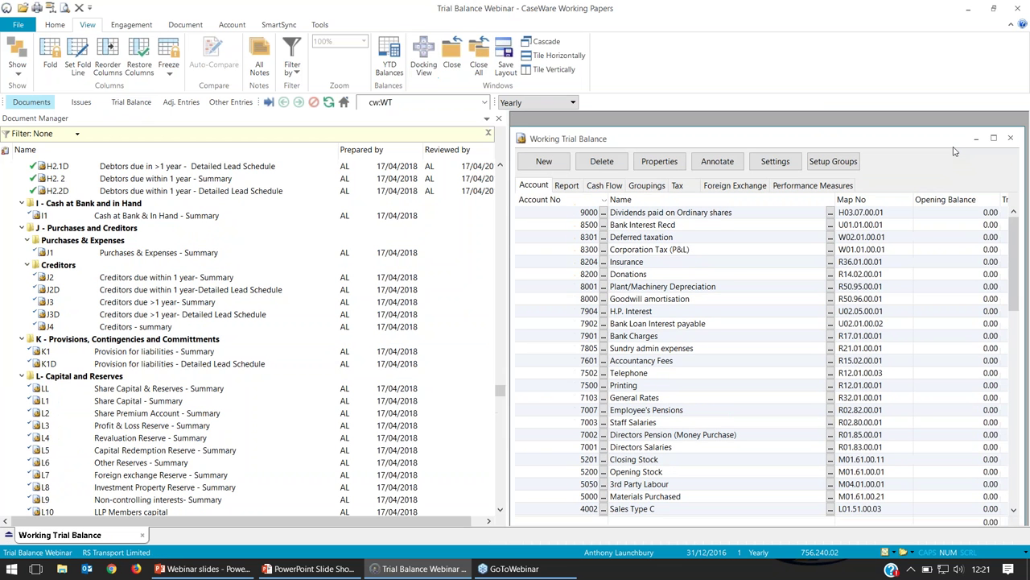
left_click(994, 140)
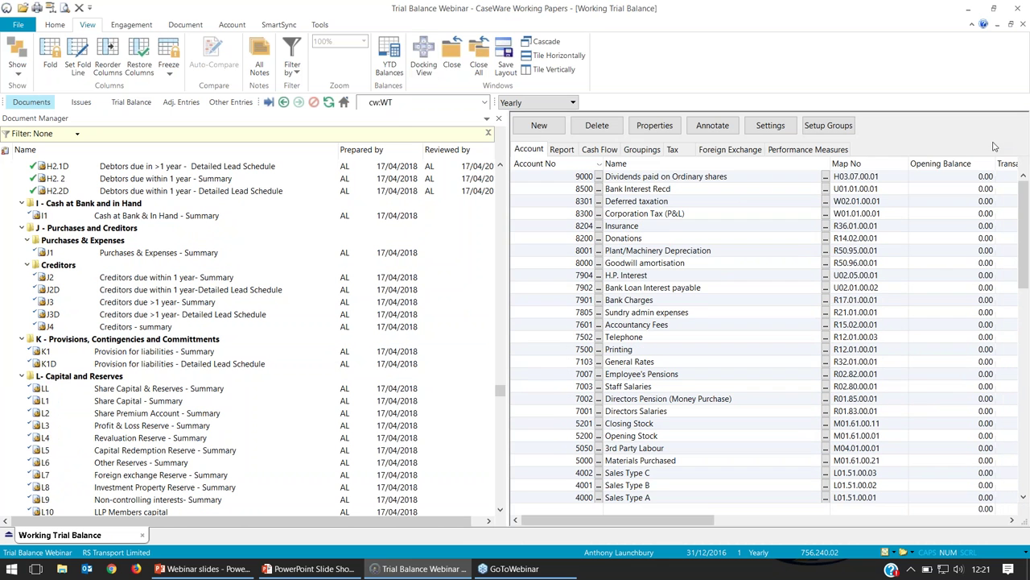
left_click(401, 121)
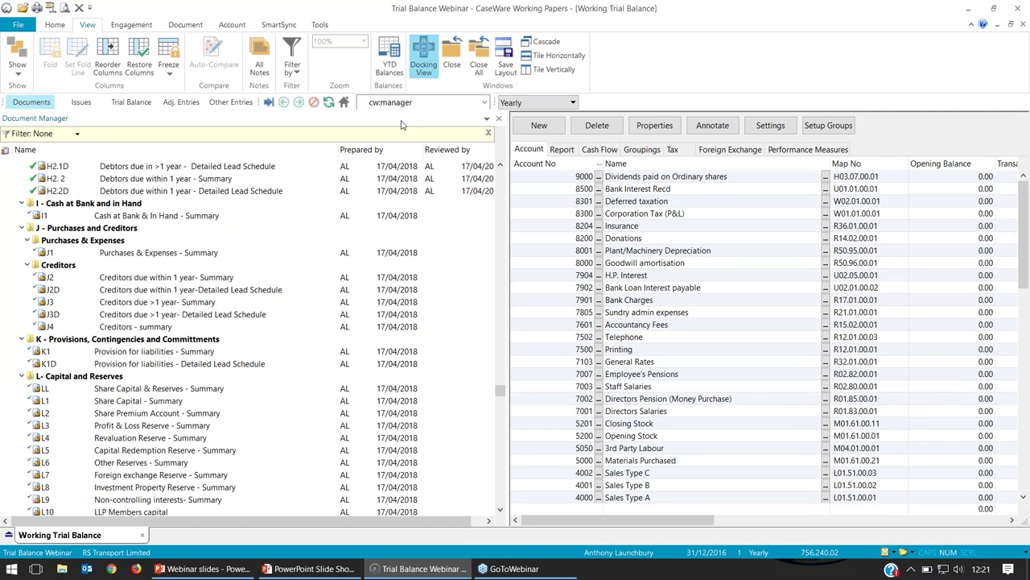
double_click(403, 125)
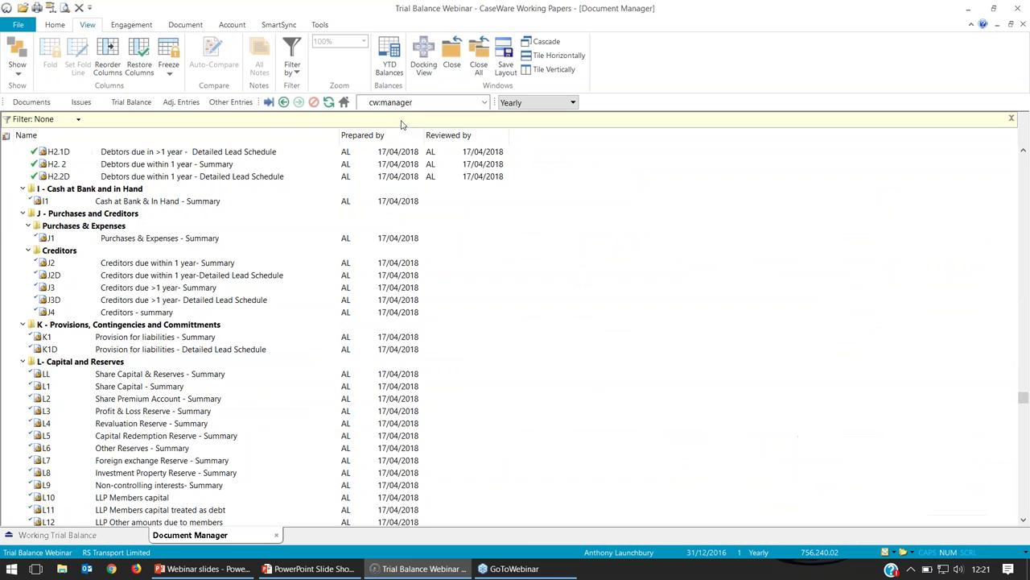
Step: Switch to the Working Trial Balance and look across its columns from Account No through to Tax Code and back
left_click(86, 540)
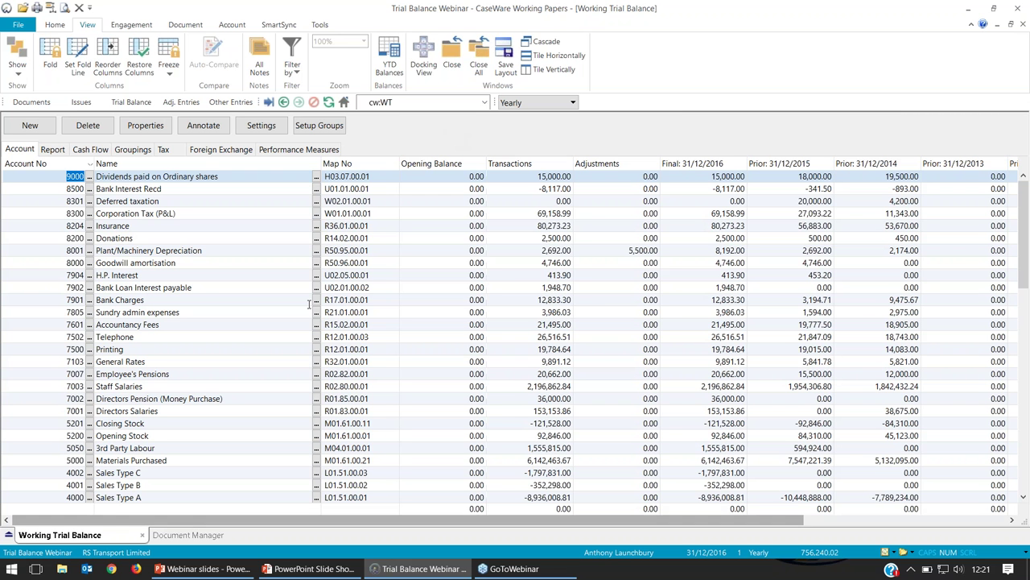
left_click_drag(119, 522, 81, 523)
left_click(72, 254)
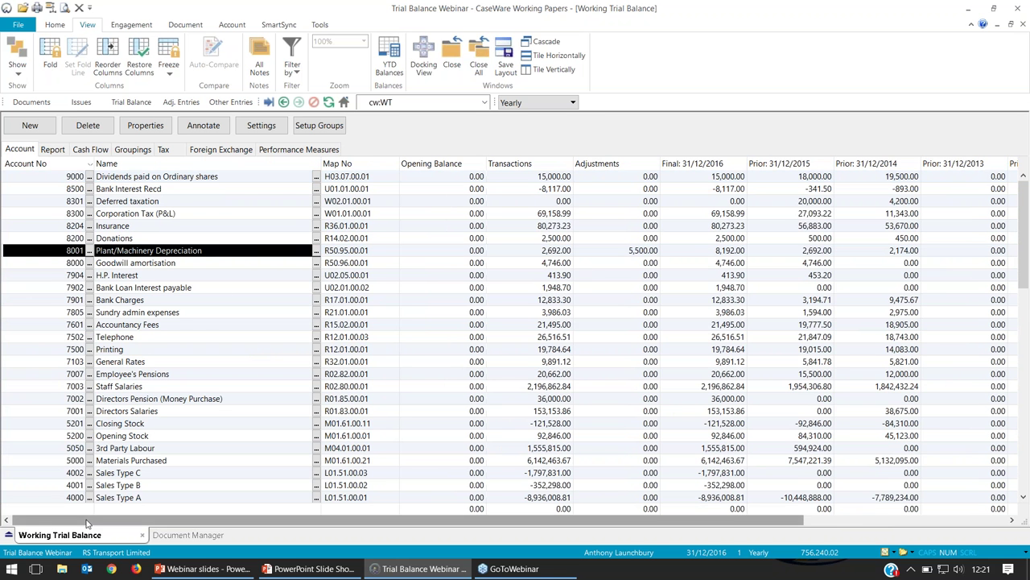
left_click_drag(78, 521, 291, 523)
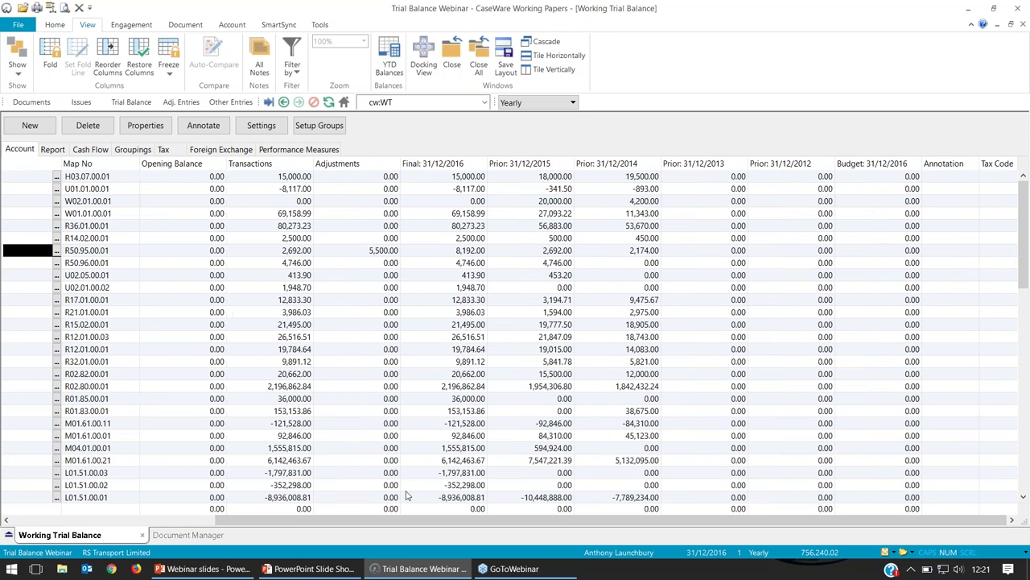
left_click_drag(370, 524, 160, 530)
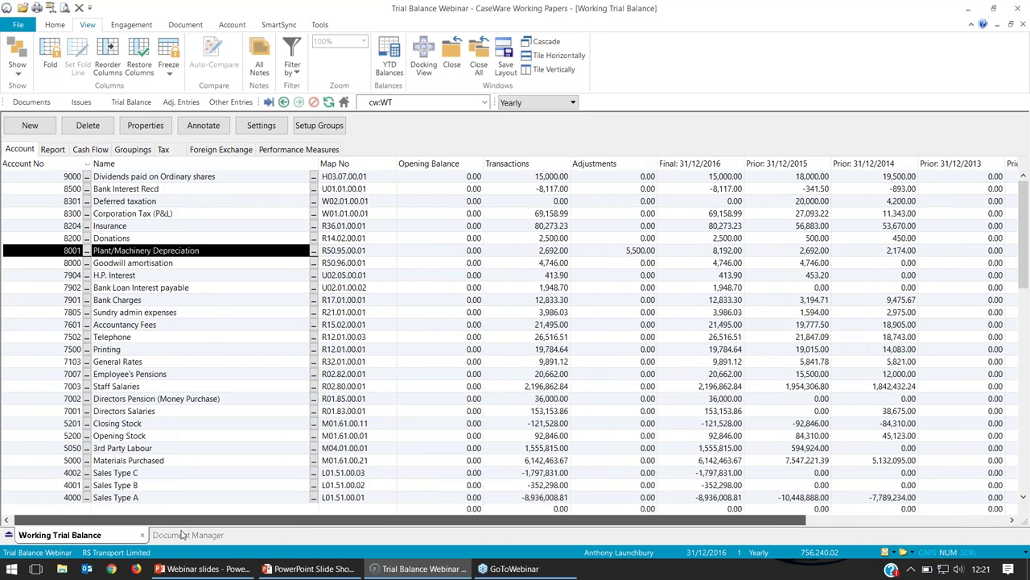
left_click(168, 348)
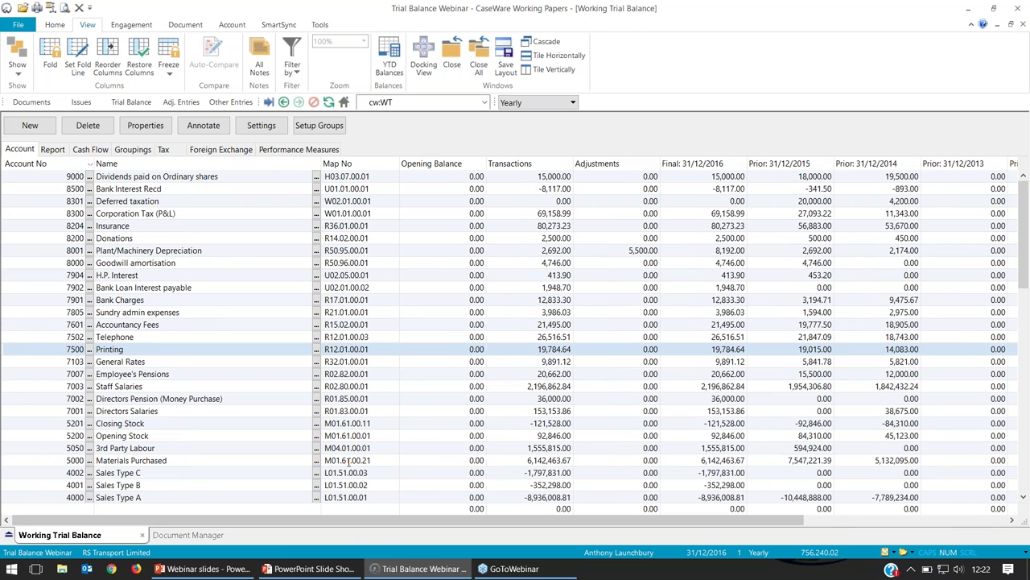
Step: Set the fold line after the Map No column, turn on Fold, and check that the remaining columns scroll separately
left_click(367, 177)
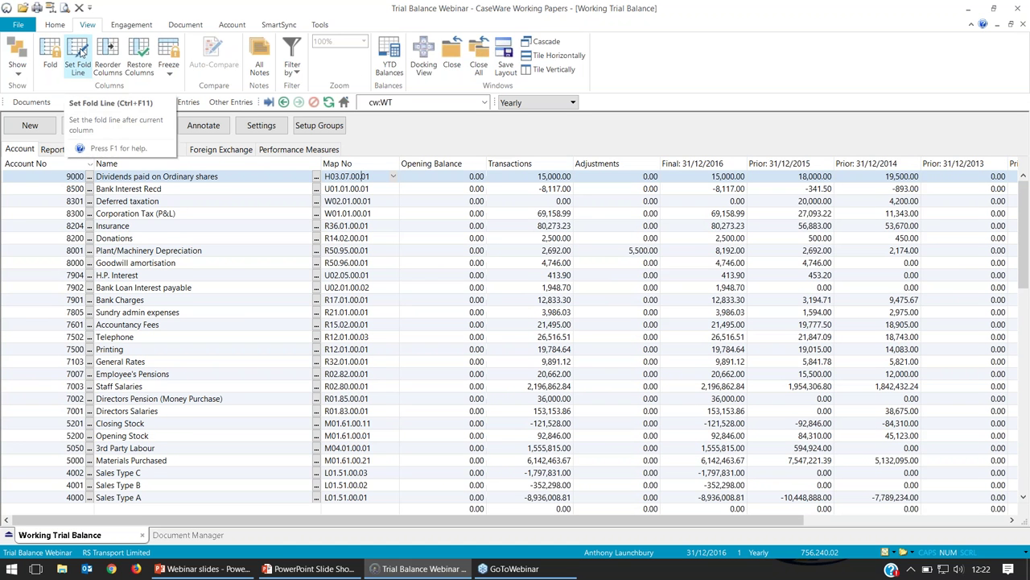
left_click(81, 51)
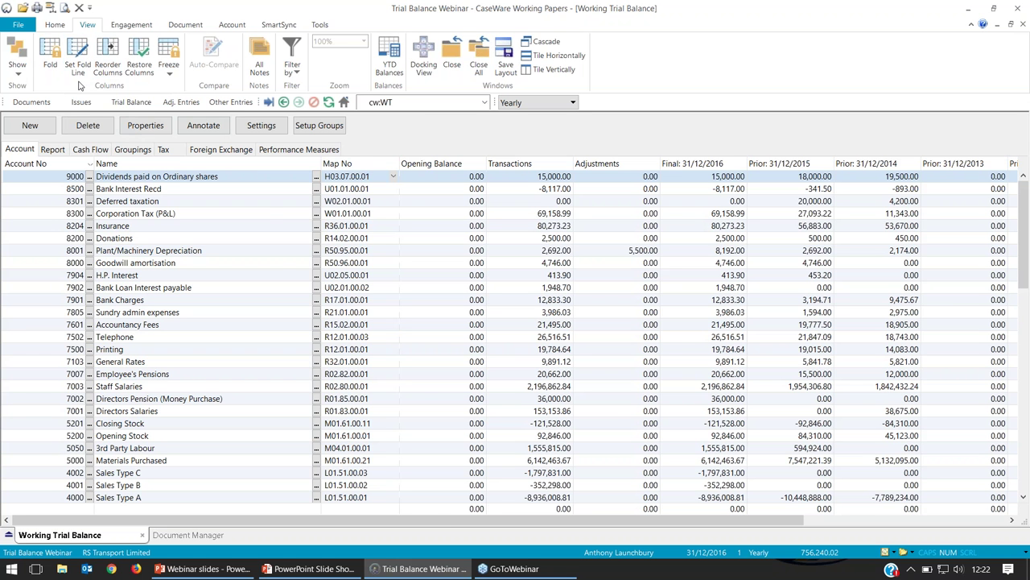
left_click(50, 59)
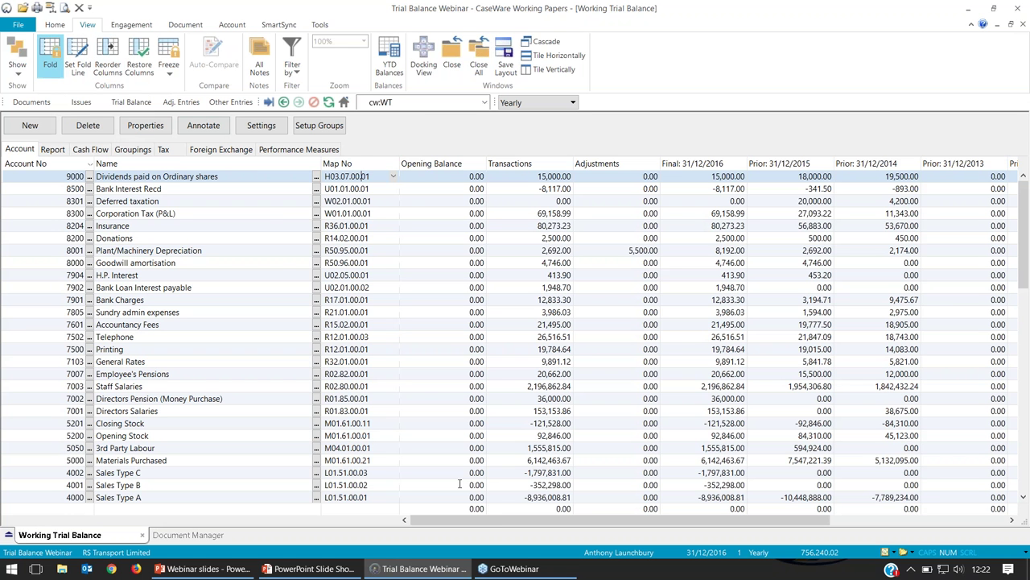
mouse_move(441, 521)
left_mouse_down()
mouse_move(563, 523)
mouse_move(390, 532)
left_mouse_up()
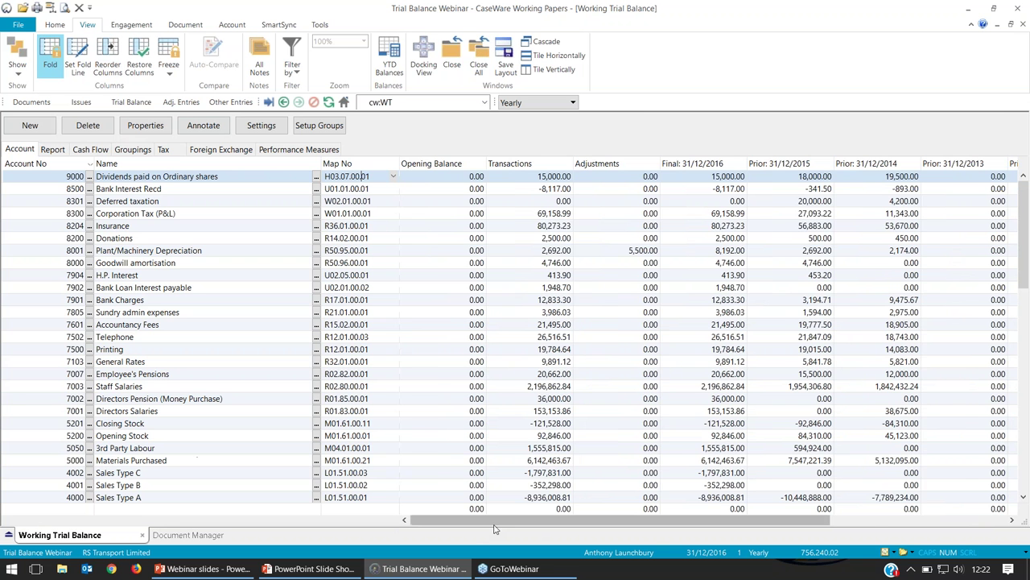
left_click_drag(478, 525, 659, 524)
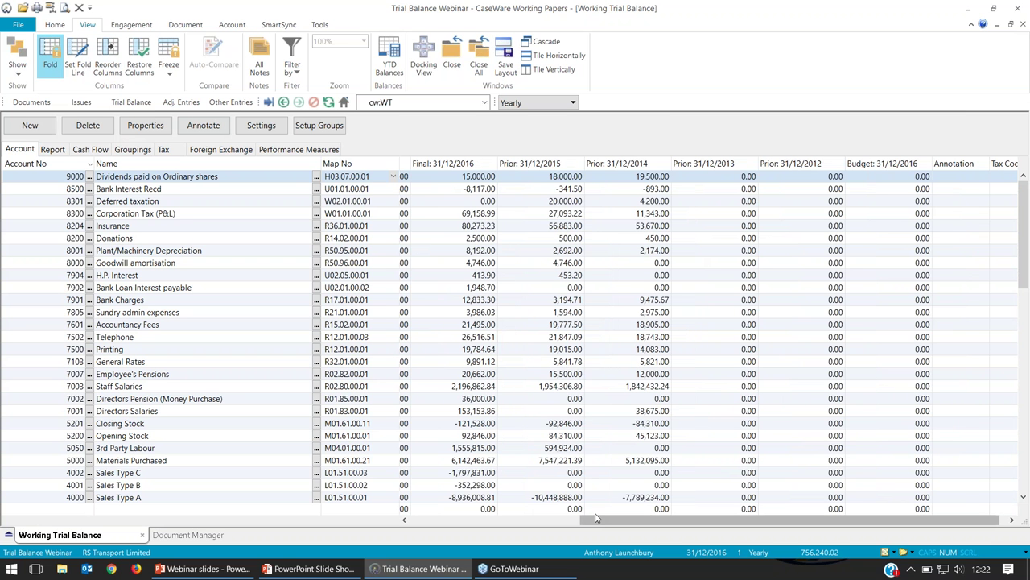
left_click_drag(605, 522, 429, 527)
left_click(428, 522)
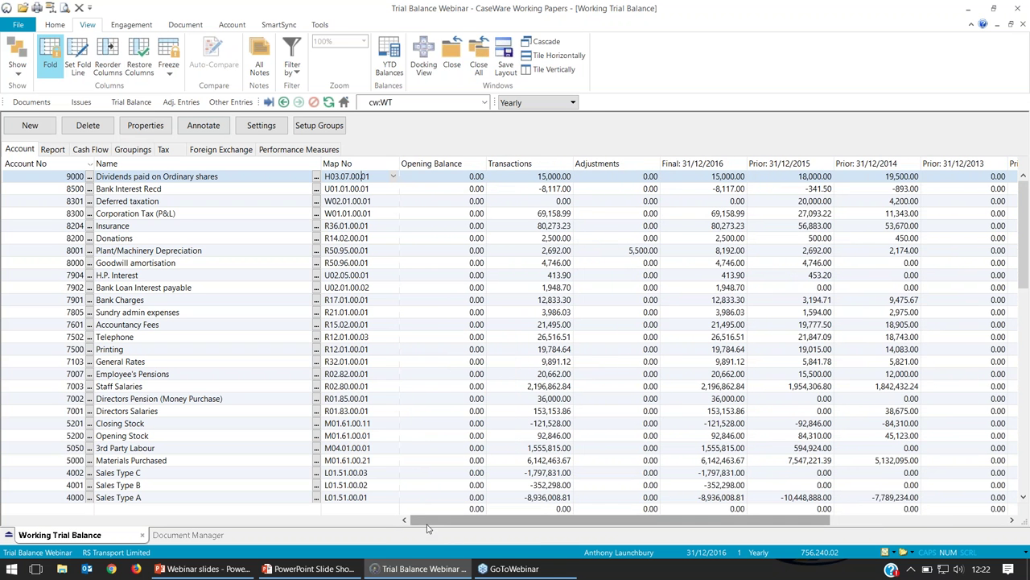
Step: Unfold the columns, set the fold line after the Transactions column instead, and turn Fold on again
left_click(51, 66)
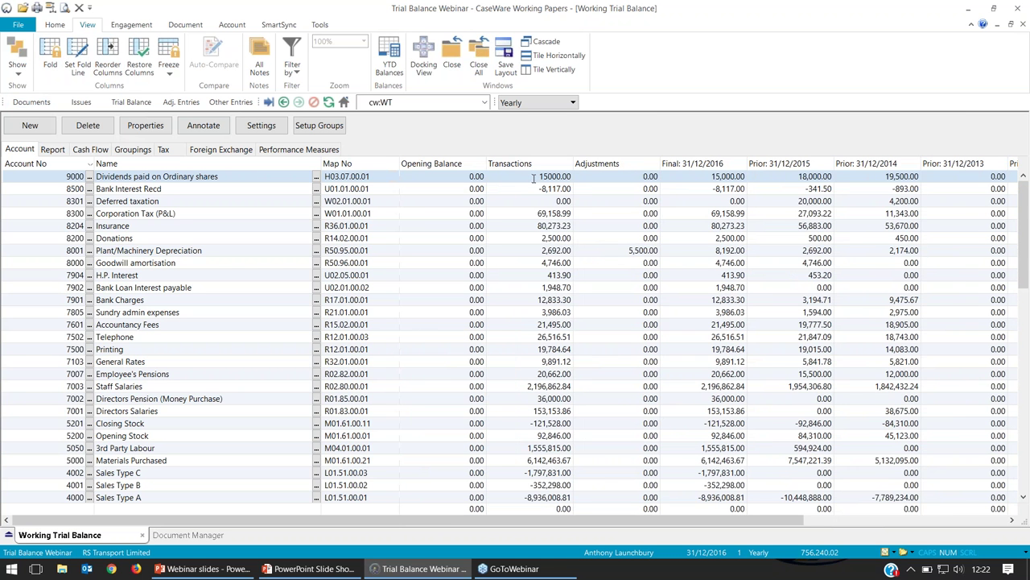
left_click(79, 58)
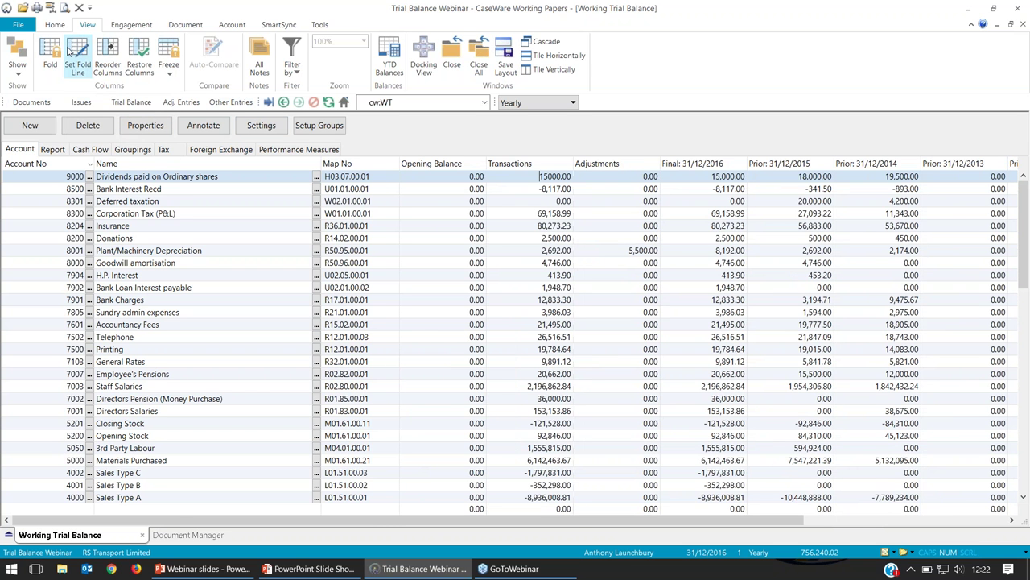
left_click(50, 58)
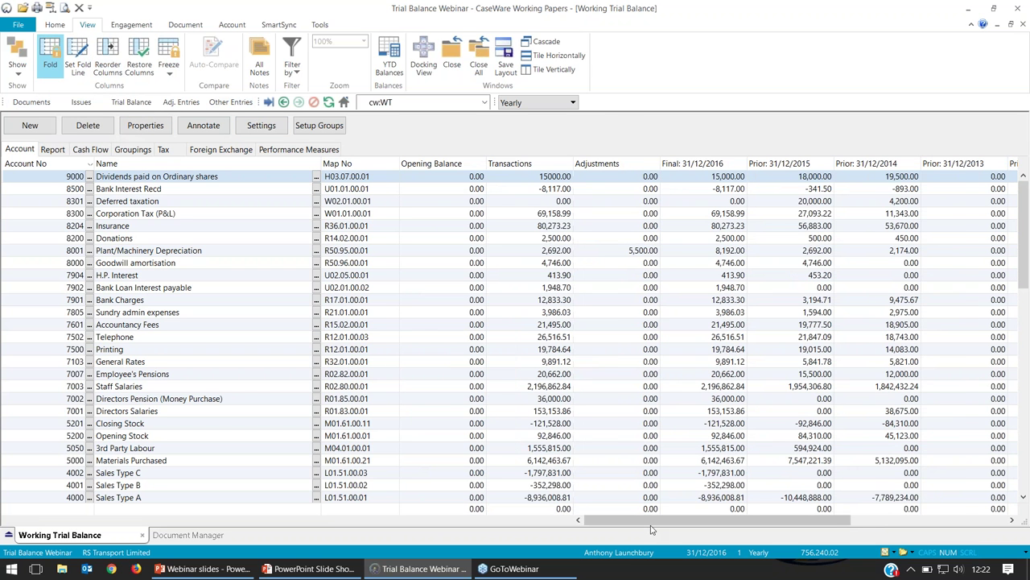
left_click_drag(612, 519, 644, 520)
Step: Unfold the columns and fold them again after the Map No column
left_click(50, 60)
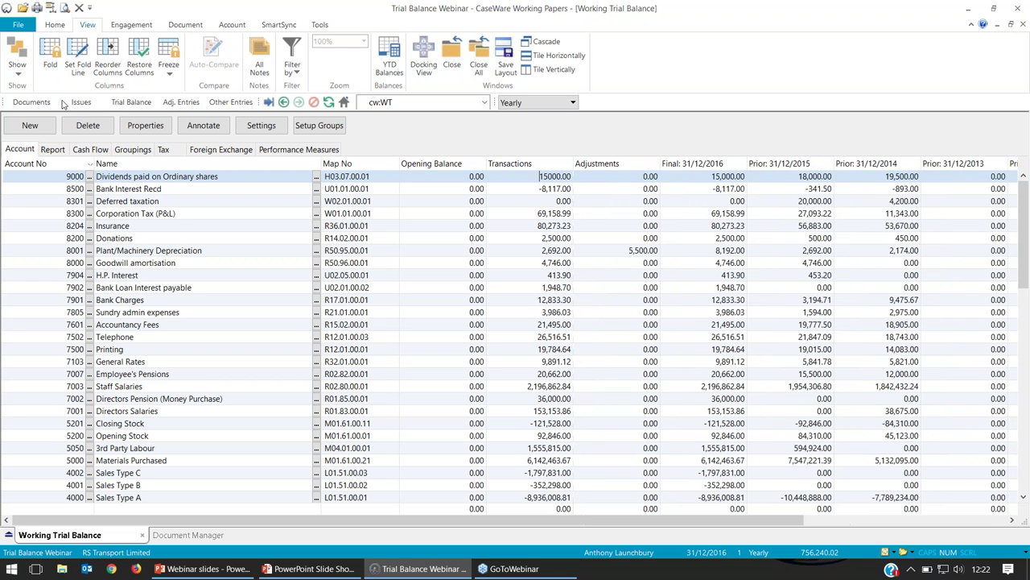
left_click(366, 177)
left_click(46, 53)
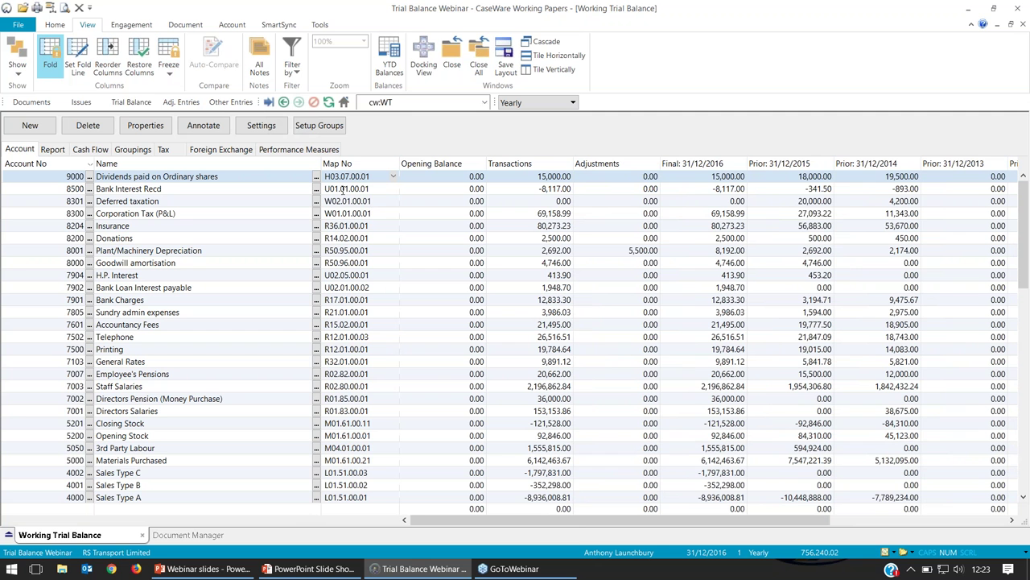
Step: Open the N1. 1 Trial Balance document from the Document Manager and look through it down to the totals
left_click(29, 103)
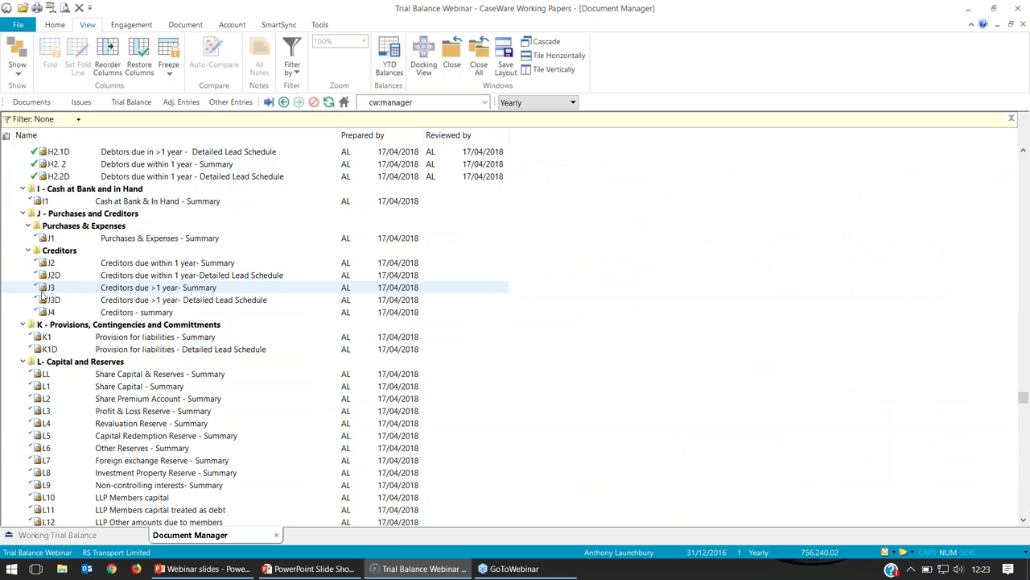
scroll(97, 314, "down", 5)
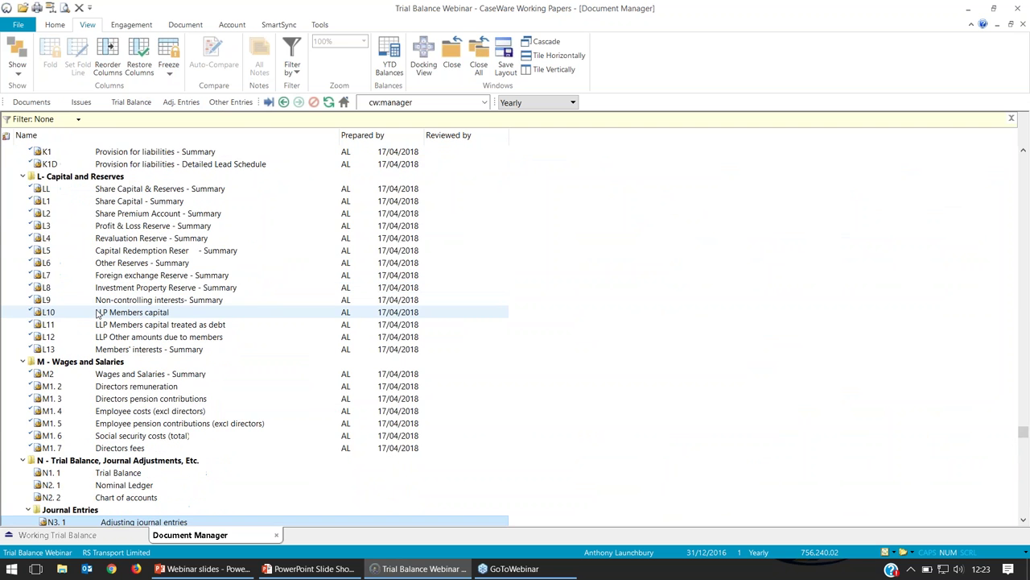
scroll(97, 314, "down", 3)
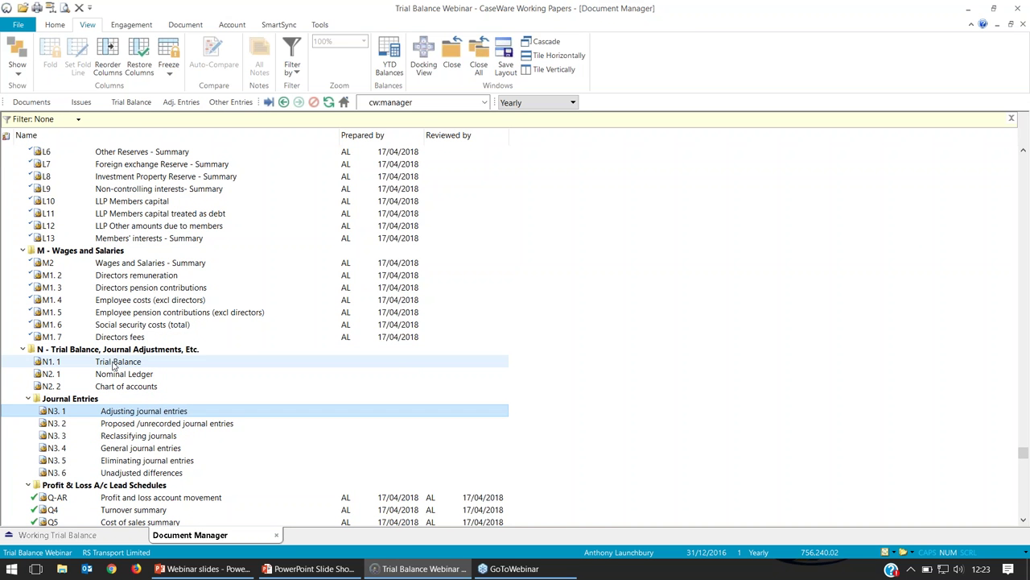
double_click(114, 364)
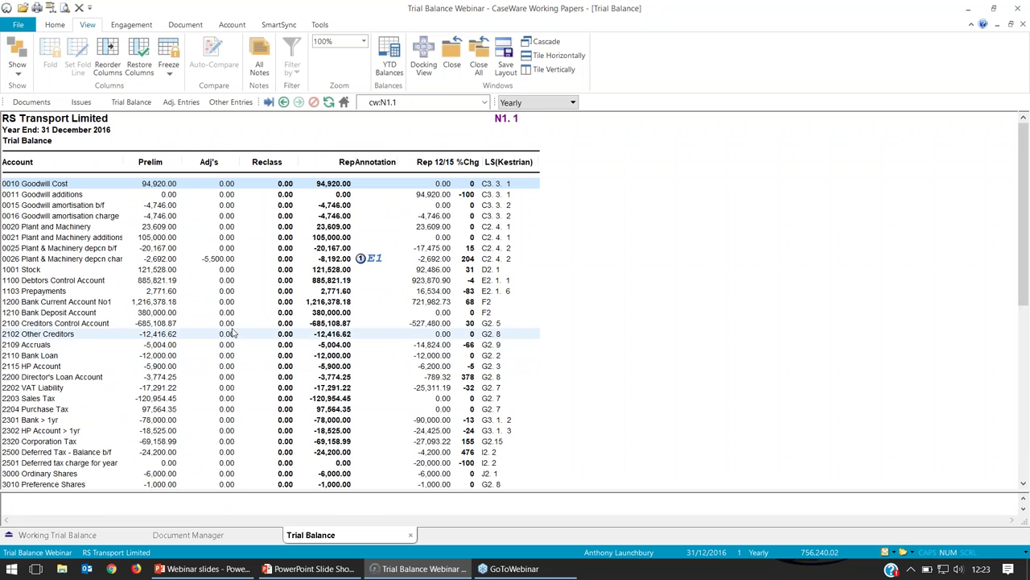
scroll(232, 333, "down", 10)
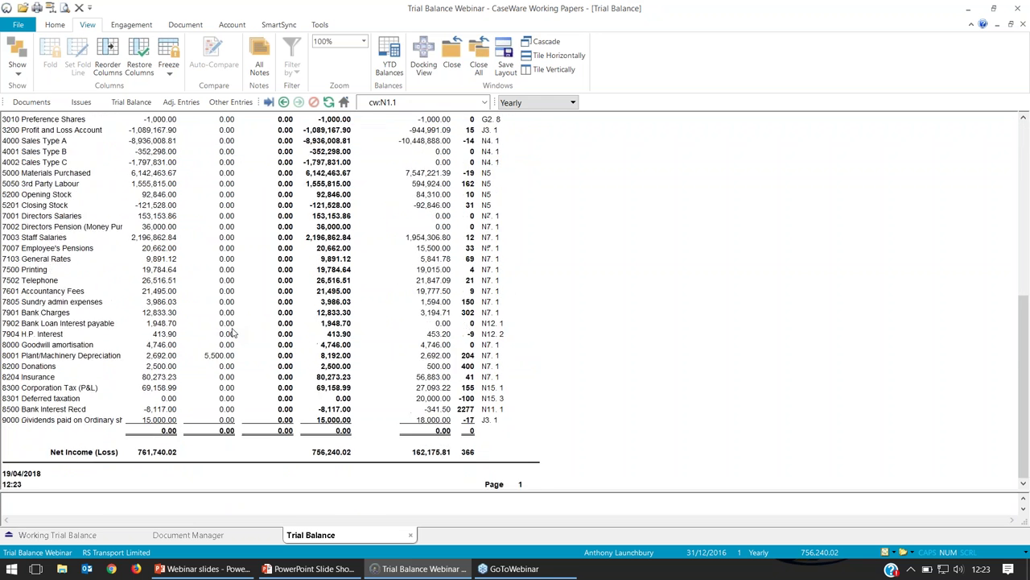
scroll(231, 333, "up", 10)
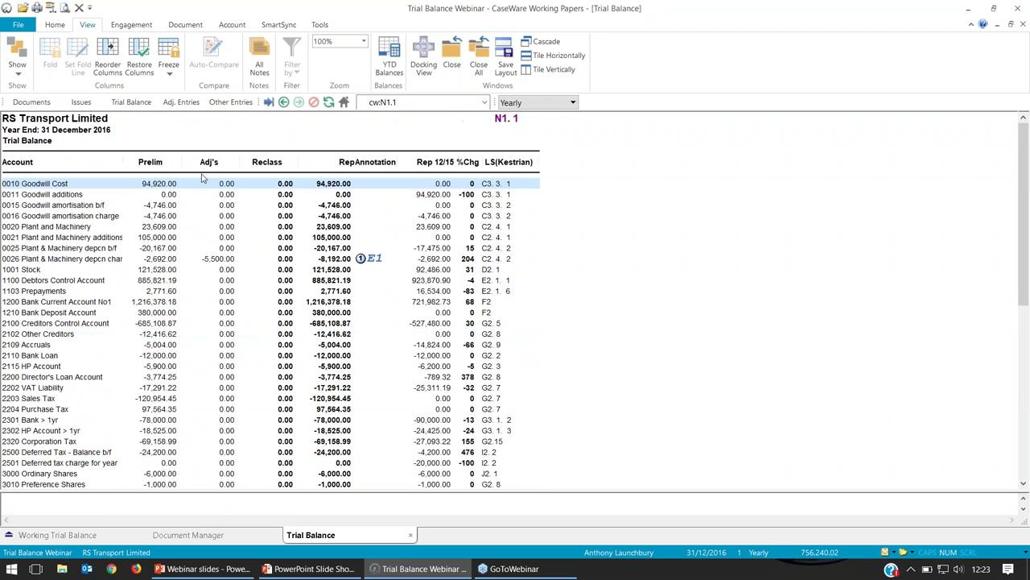
Step: Freeze the column header of the Trial Balance document and check it while viewing the lower account lines
mouse_move(238, 157)
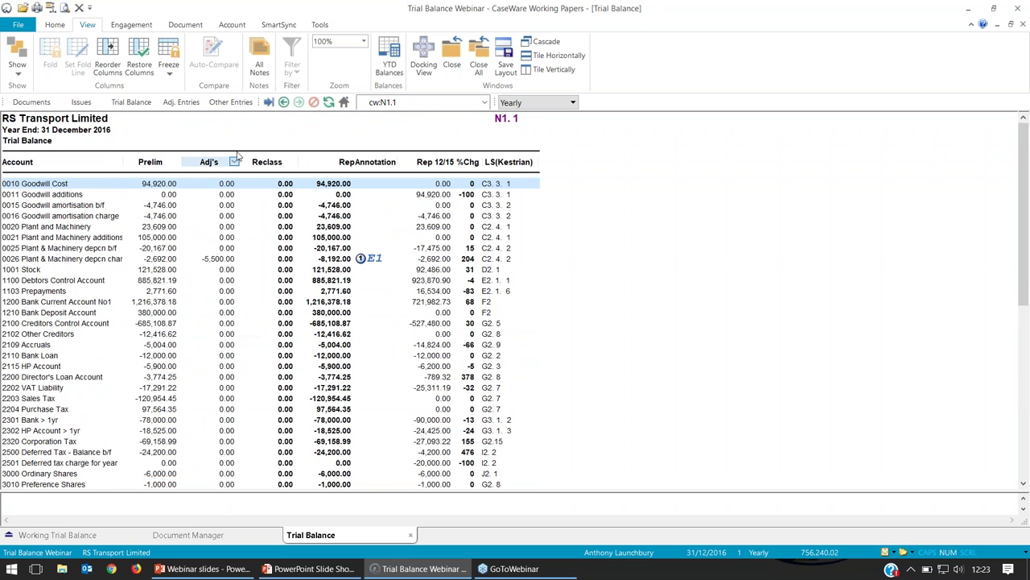
left_click(170, 74)
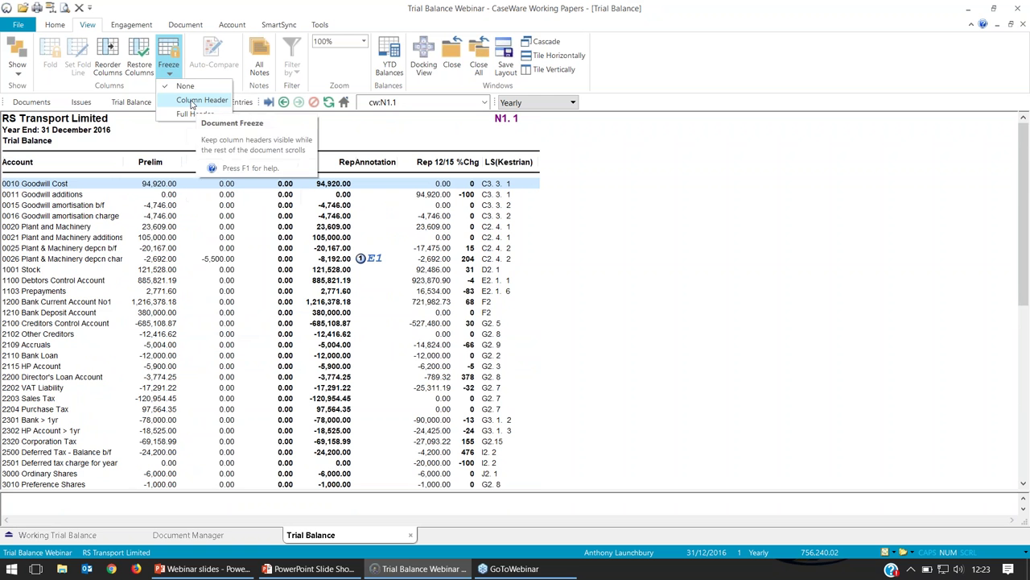
left_click(189, 104)
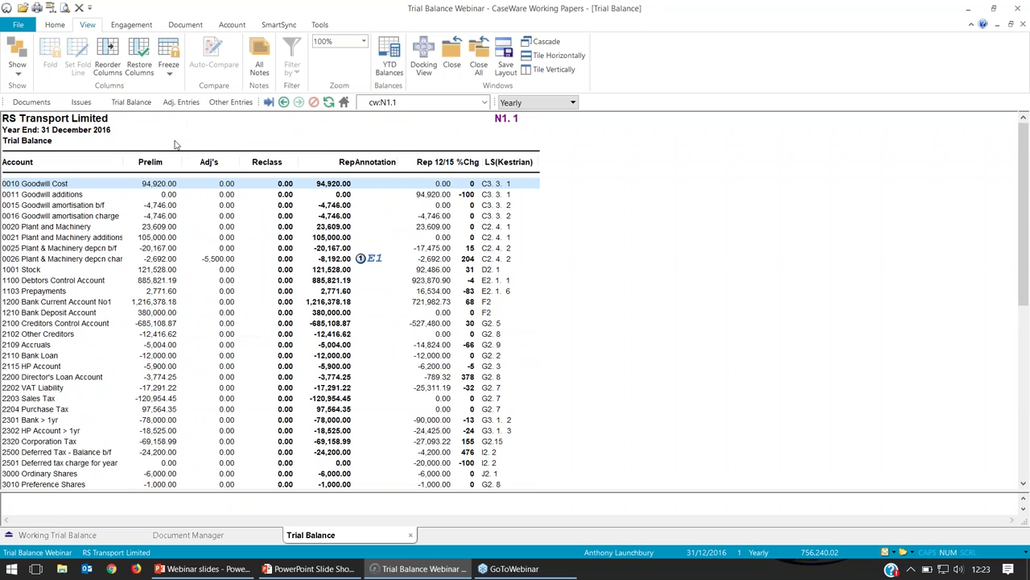
scroll(158, 129, "down", 2)
scroll(158, 128, "down", 5)
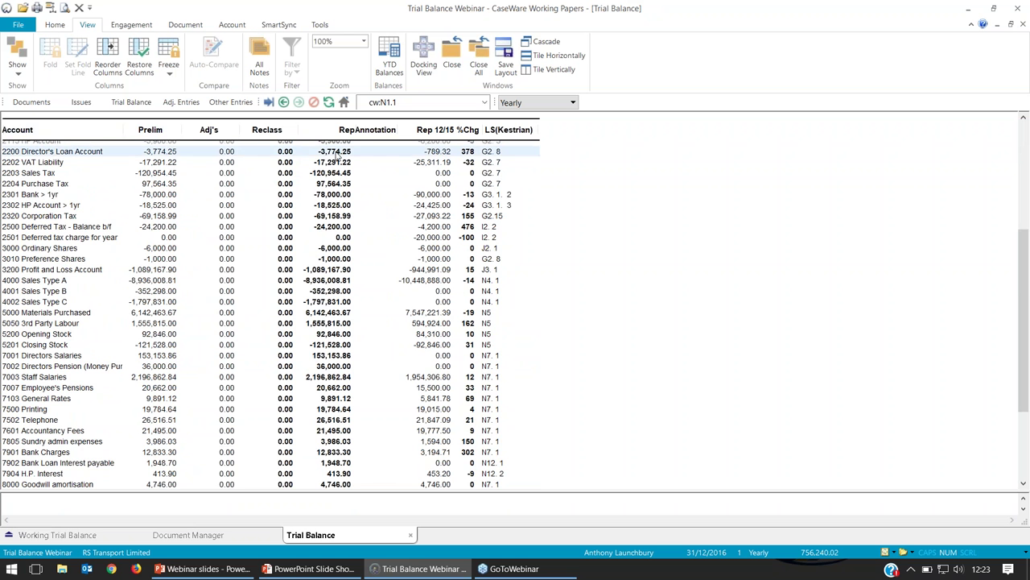
scroll(462, 173, "down", 5)
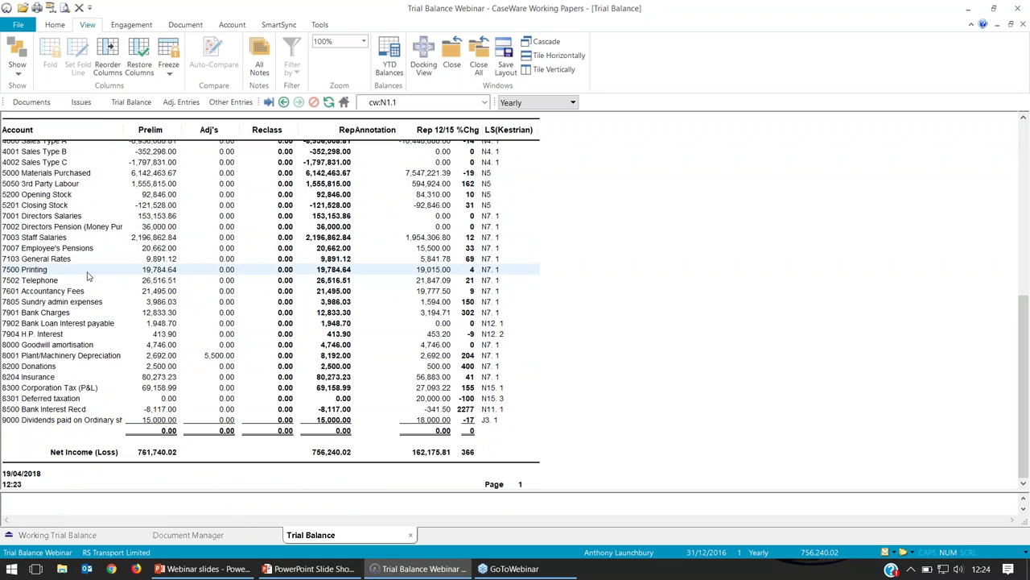
Step: Trace the Rep balance of 7502 Telephone to its source in the working trial balance, and return to the N1. 1 Trial Balance document
right_click(332, 286)
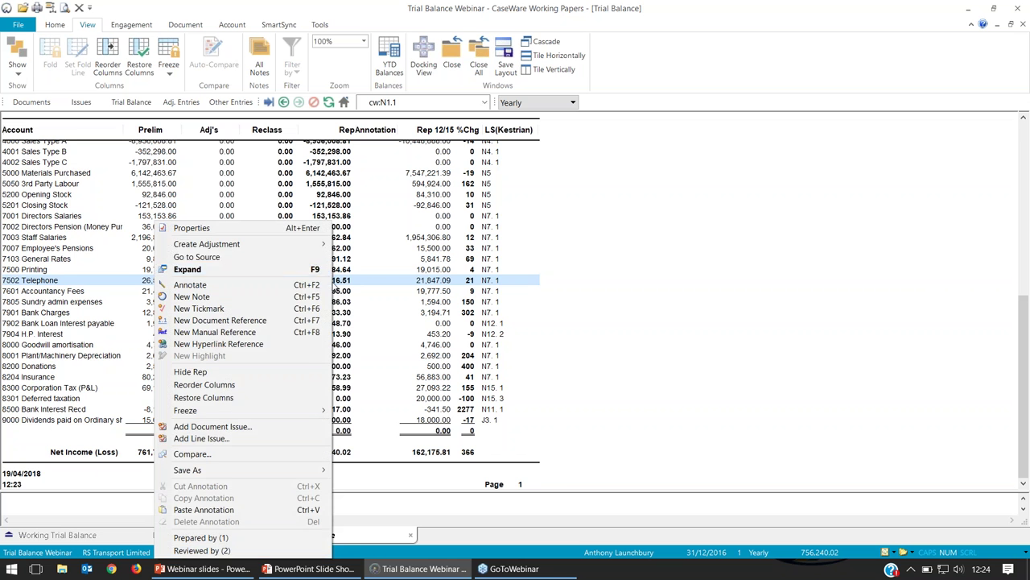
left_click(197, 256)
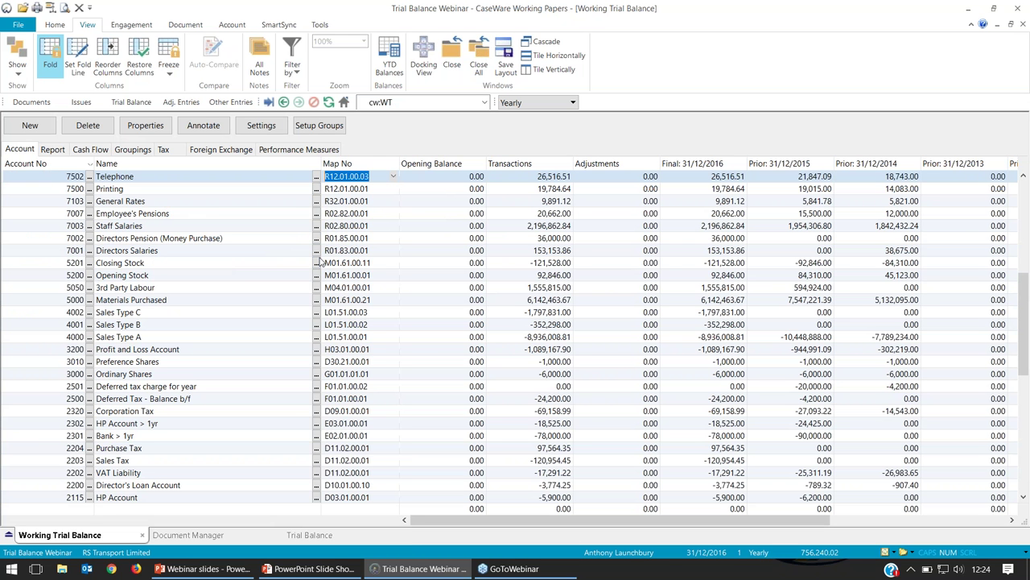
left_click(188, 535)
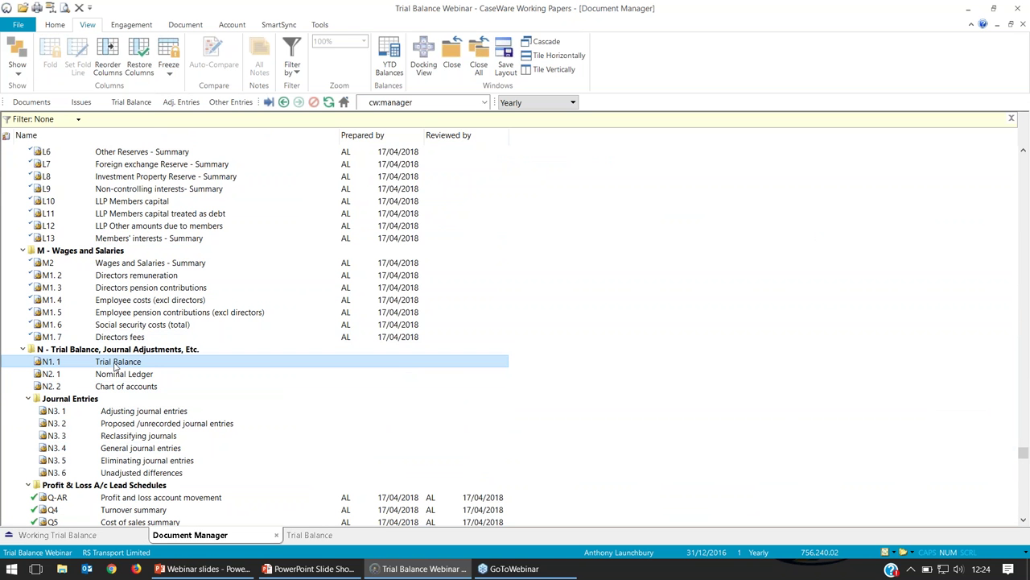
double_click(115, 363)
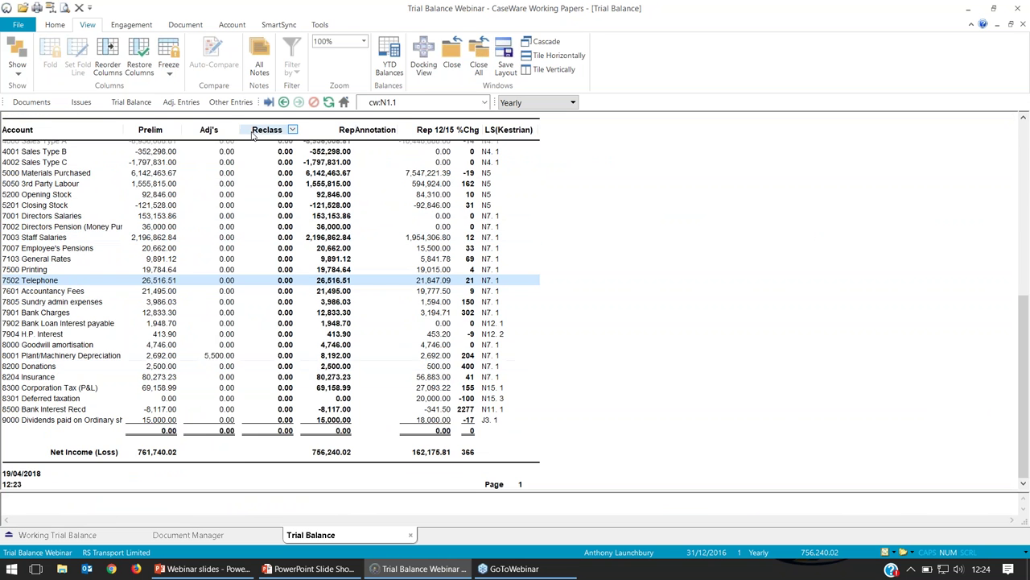
Step: Freeze the full header of the Trial Balance document instead of only the column header
scroll(252, 136, "up", 5)
left_click(168, 64)
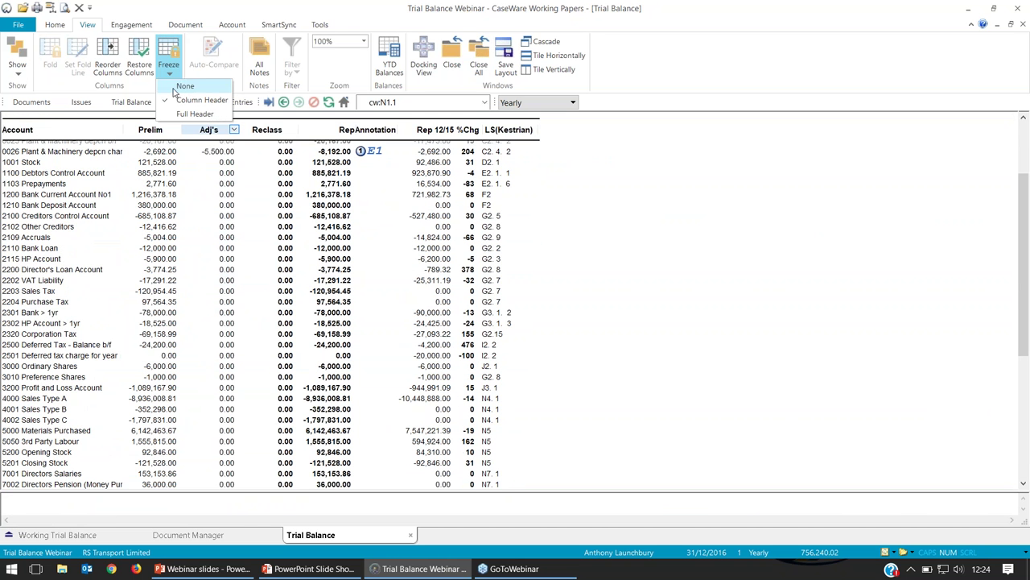
left_click(171, 117)
scroll(142, 221, "up", 4)
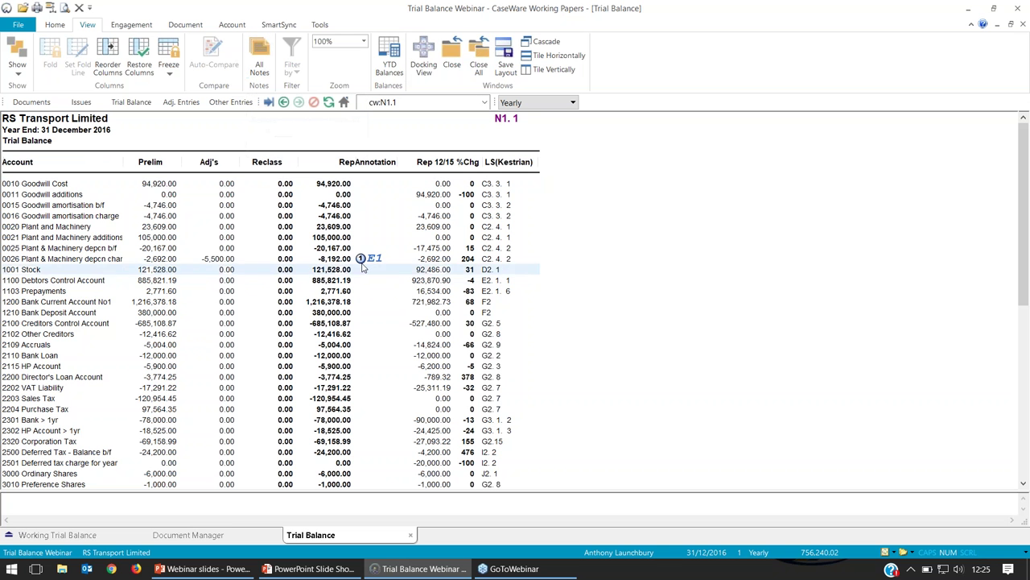
Step: Display all notes for the Trial Balance document, minimise them, and close the document to return to the Document Manager
mouse_move(362, 264)
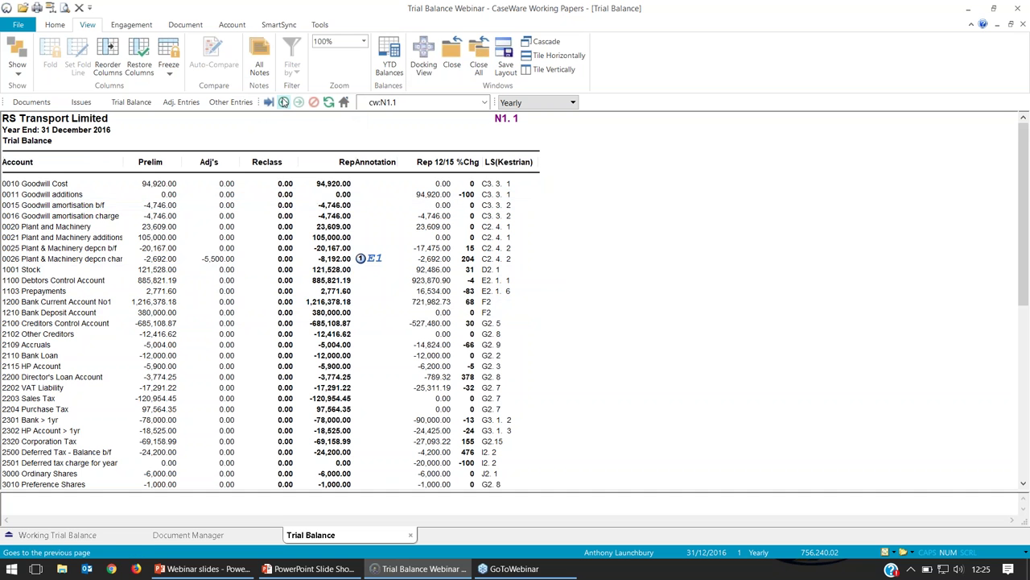
left_click(259, 63)
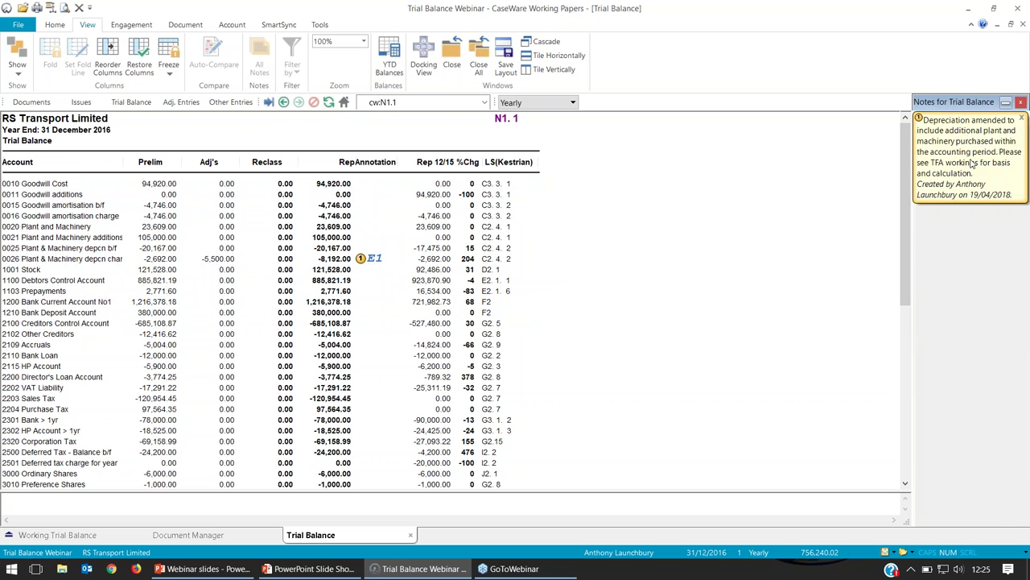
left_click(1005, 102)
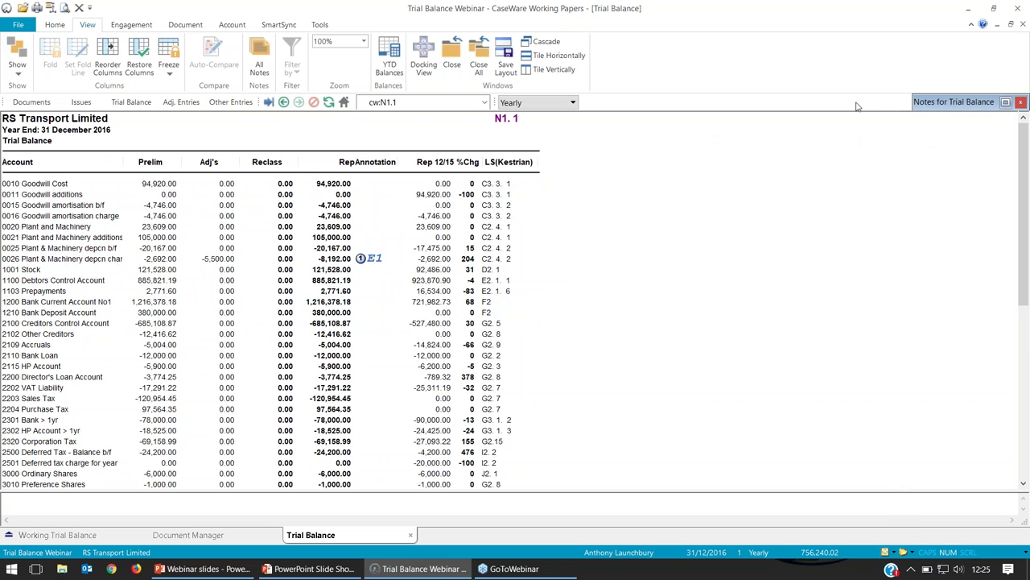
left_click(1023, 118)
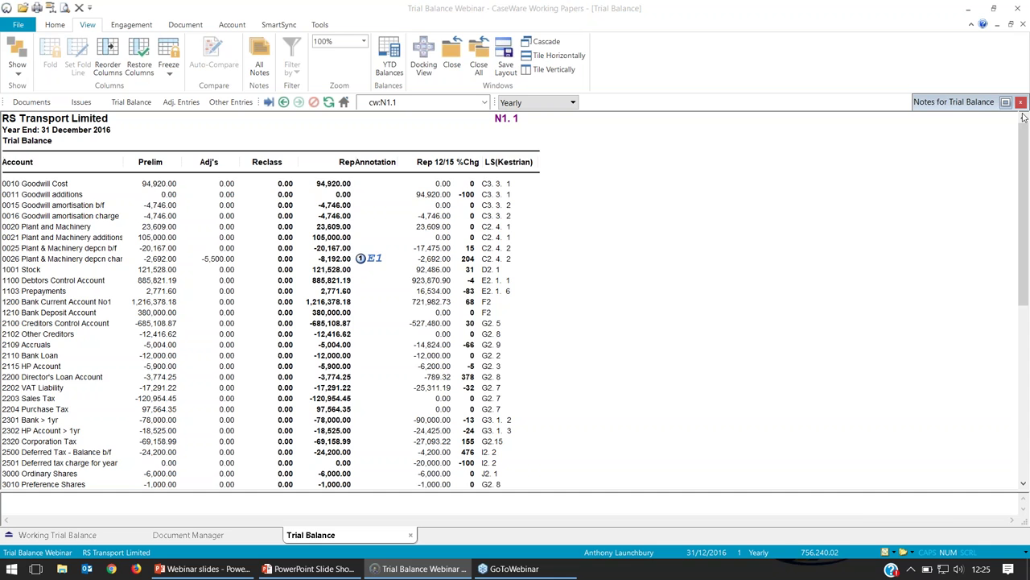
key("alt+Tab")
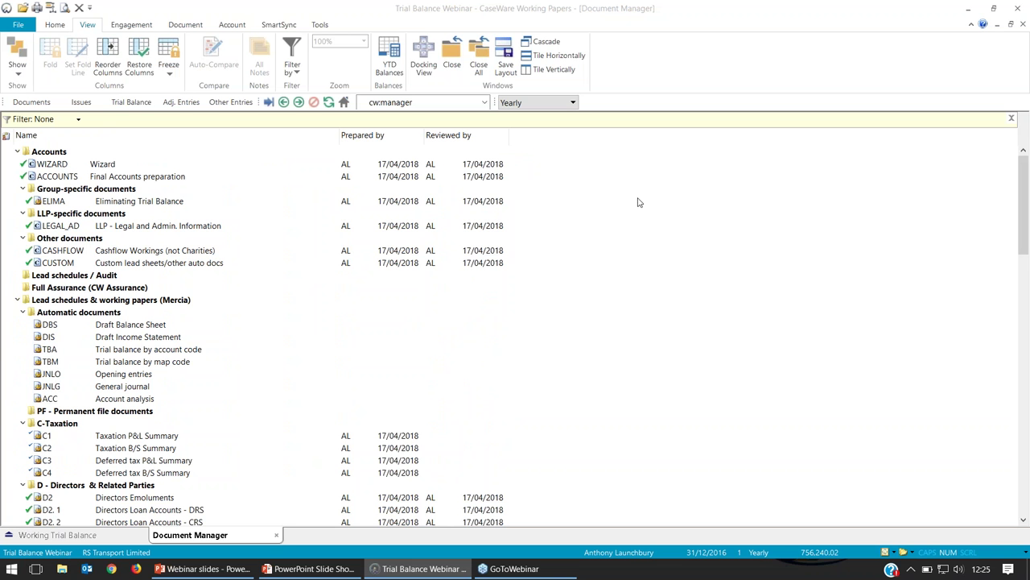
Step: Examine the document filters offered in the Document Manager, both from the filter header and from the Filter by command
left_click(78, 120)
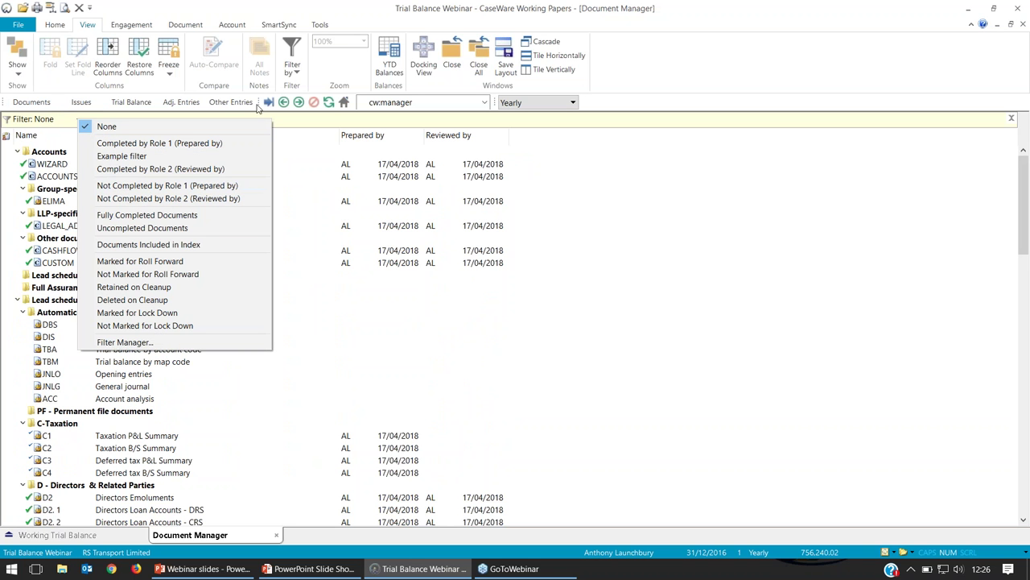
left_click(297, 74)
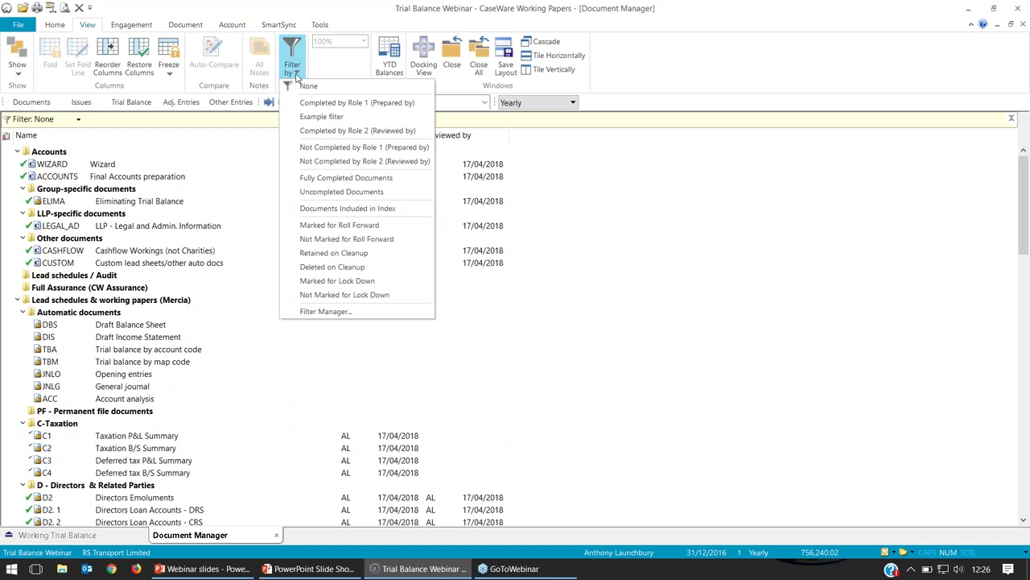
left_click(232, 152)
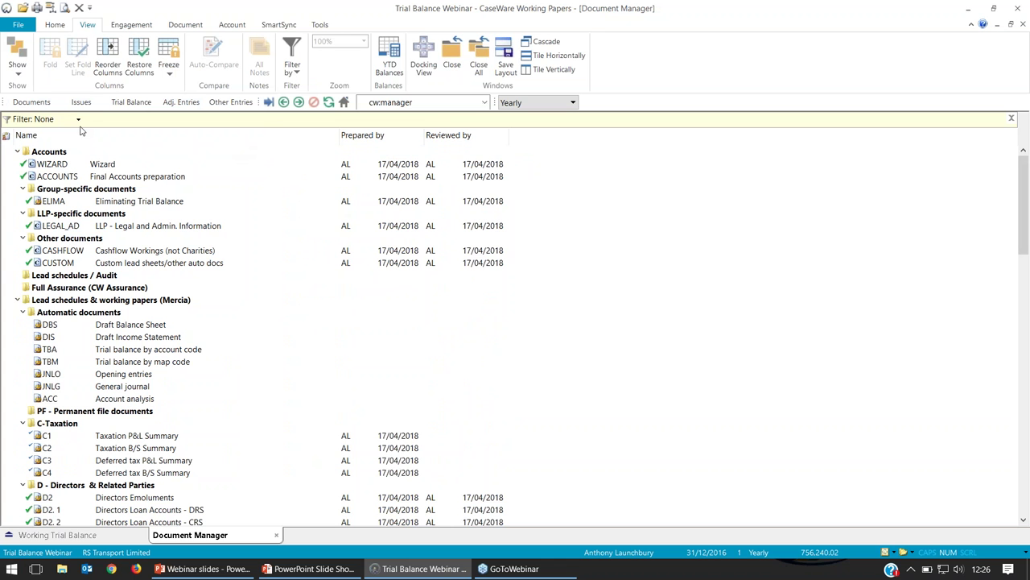
left_click(59, 28)
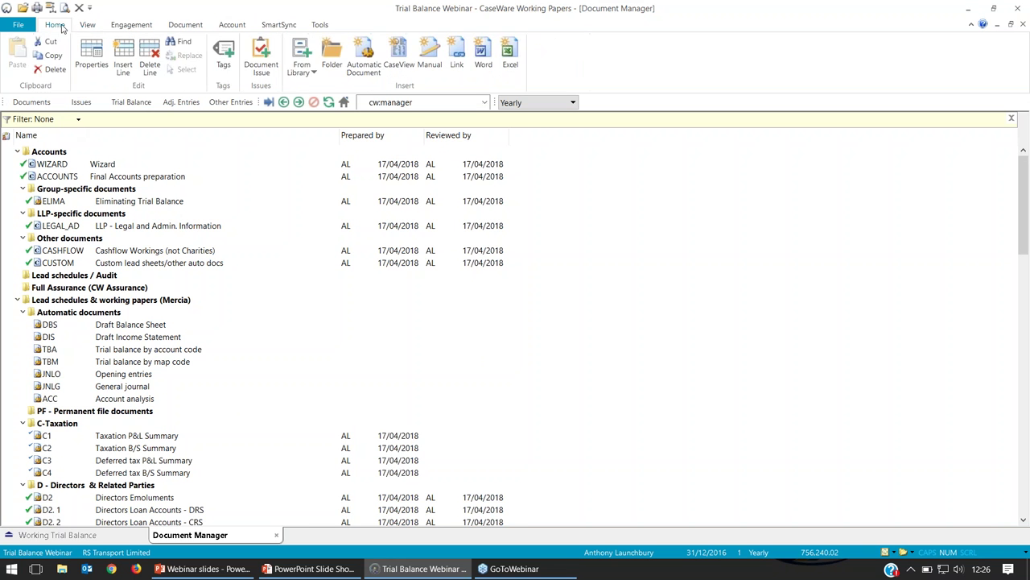
left_click(98, 28)
left_click(122, 29)
left_click(189, 31)
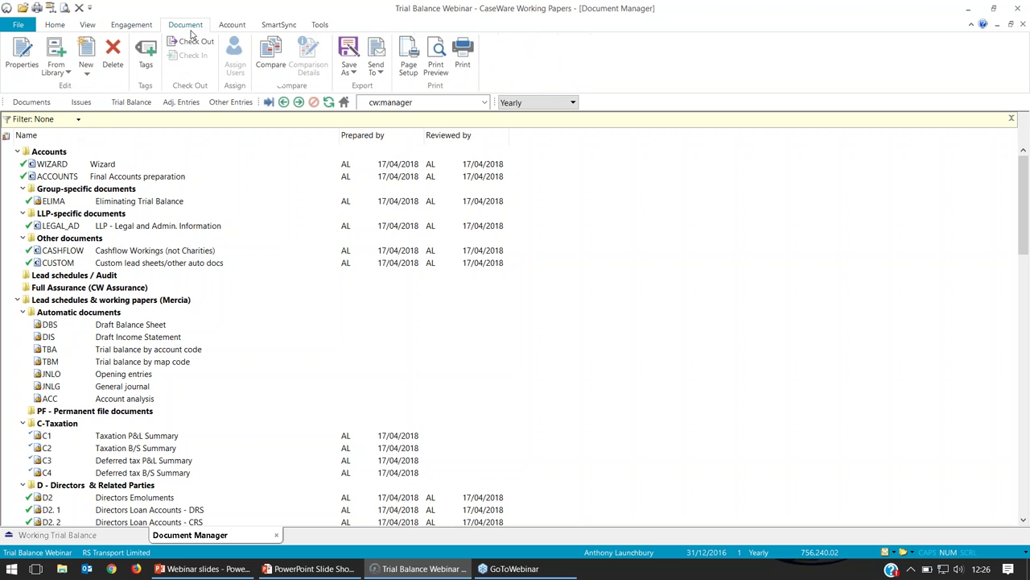
left_click(78, 119)
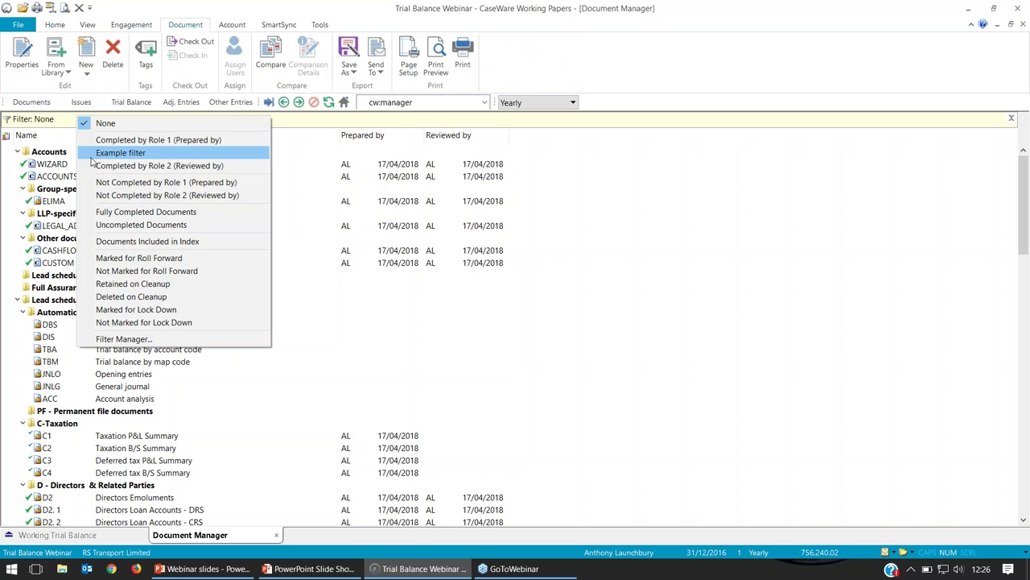
left_click(306, 166)
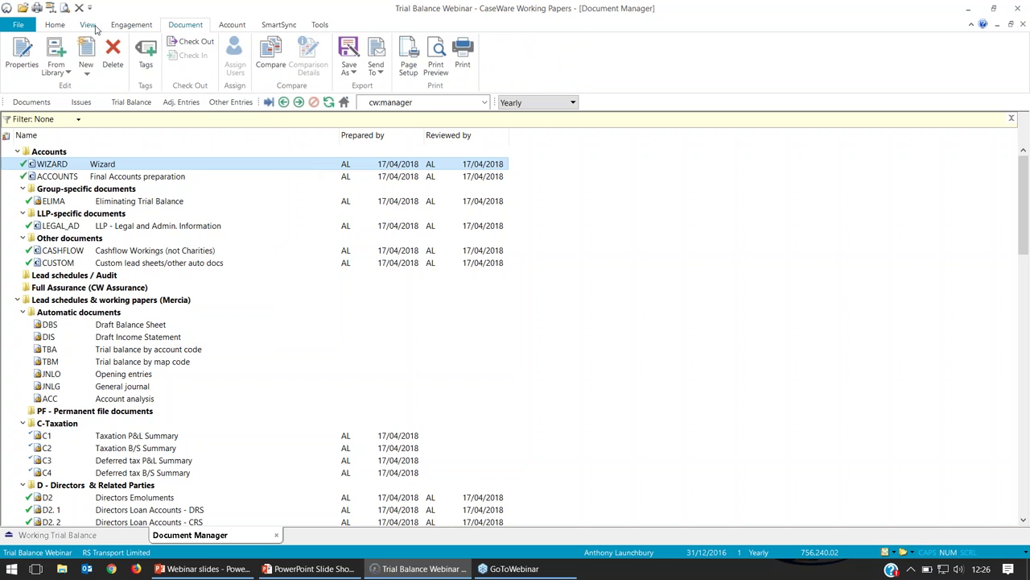
Step: Hide the filter header of the Document Manager and show it again
left_click(94, 27)
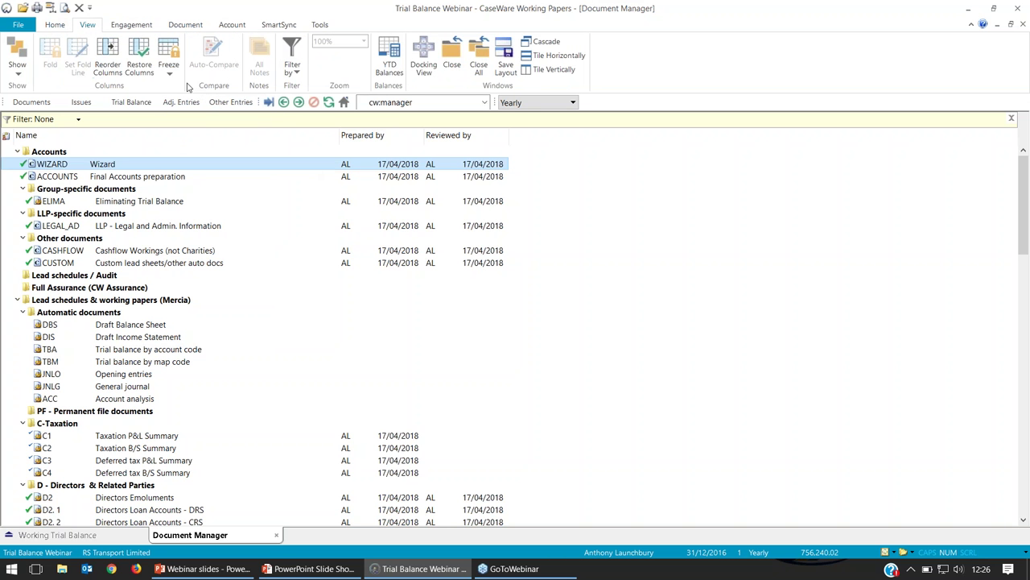
left_click(20, 72)
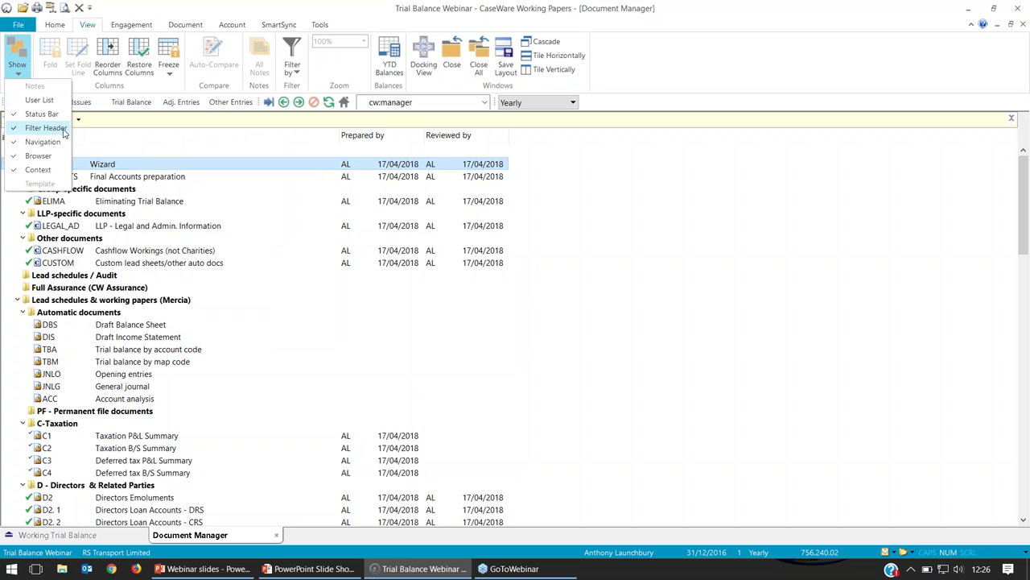
left_click(43, 131)
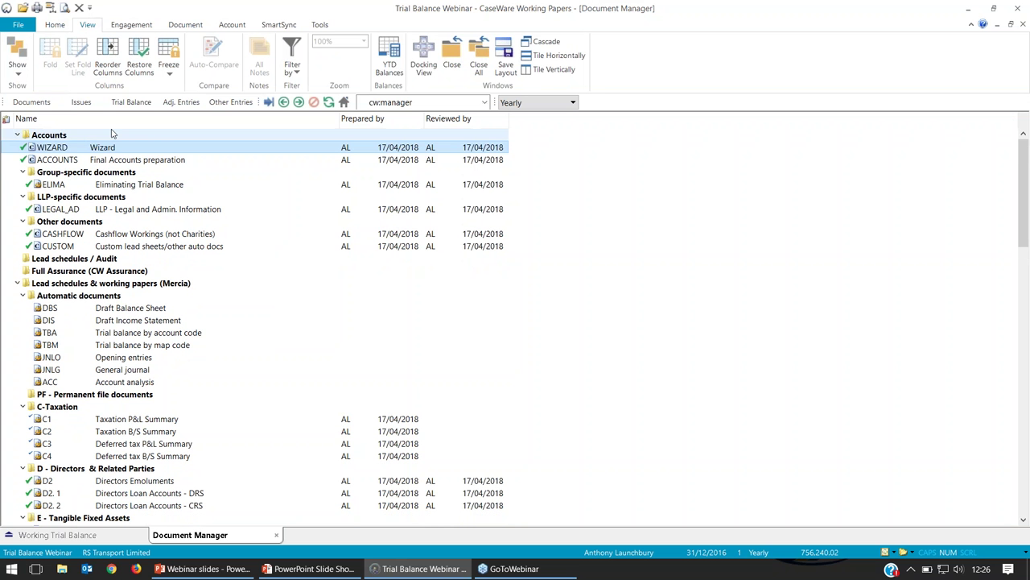
left_click(17, 63)
left_click(43, 130)
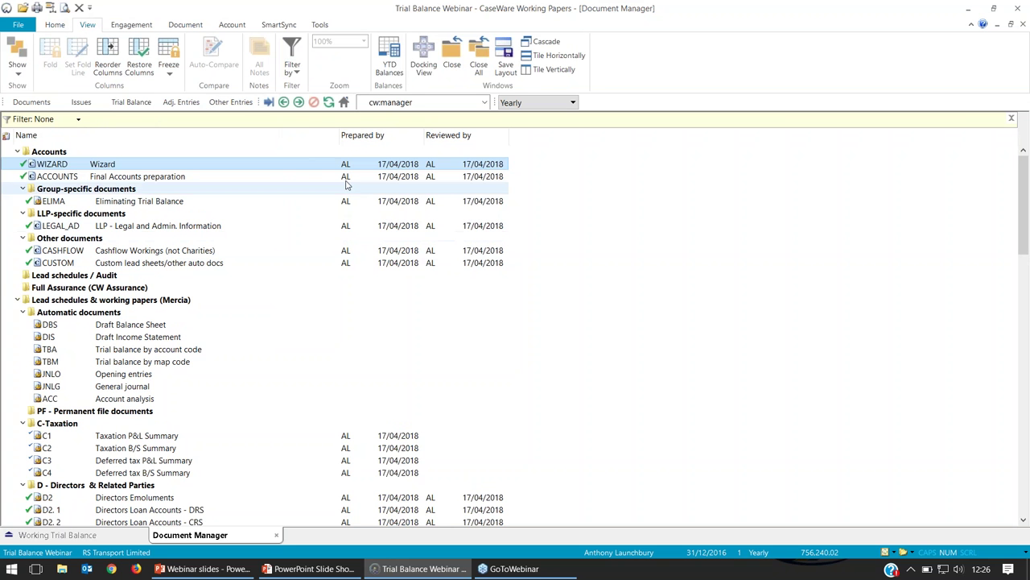
Step: Filter the documents by Not Completed by Role 1 (Prepared by), and switch the filter to Not Completed by Role 2 (Reviewed by)
left_click(292, 71)
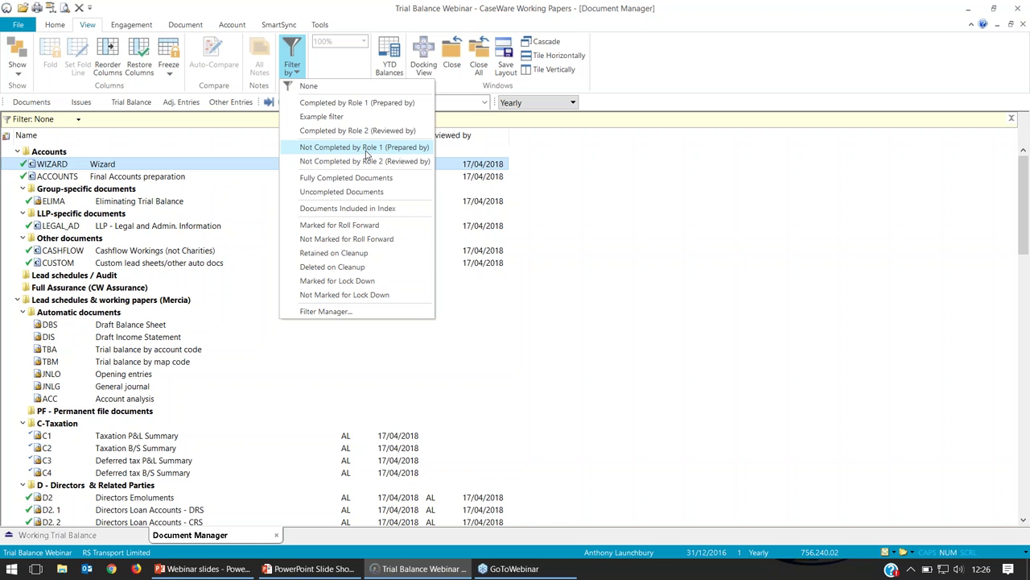
left_click(323, 152)
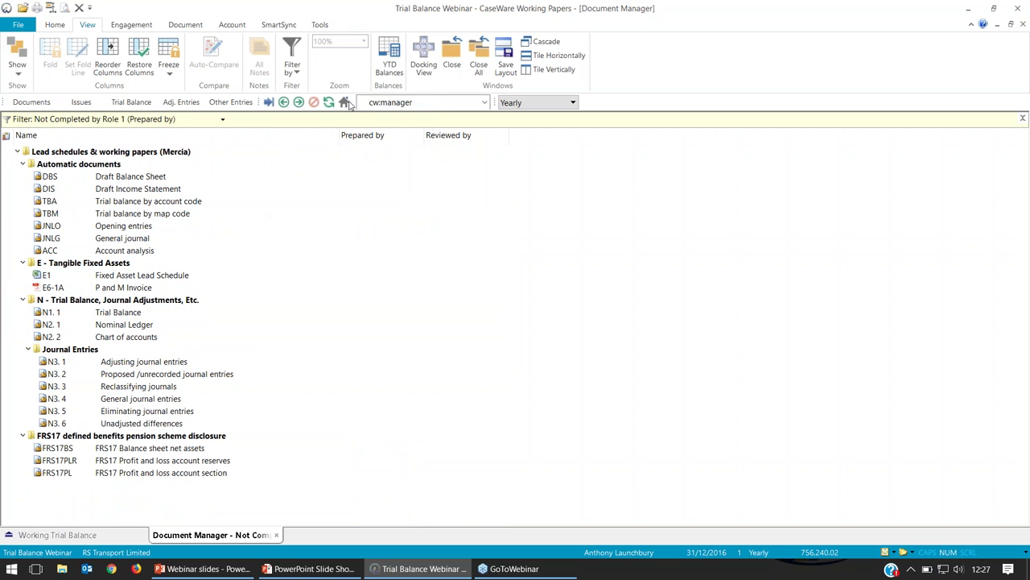
left_click(292, 66)
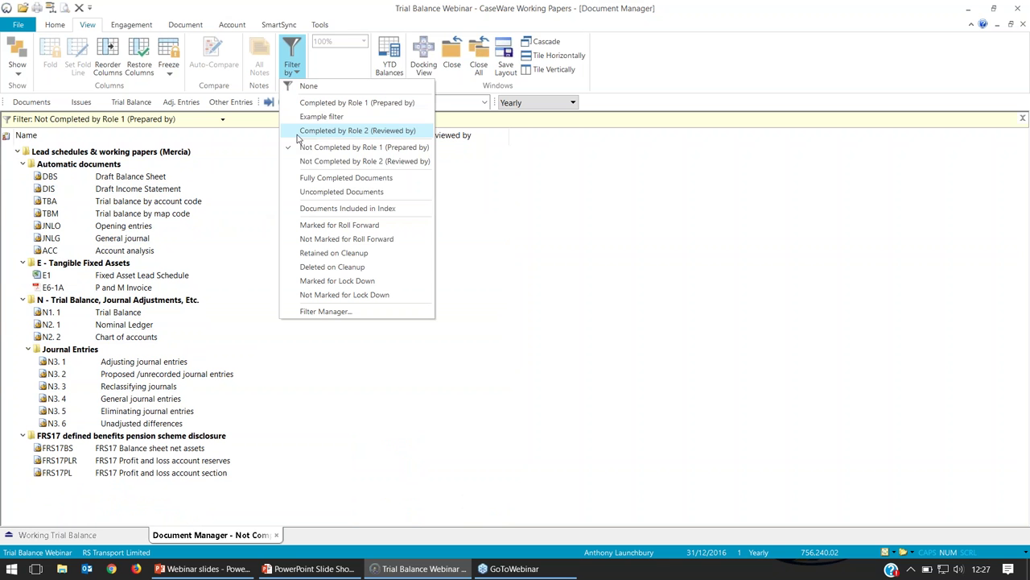
left_click(325, 165)
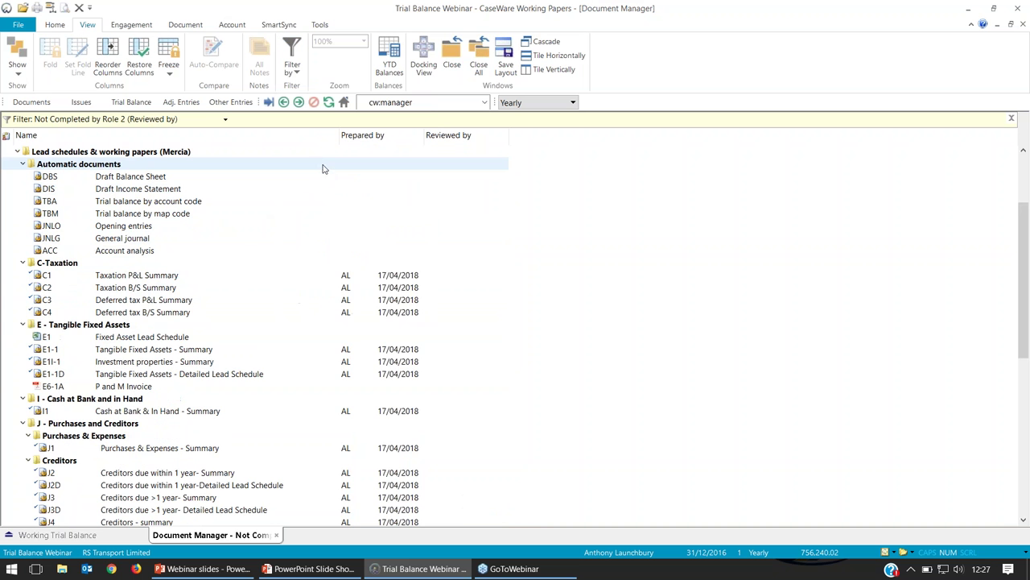
scroll(214, 199, "down", 3)
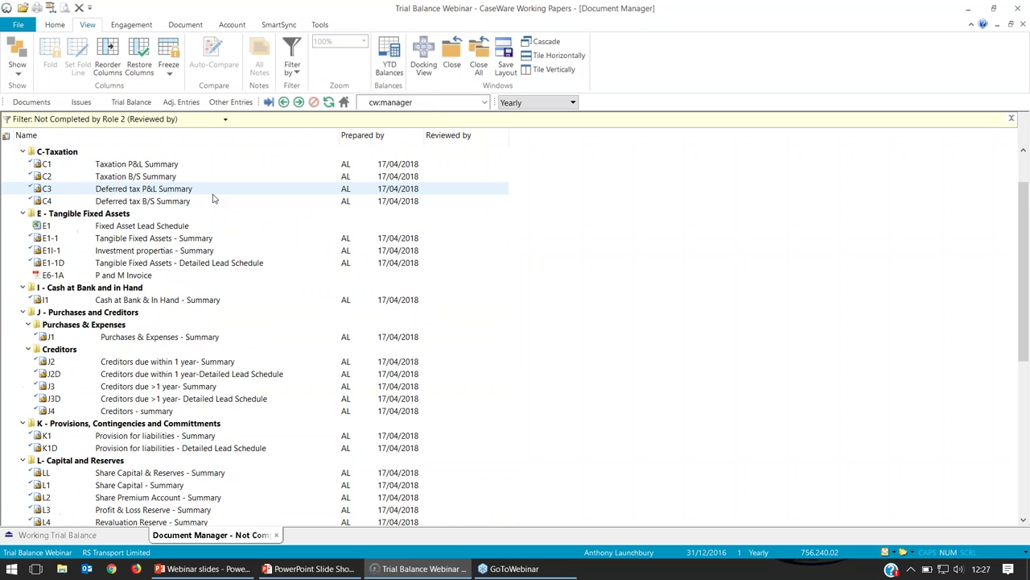
scroll(215, 200, "up", 3)
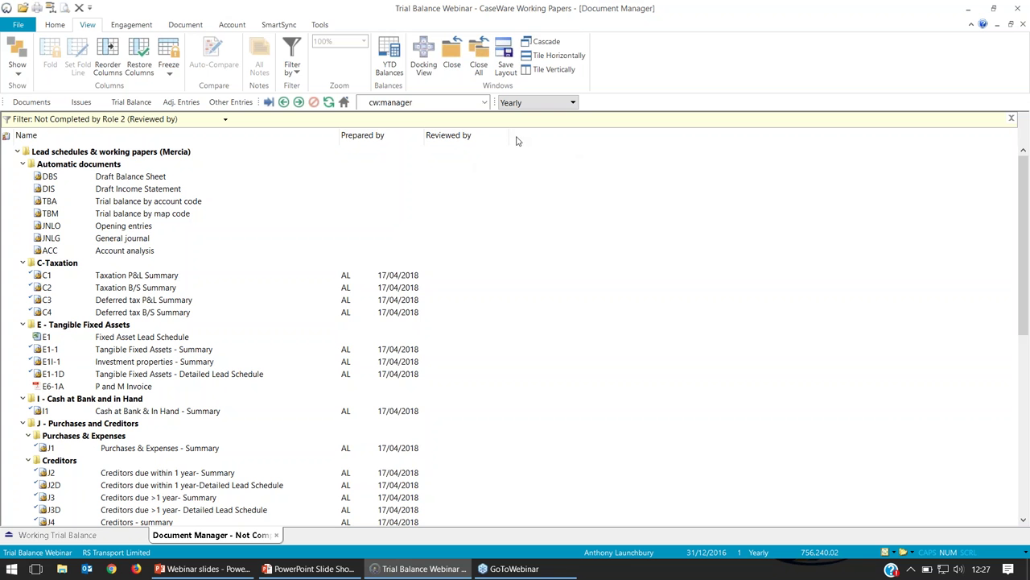
Step: Show the Tags column in the Document Manager
right_click(543, 142)
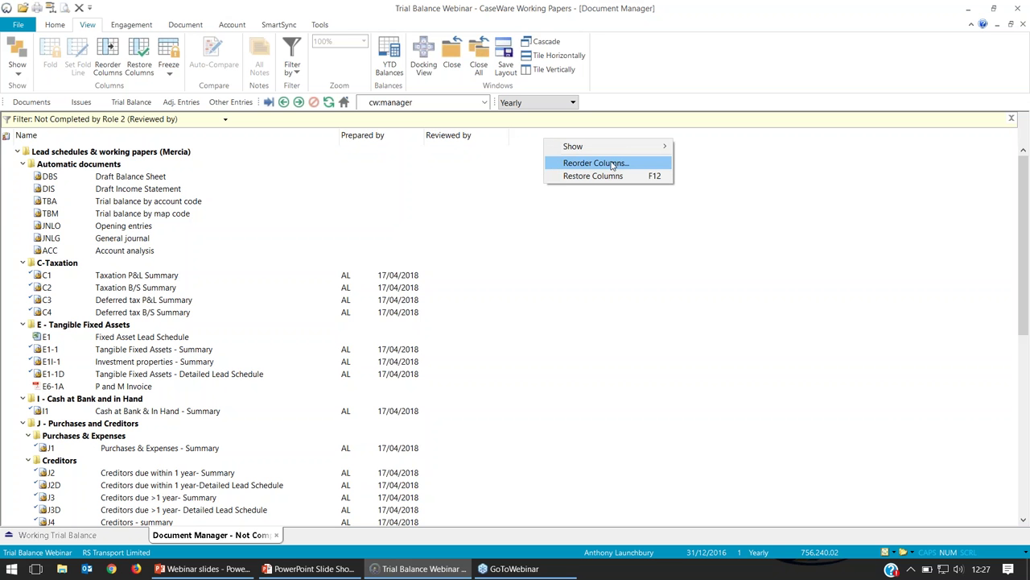
mouse_move(645, 149)
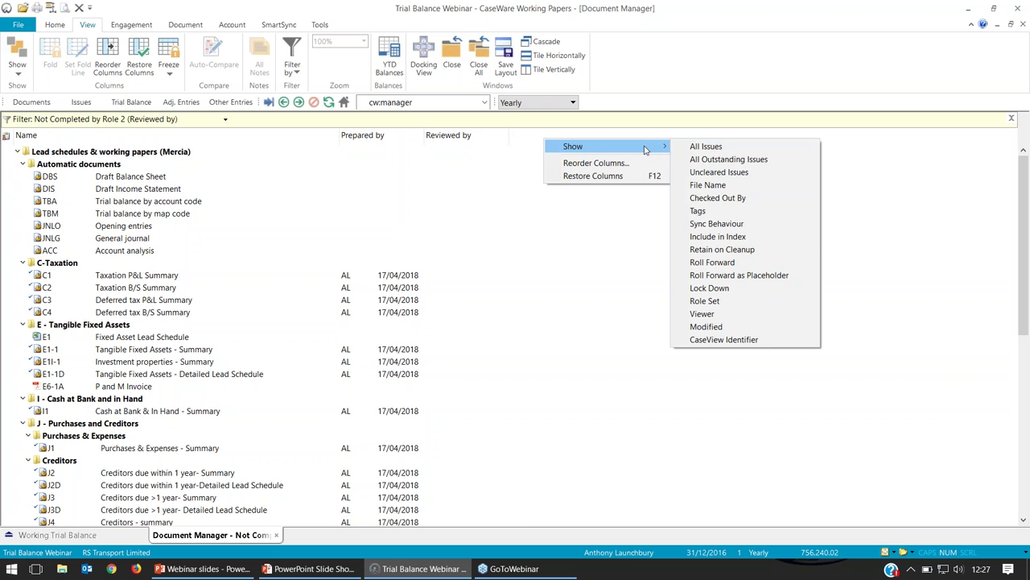
left_click(713, 213)
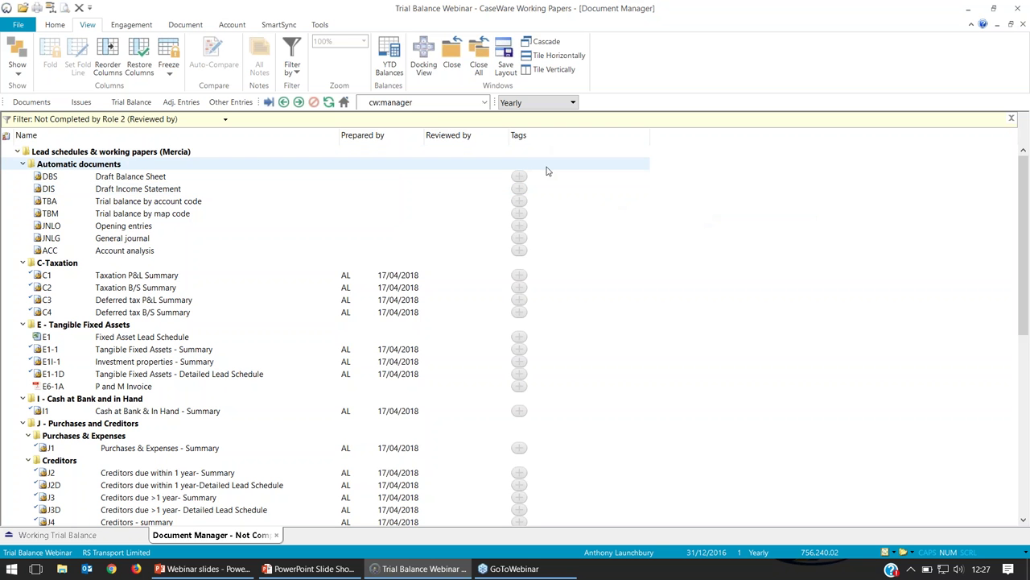
Step: Add the tag "Tax review" to the E6-1A P and M Invoice document
scroll(538, 183, "down", 5)
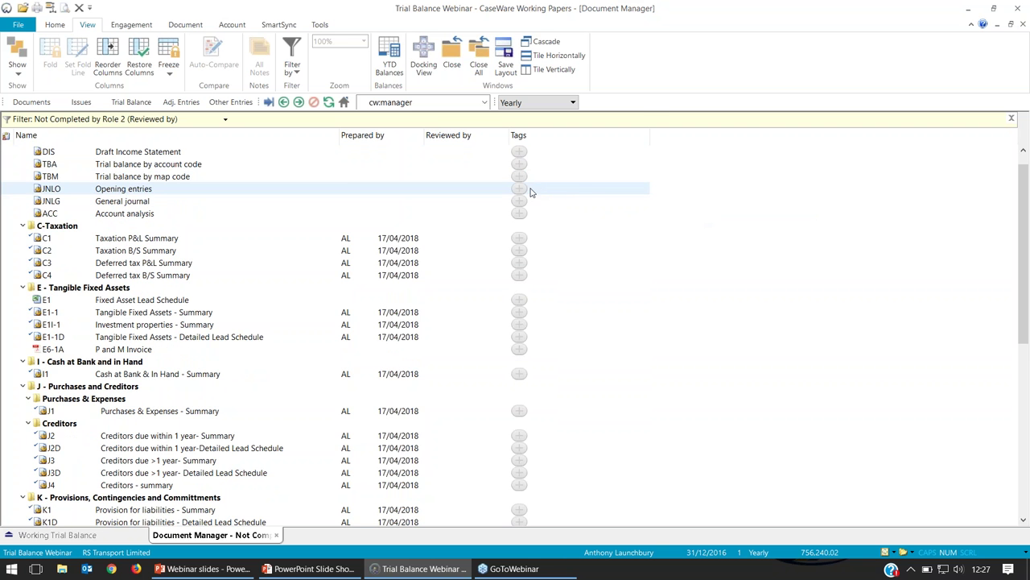
scroll(527, 196, "down", 1)
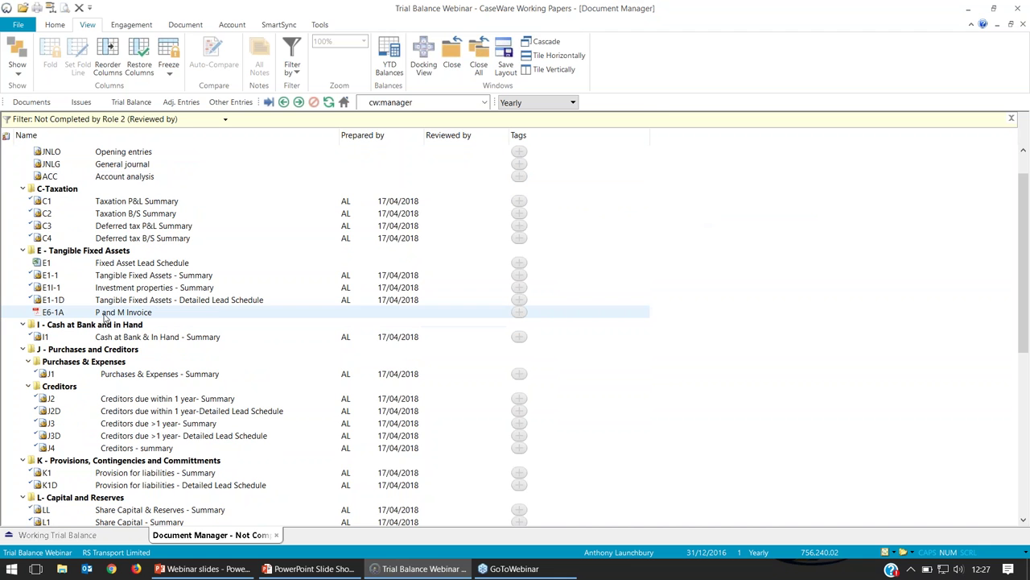
left_click(519, 313)
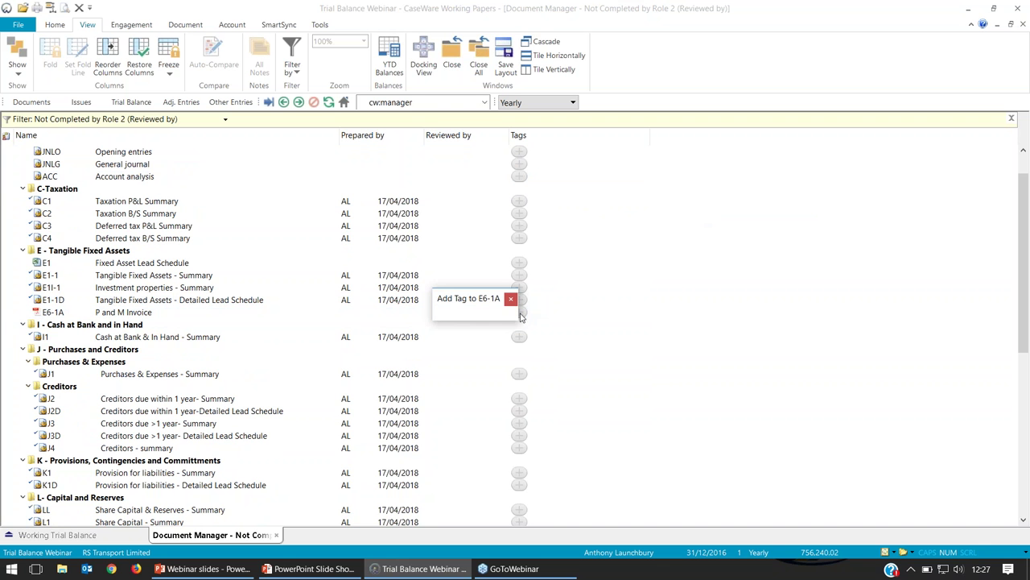
type("Tax review")
key("Return")
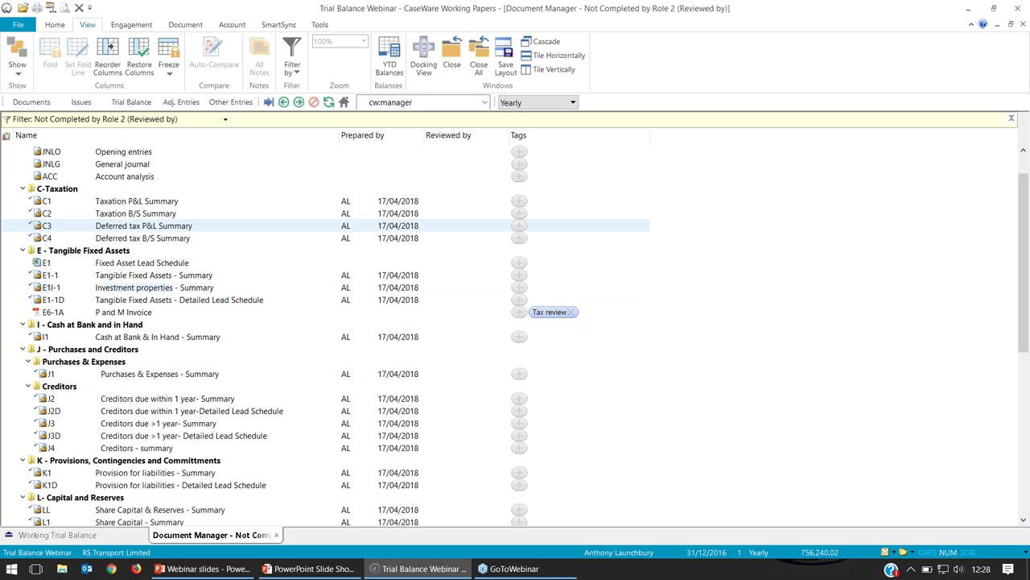
Step: Create a new personal document filter named "Tax review"
left_click(224, 121)
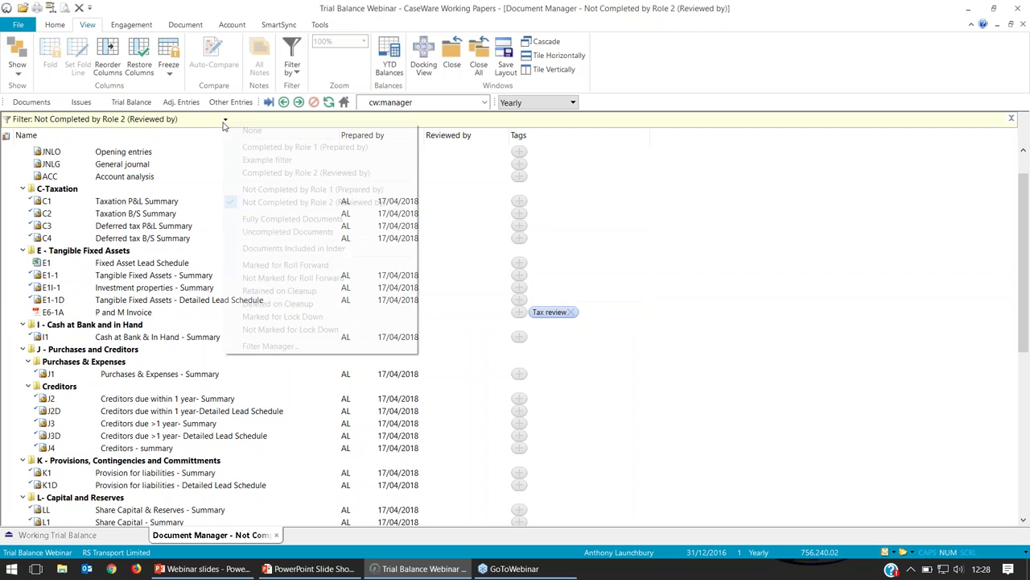
left_click(254, 347)
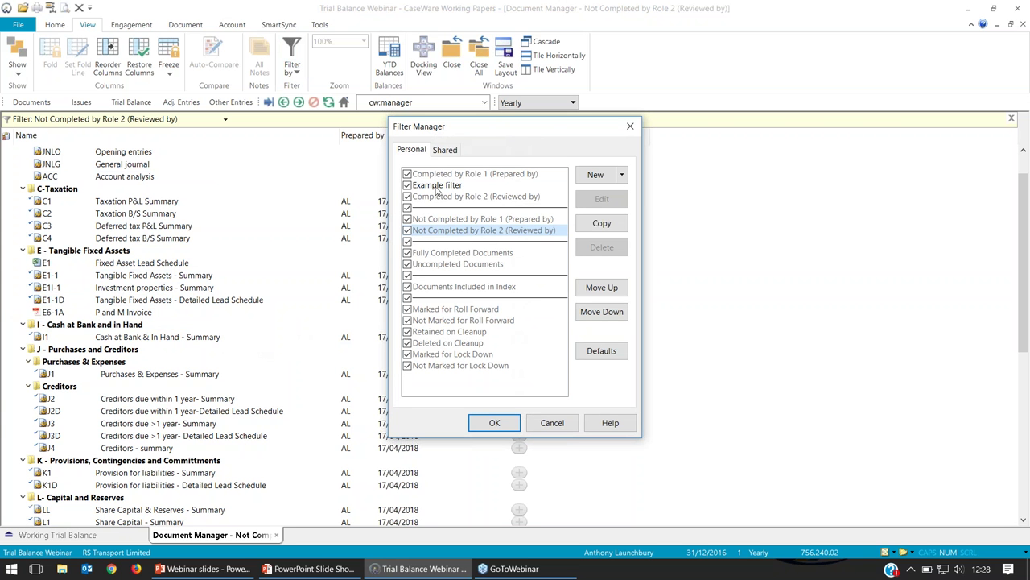
left_click(608, 179)
left_click(608, 178)
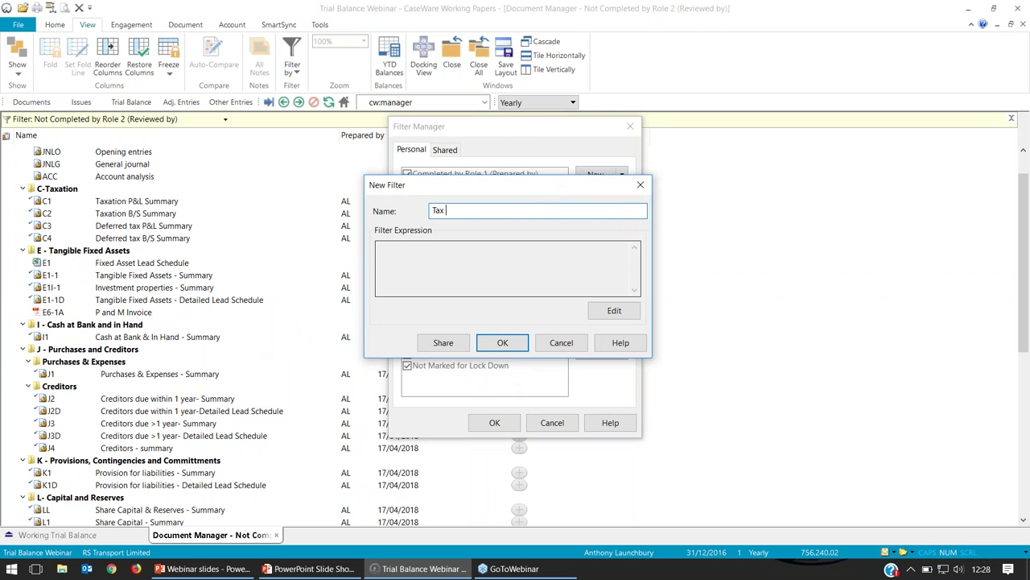
type("Tax review")
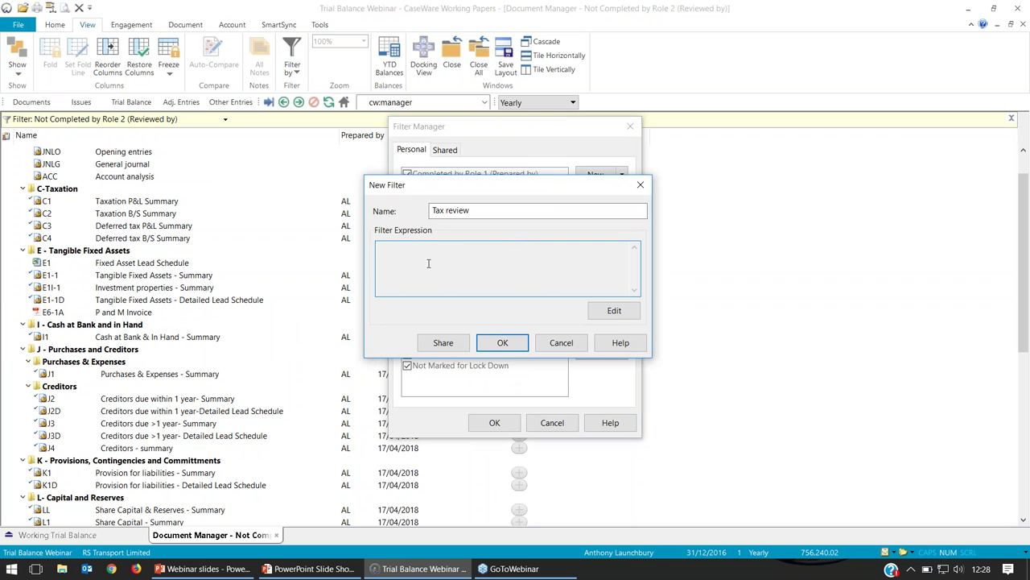
Step: Define the new filter by the Tax review tag, save it and apply it to the Document Manager
left_click(618, 310)
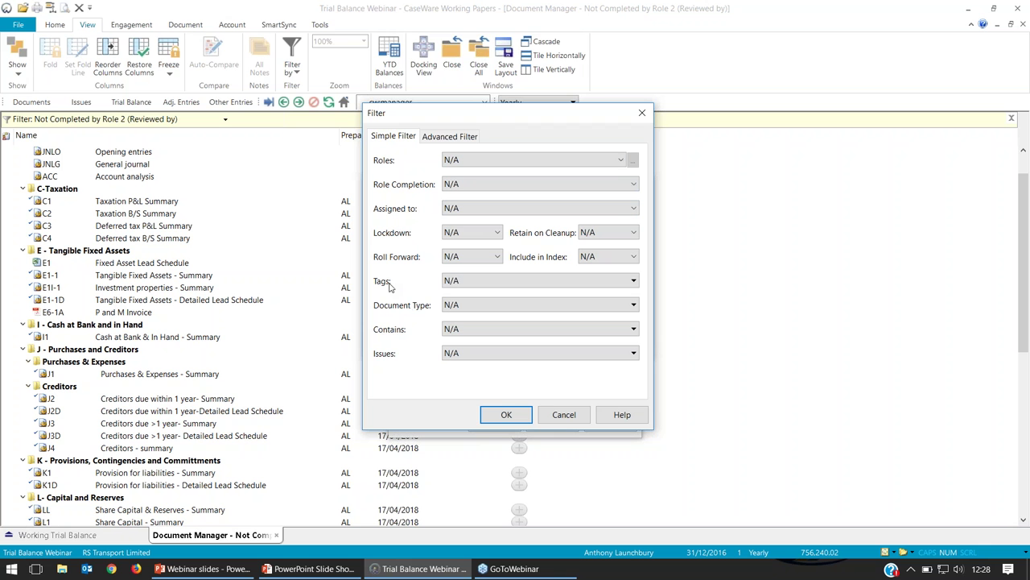
left_click(632, 281)
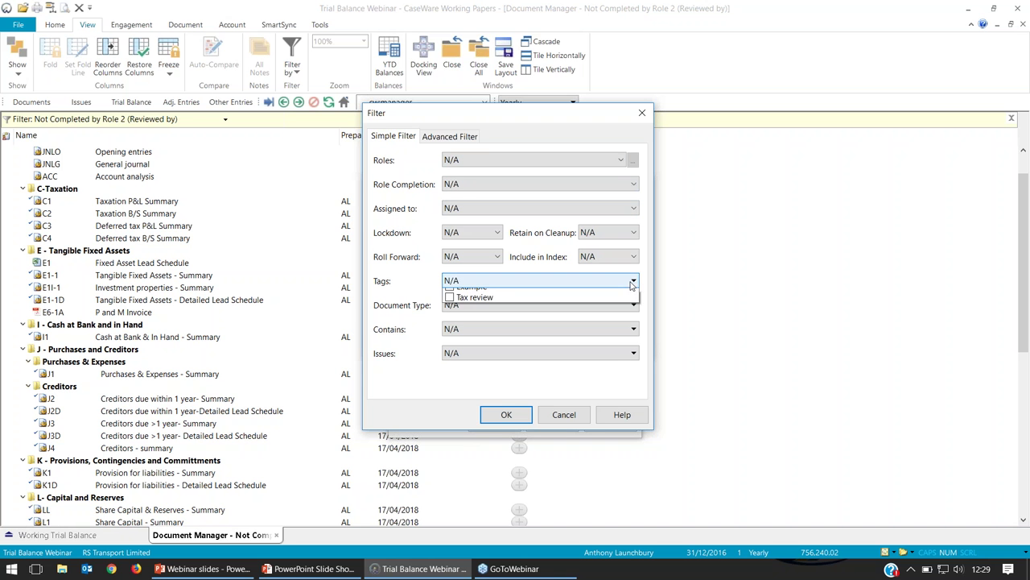
left_click(451, 305)
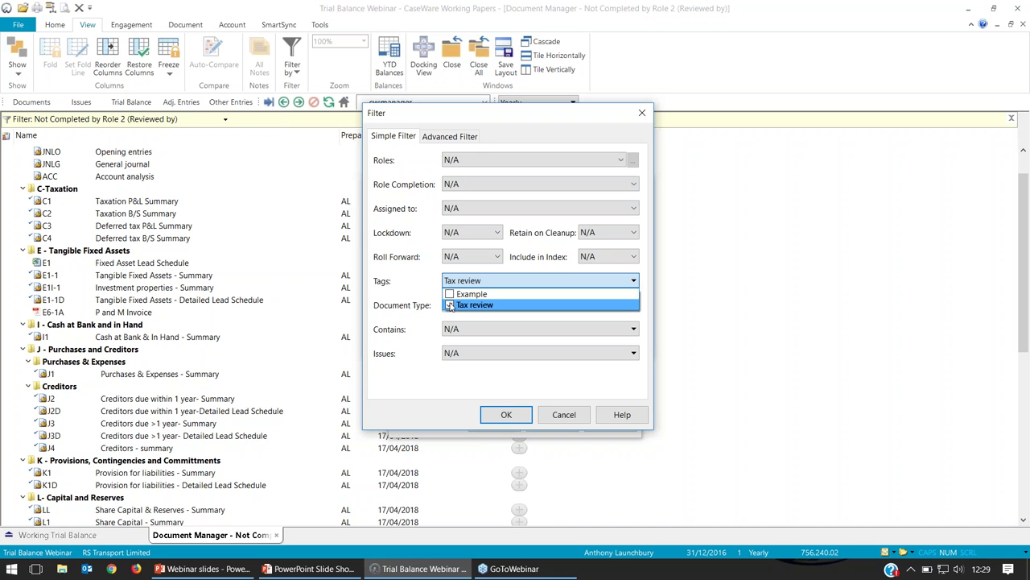
left_click(489, 395)
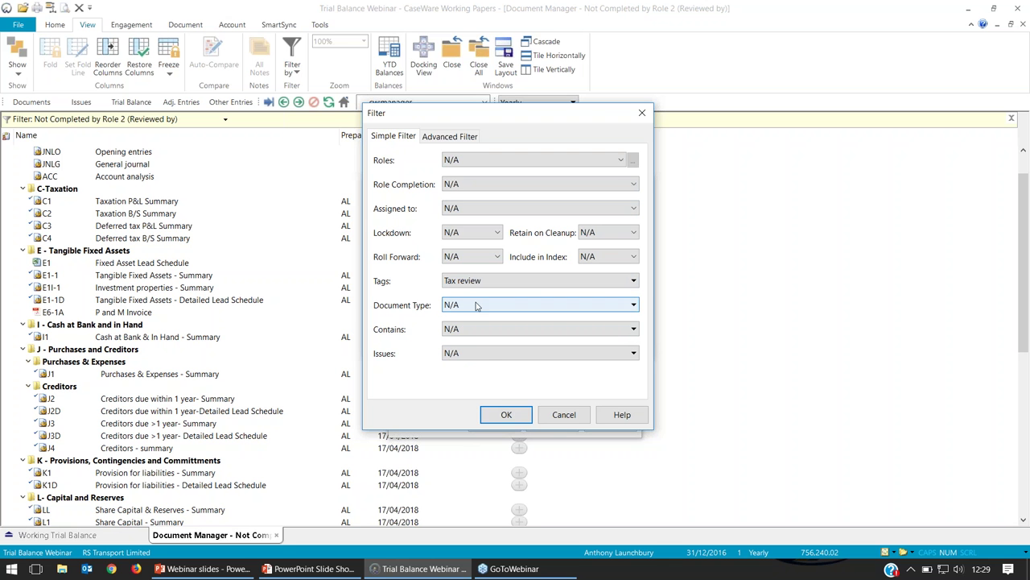
left_click(507, 415)
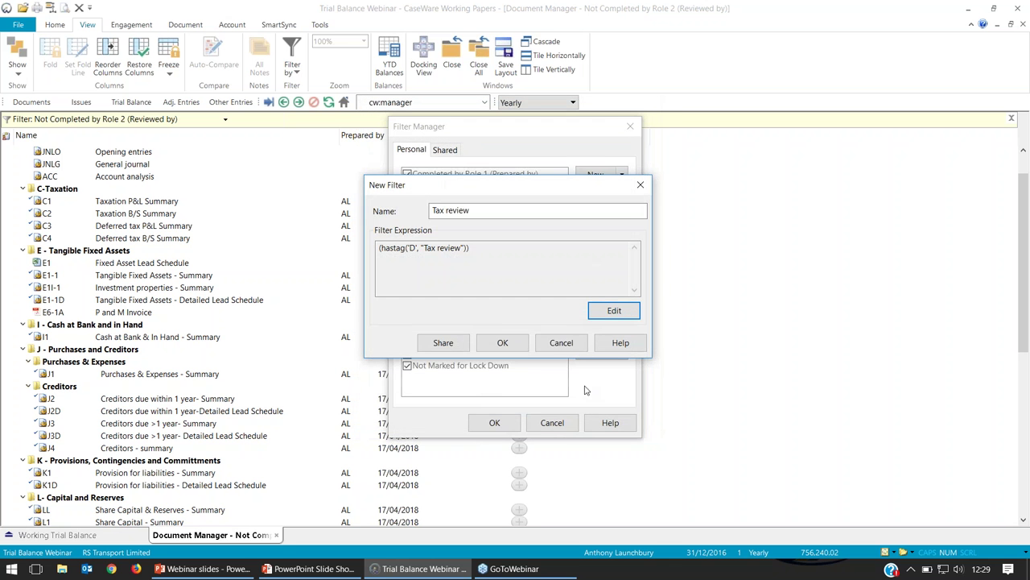
left_click(501, 342)
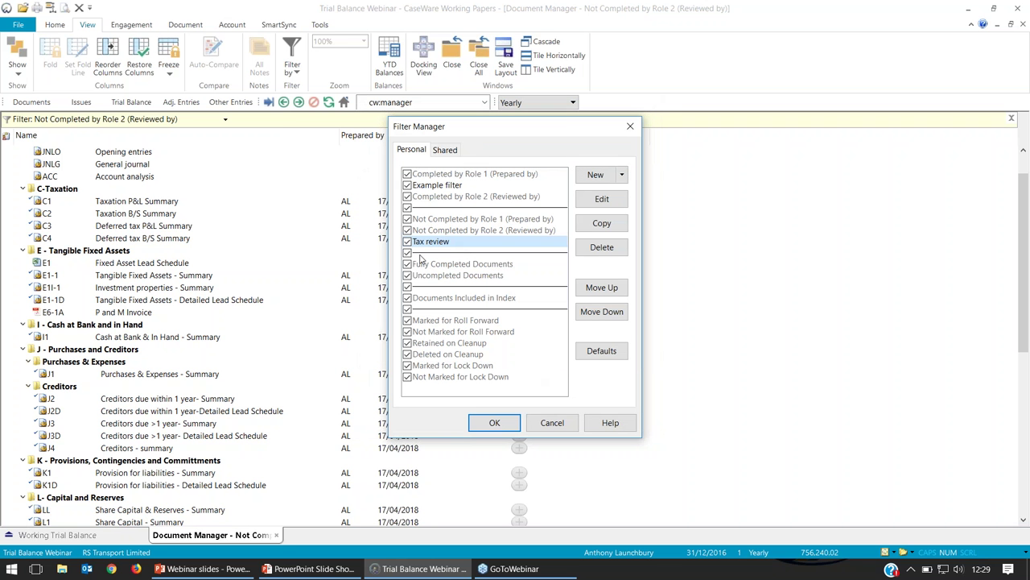
left_click(494, 424)
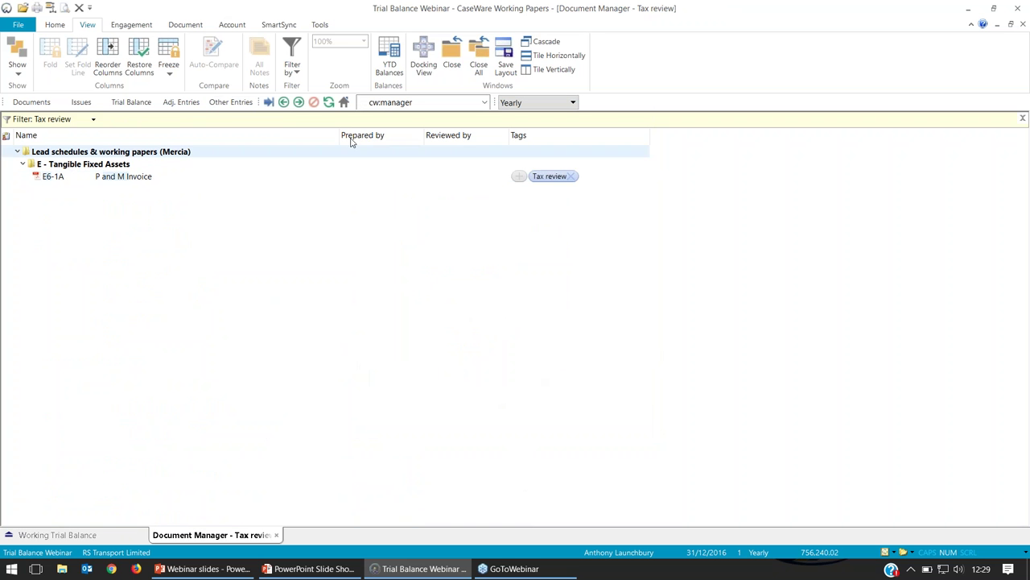
Step: Remove the document filter by setting it to None
left_click(92, 120)
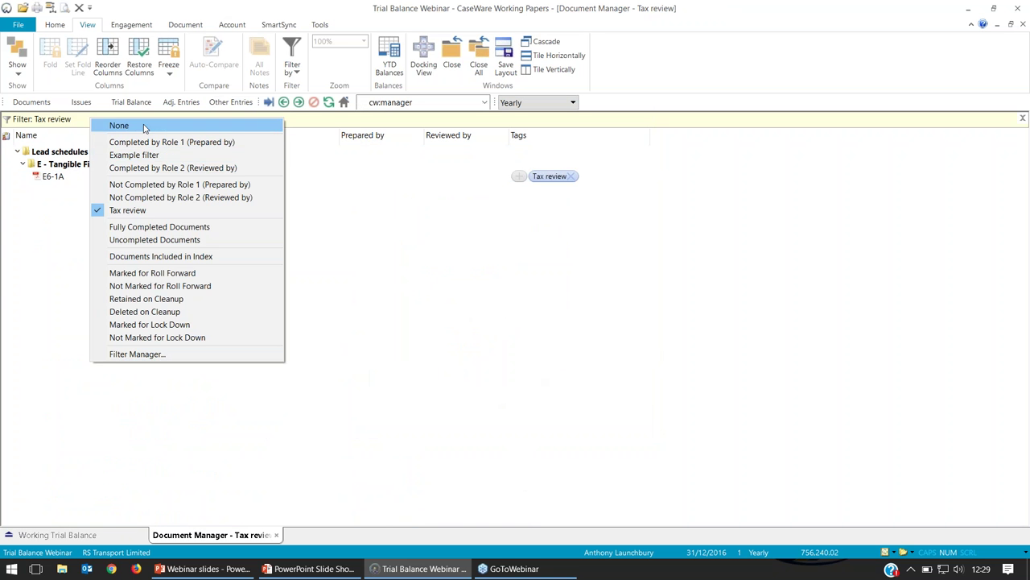
left_click(132, 125)
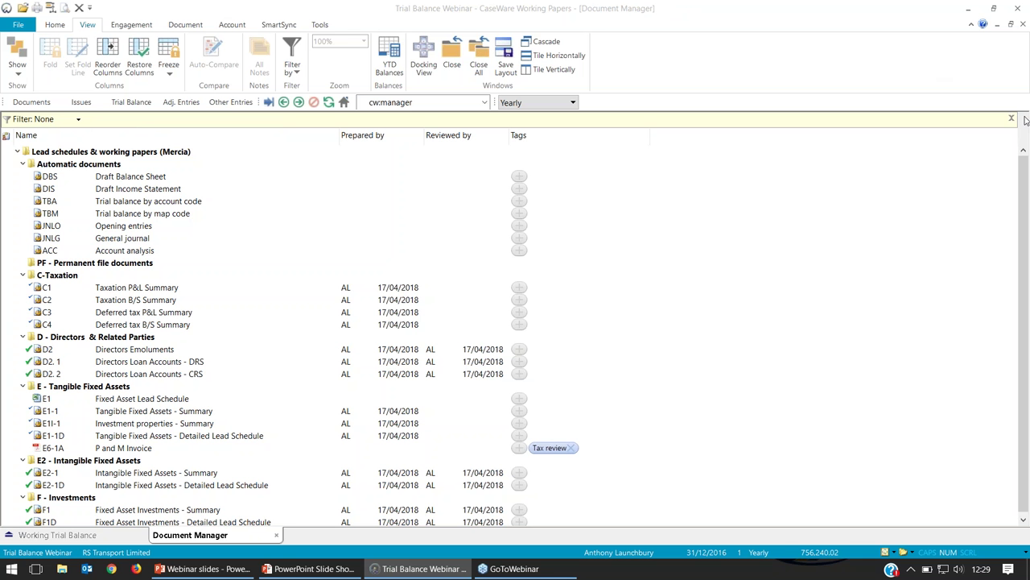
key("alt+Tab")
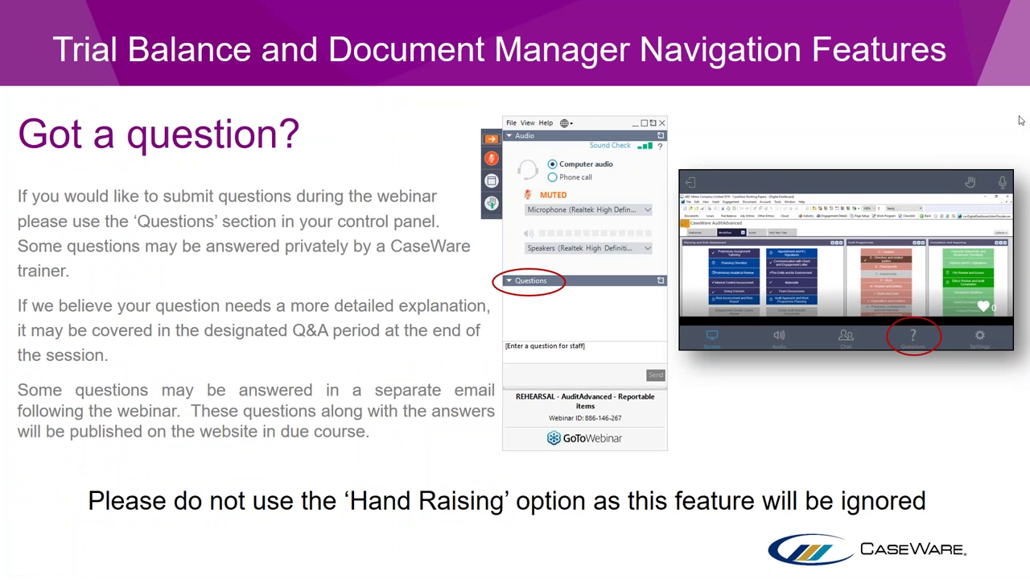
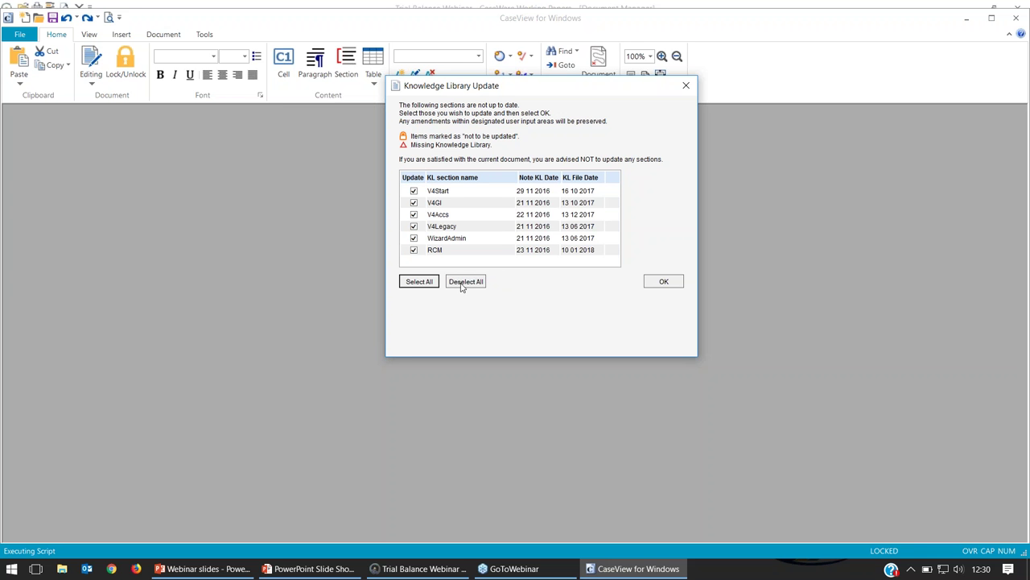
Step: Skip the update of all Knowledge Library sections and open the Engagement setup page in the Wizard's Start section
left_click(463, 286)
left_click(664, 281)
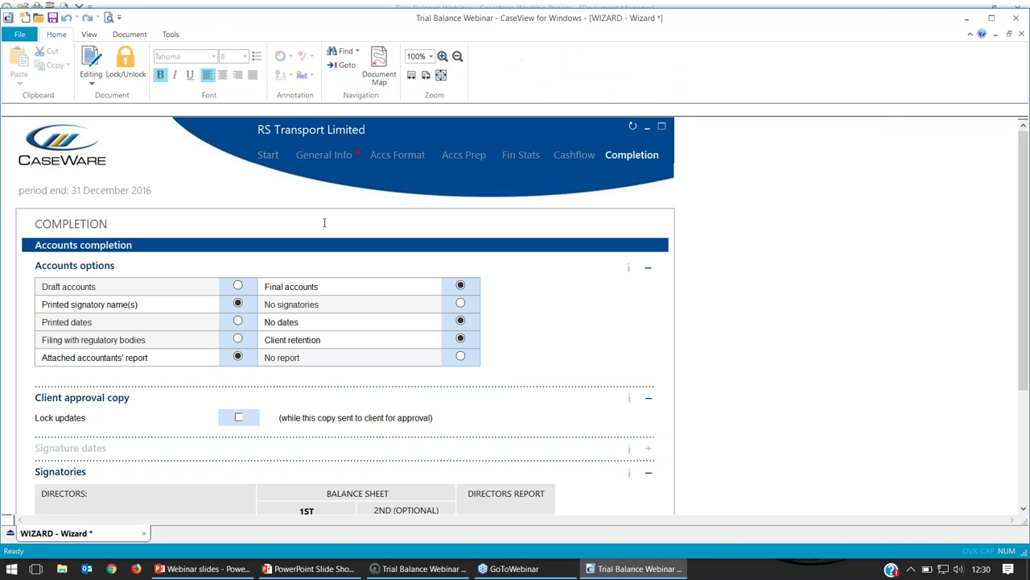
left_click(274, 162)
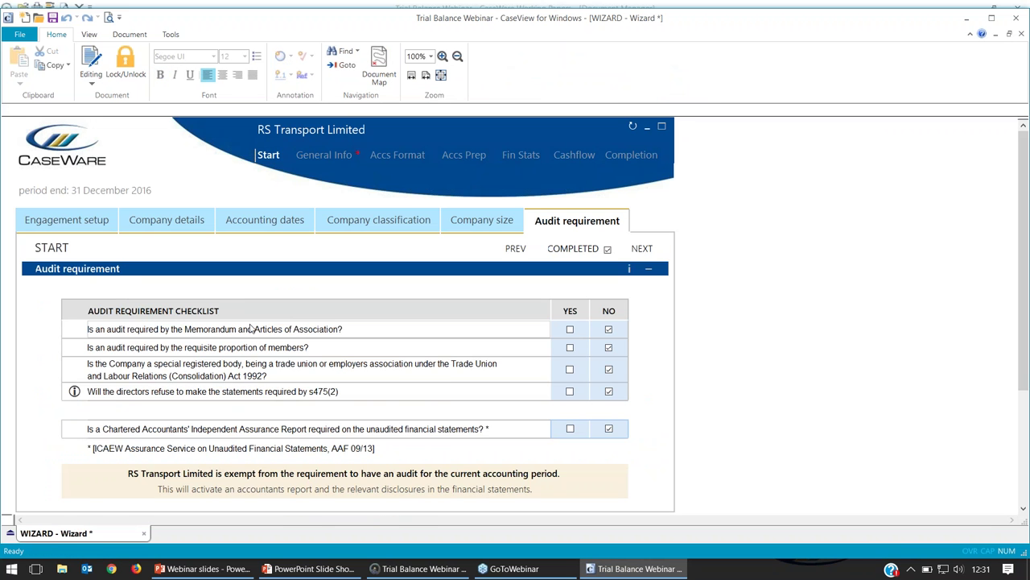
left_click(66, 227)
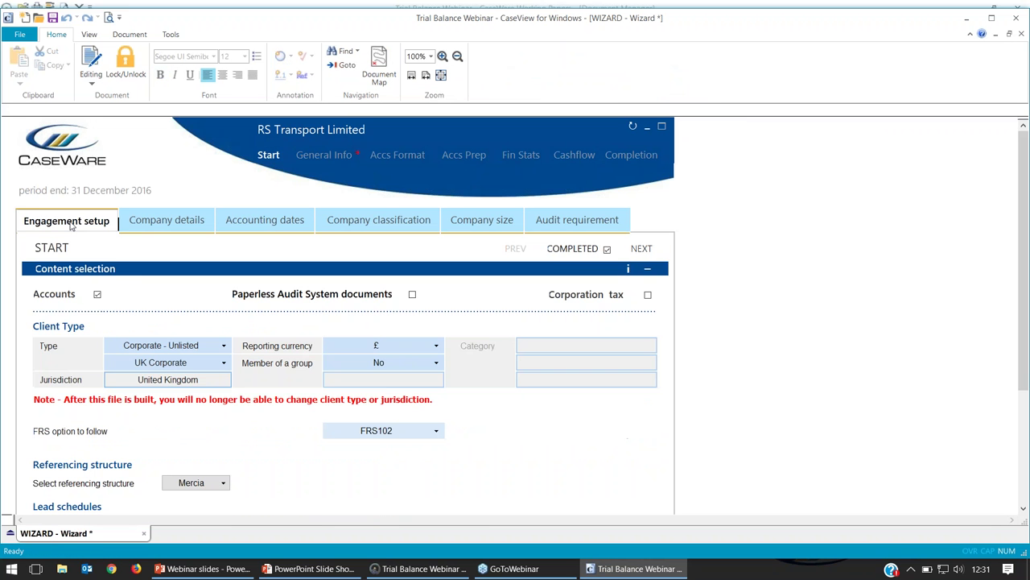
Step: Examine the client type settings and the available referencing structures on the Engagement setup page
left_click_drag(24, 296, 355, 435)
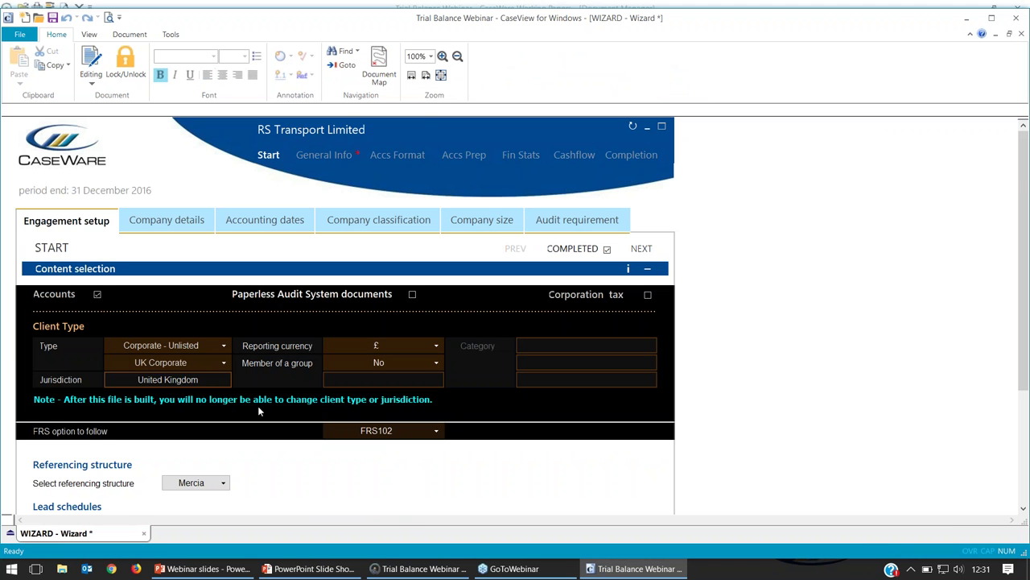
scroll(258, 410, "down", 2)
left_click(228, 348)
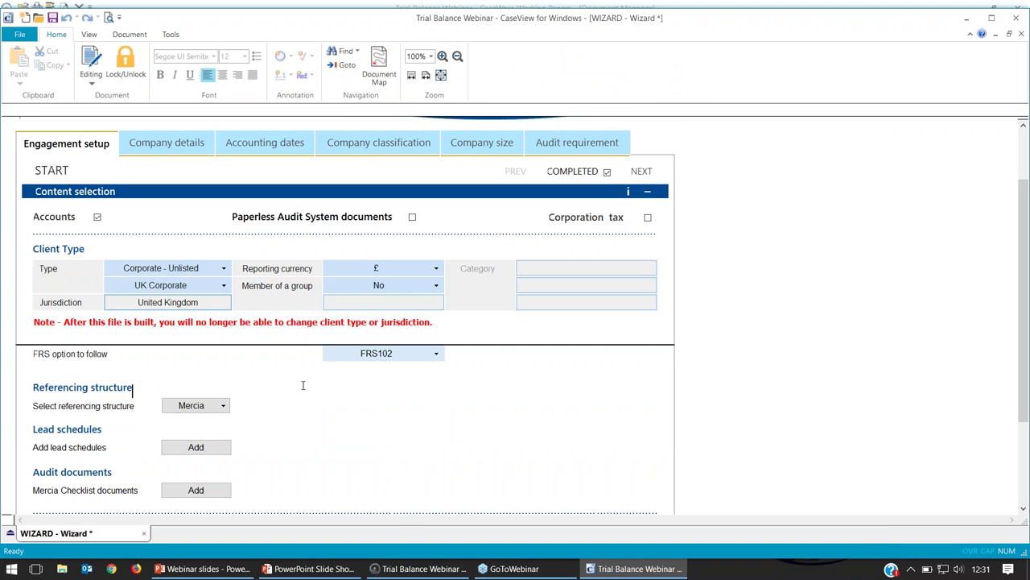
scroll(279, 316, "down", 2)
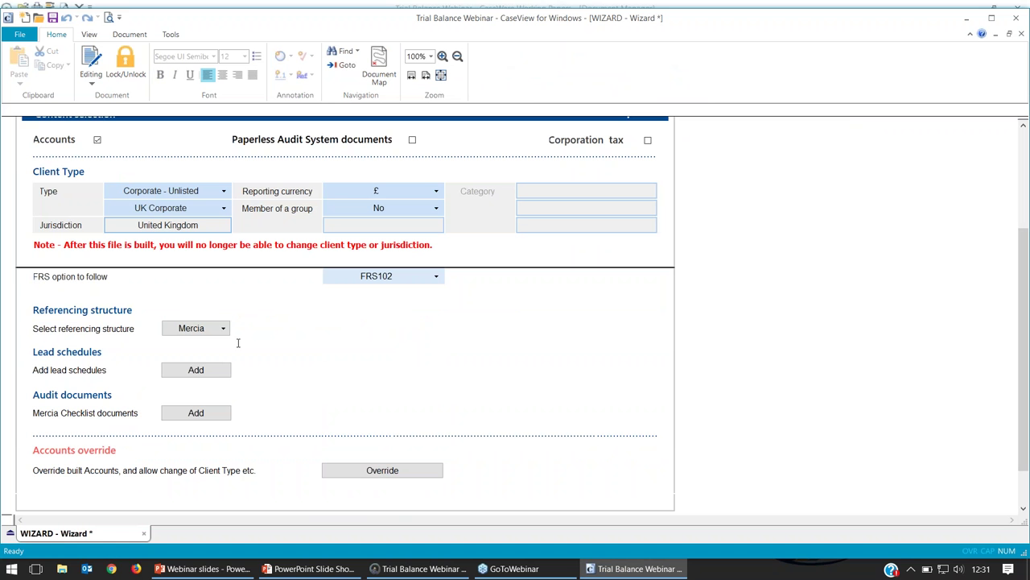
left_click(165, 316)
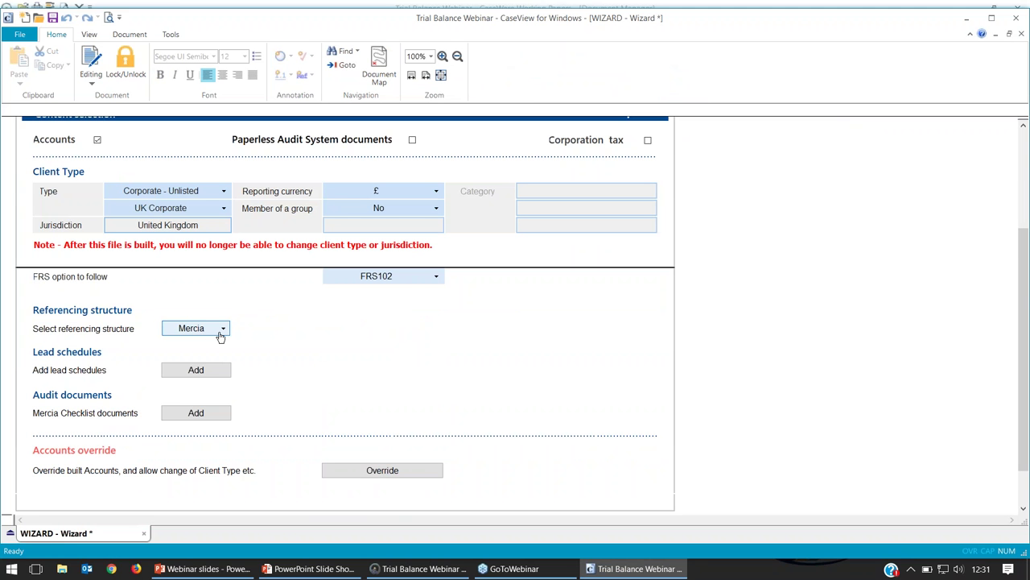
left_click(222, 330)
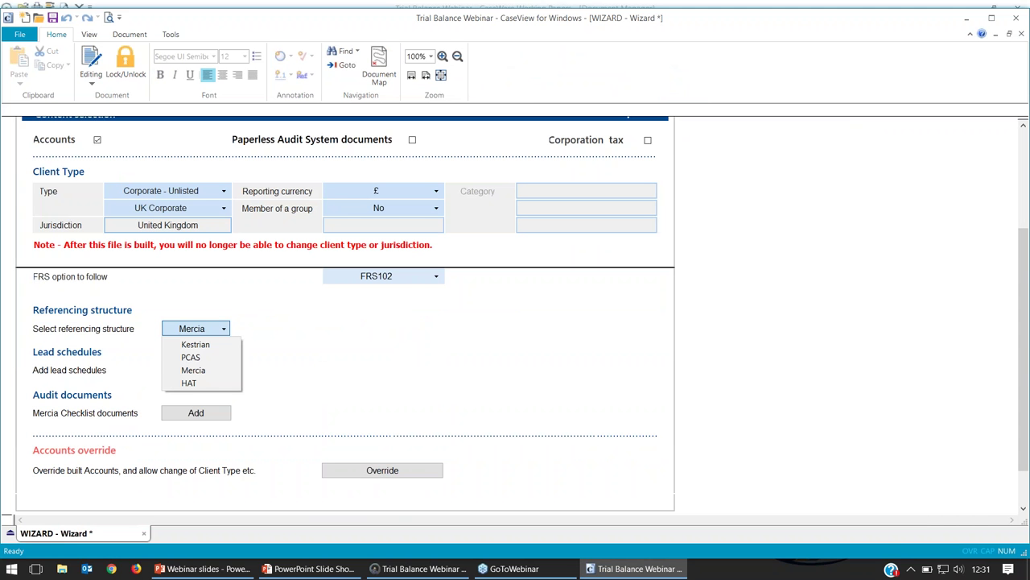
left_click(410, 353)
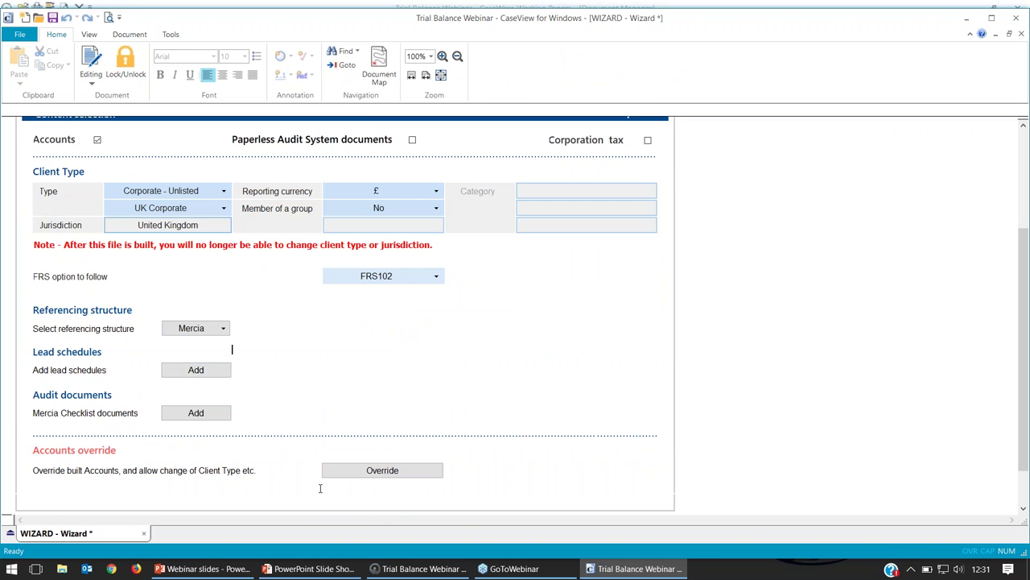
Step: Switch from the CaseView Wizard to the Document Manager in CaseWare Working Papers
left_click(394, 570)
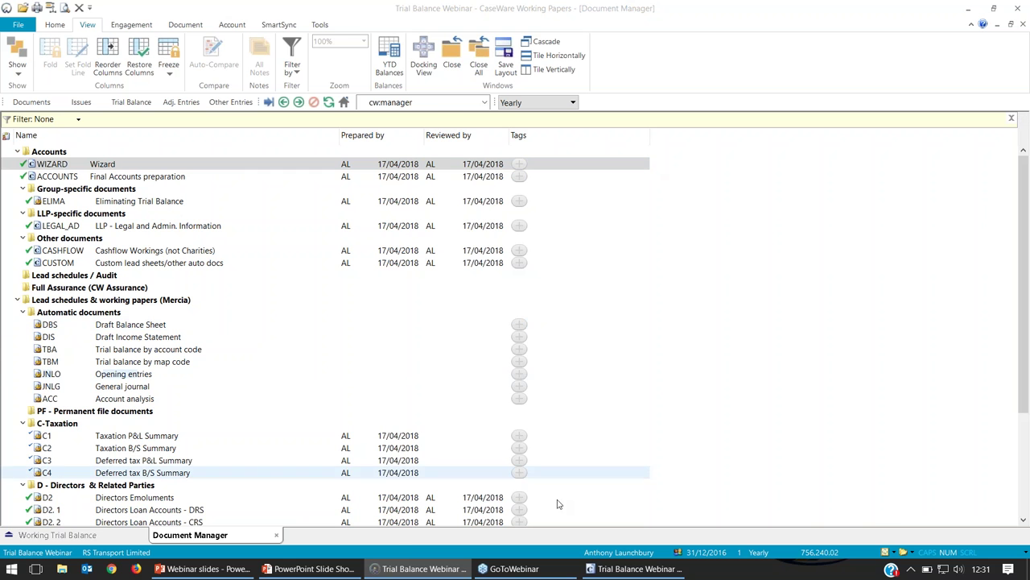
left_click(334, 573)
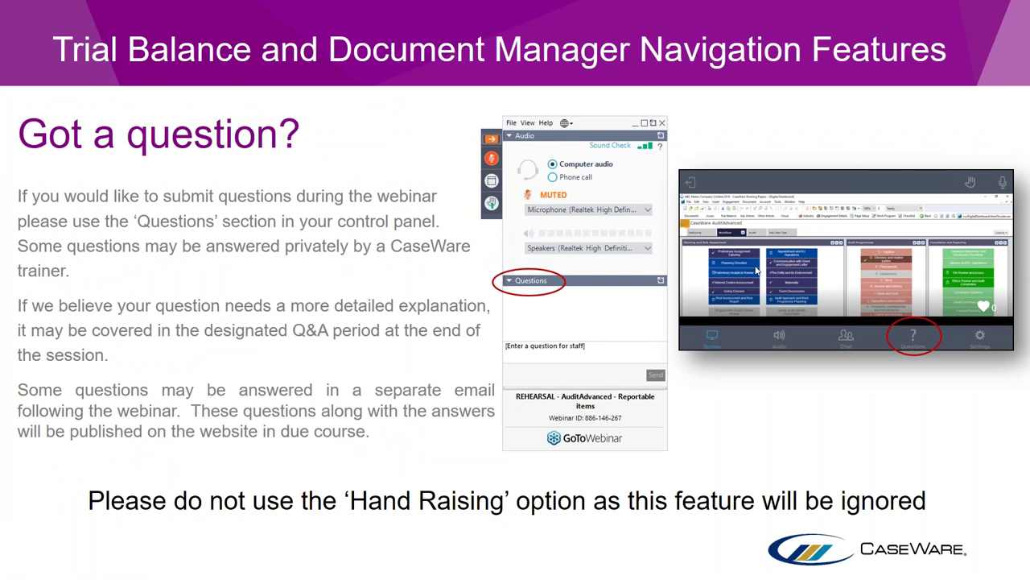
mouse_move(532, 576)
left_click(419, 568)
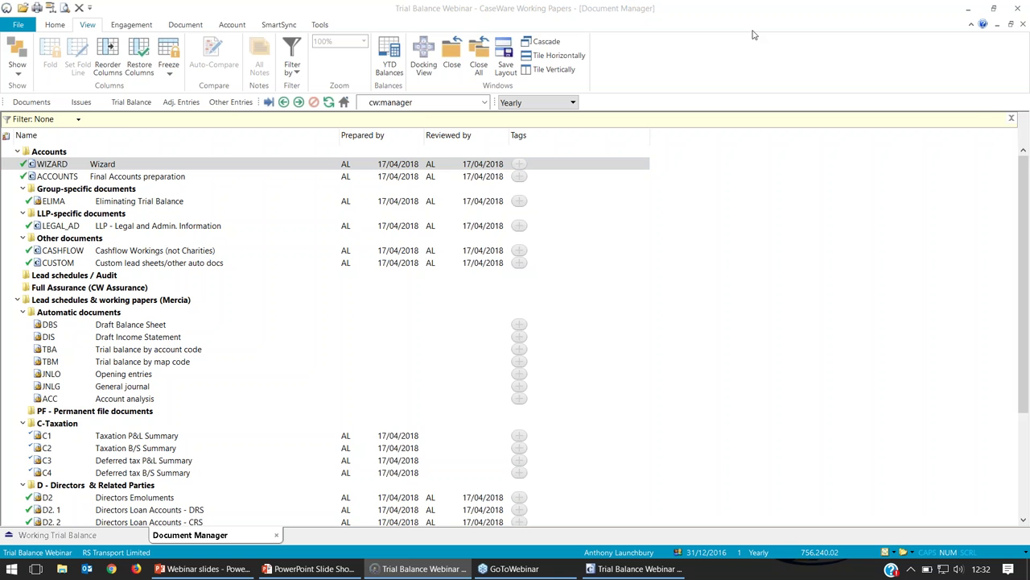
Step: Drill down from the Staff Salaries transactions amount in the trial balance, through its period balance, to the account's transactions report
left_click(133, 105)
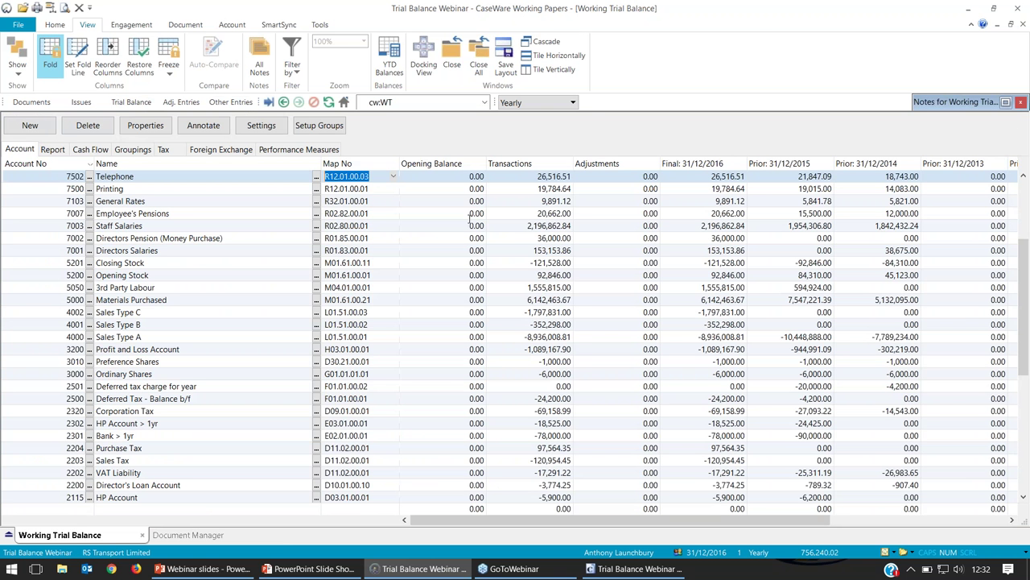
left_click(516, 226)
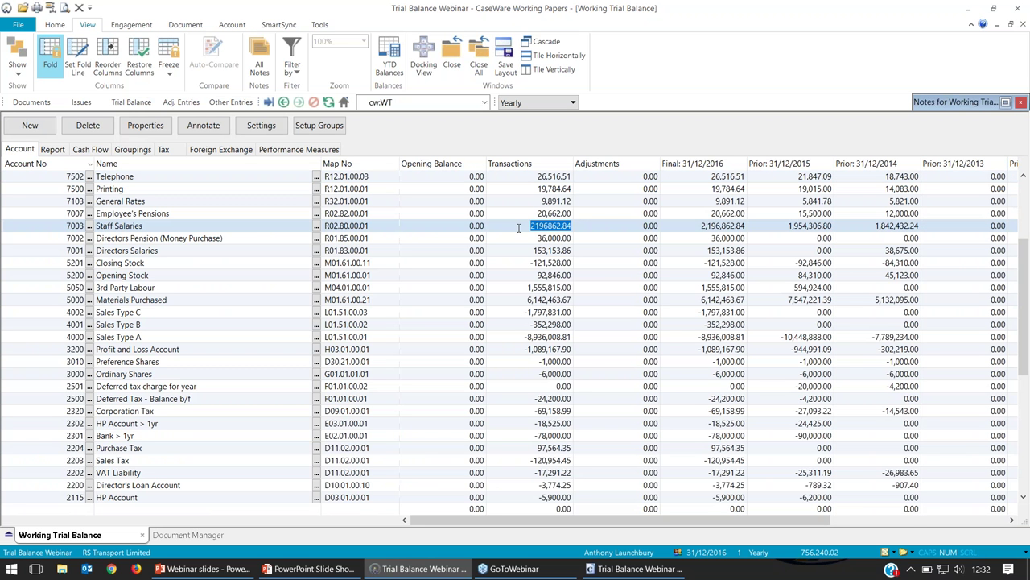
left_click(549, 225)
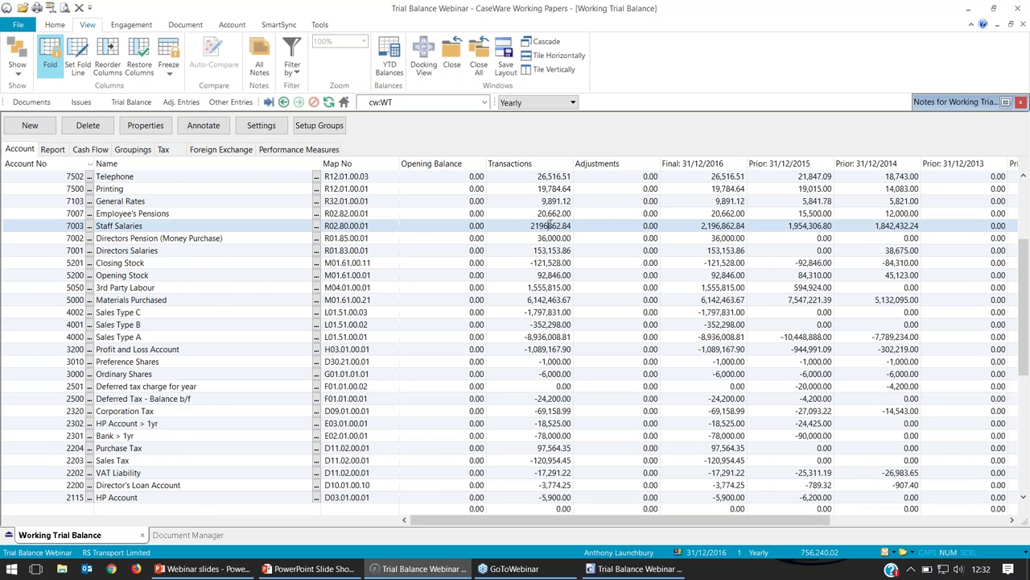
double_click(549, 226)
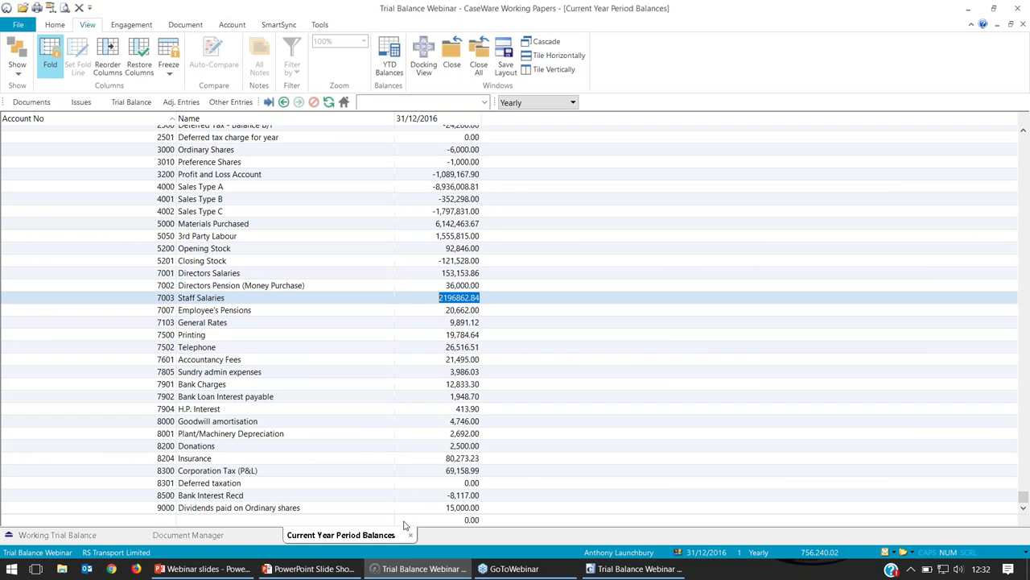
scroll(427, 475, "up", 4)
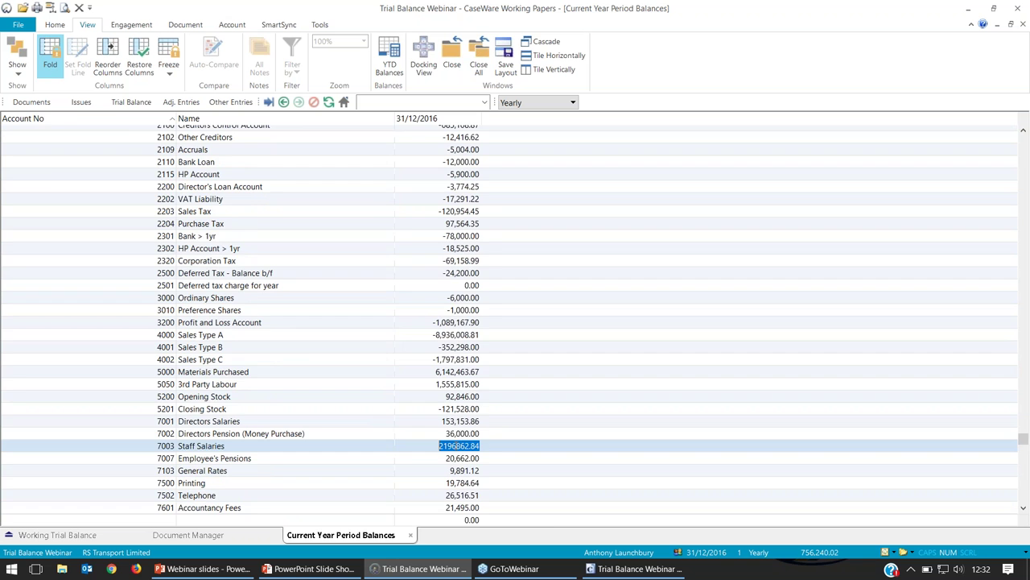
double_click(457, 447)
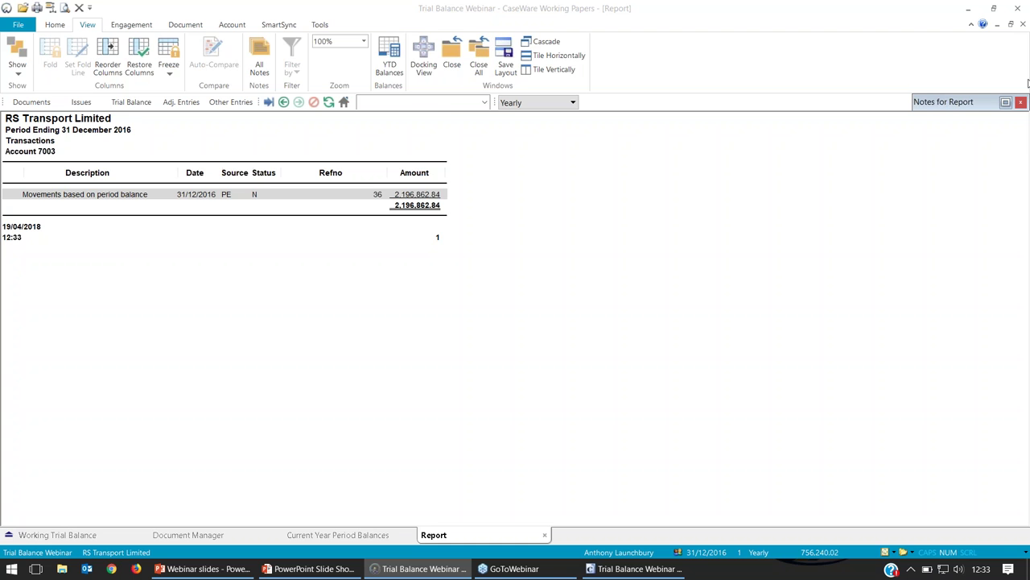
Step: Display the list of recent client files
key("alt+f")
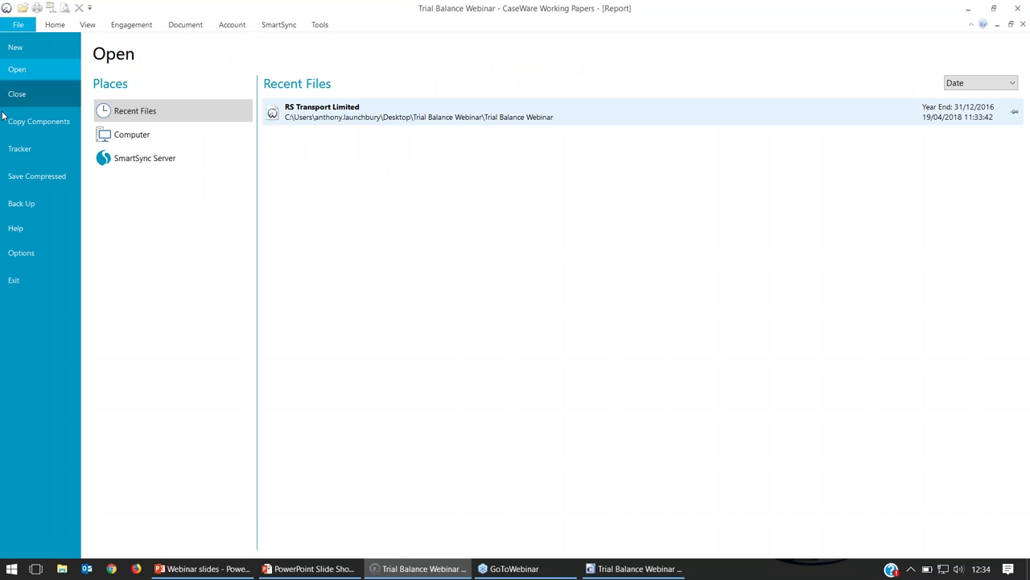
left_click(18, 25)
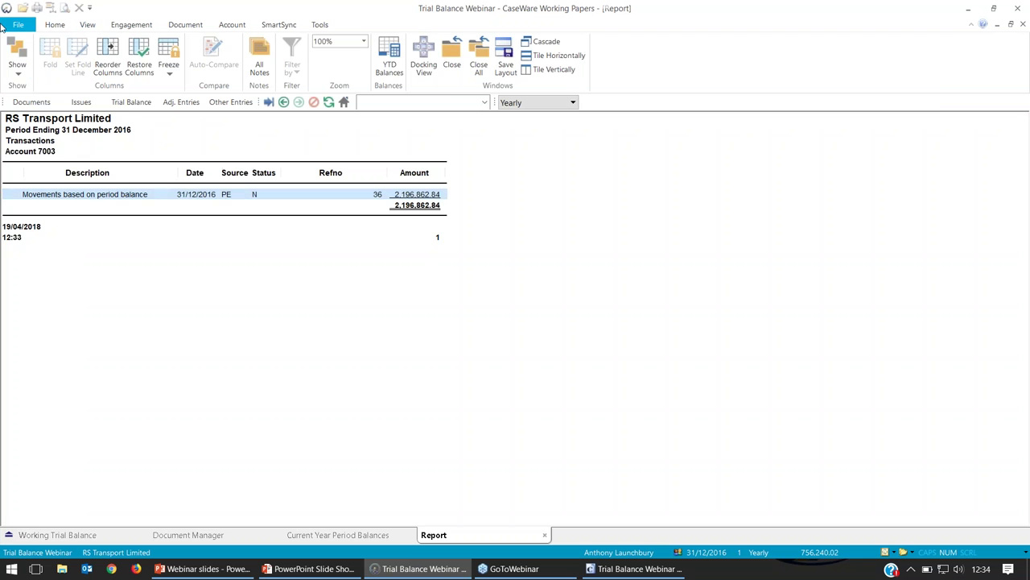
left_click(18, 25)
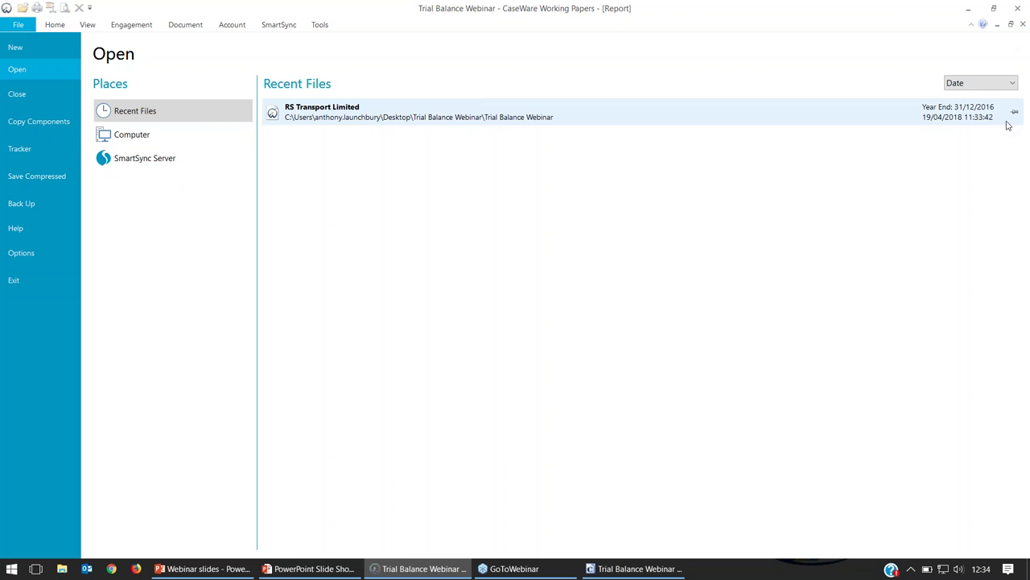
key("alt+Tab")
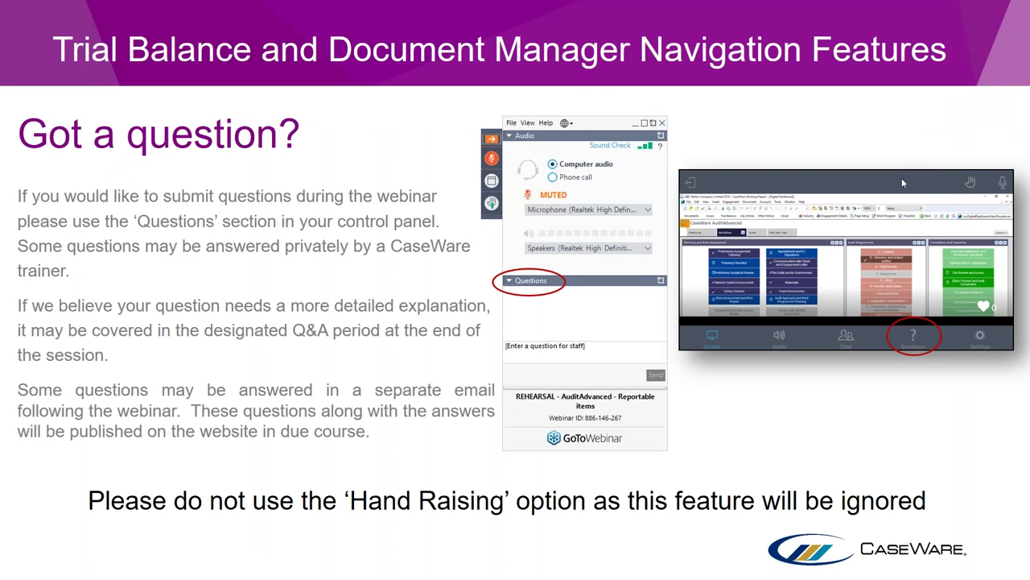
left_click(587, 66)
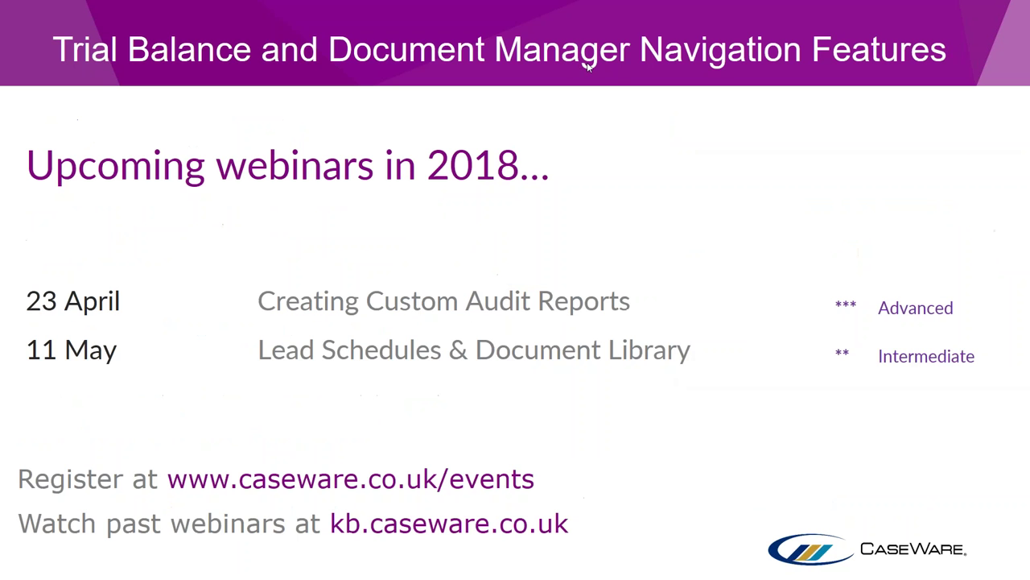